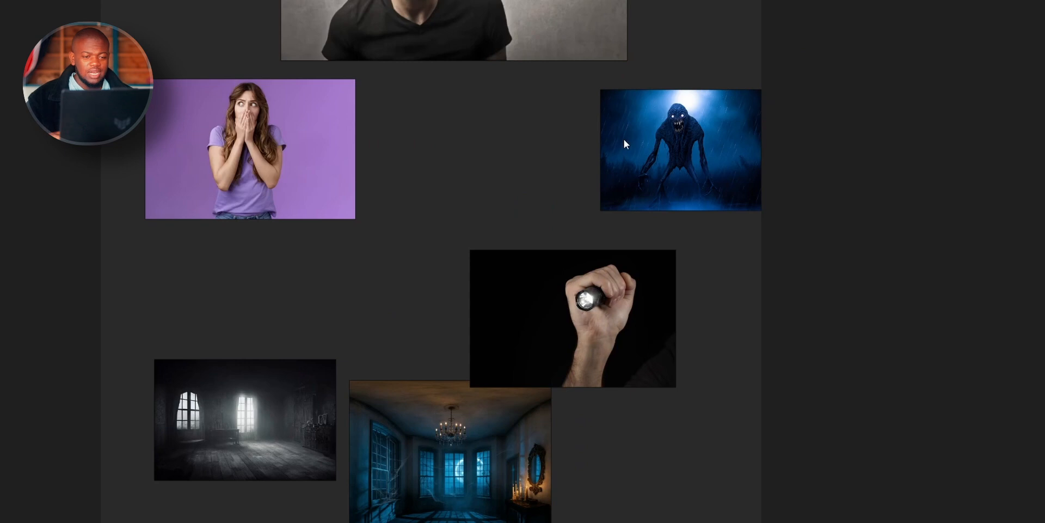
Move the flashlight-hand image beside the woman's photo and shift the monster image farther away on the reference board
drag(547, 300, 451, 210)
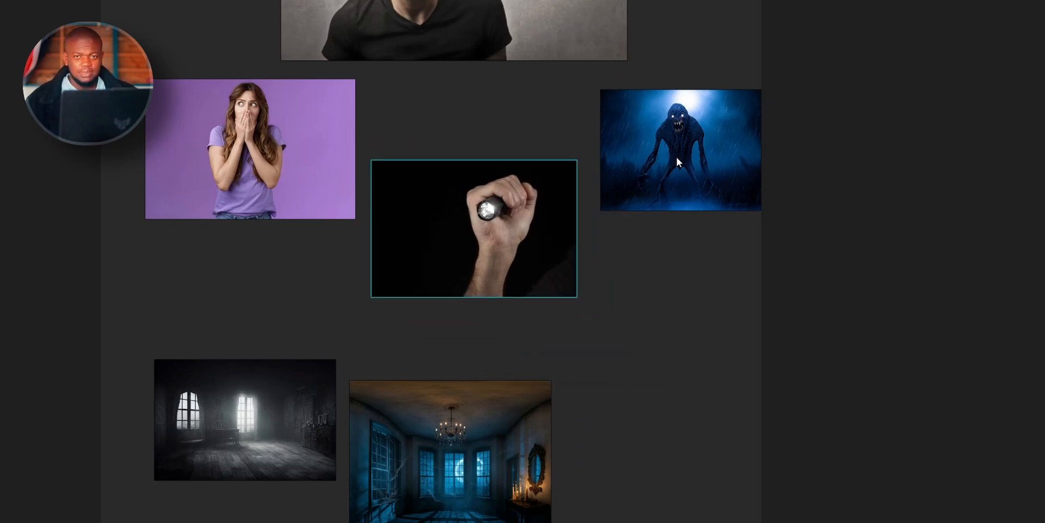
drag(679, 159, 766, 227)
scroll(567, 236, up, 3)
scroll(599, 186, down, 5)
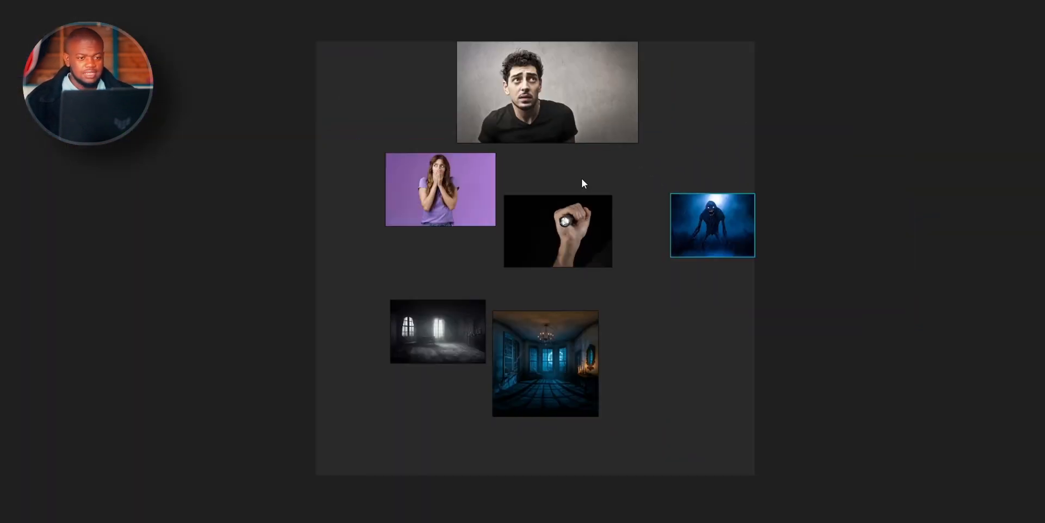
scroll(580, 178, up, 4)
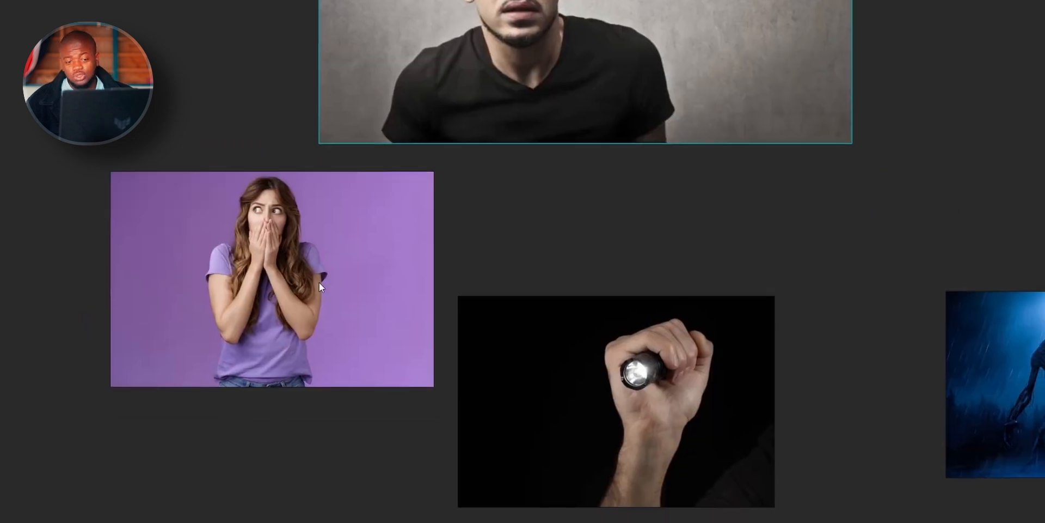
click(299, 318)
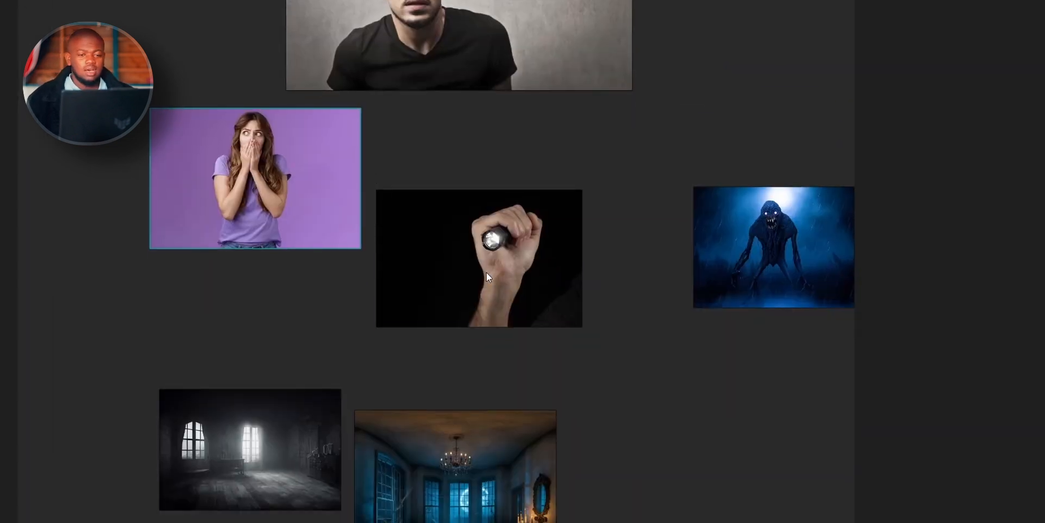
click(700, 302)
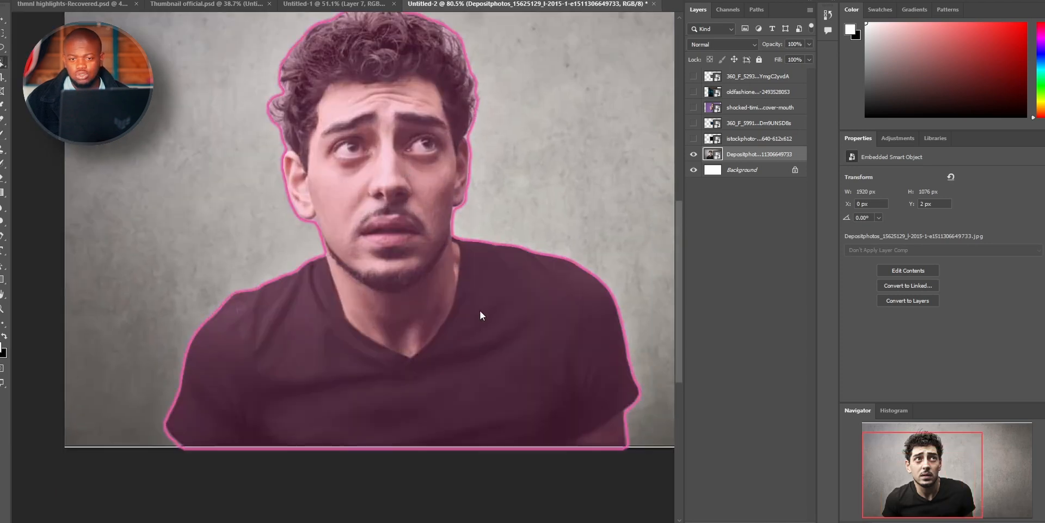
Select the man in his photo and mask out the grey wall behind him
click(481, 311)
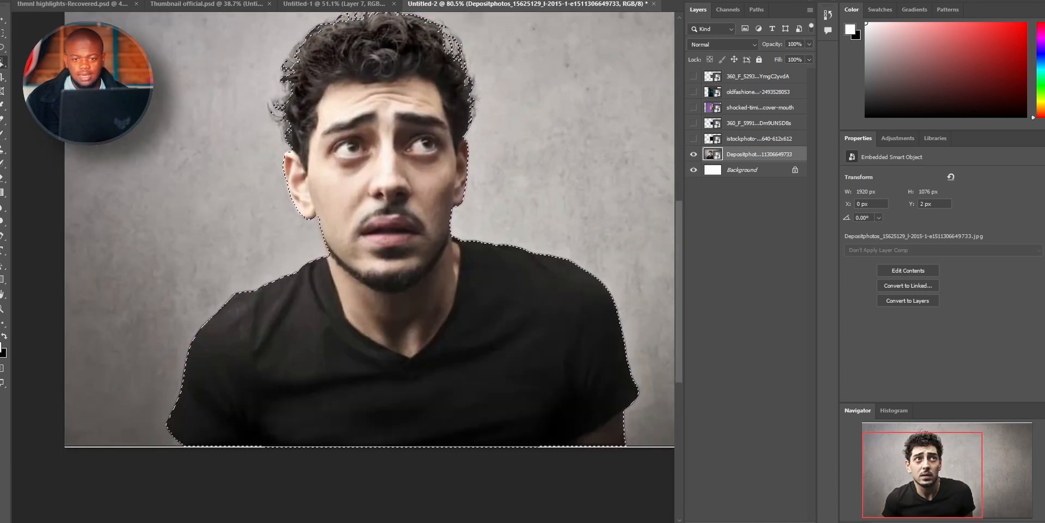
key(ctrl+alt+r)
click(990, 518)
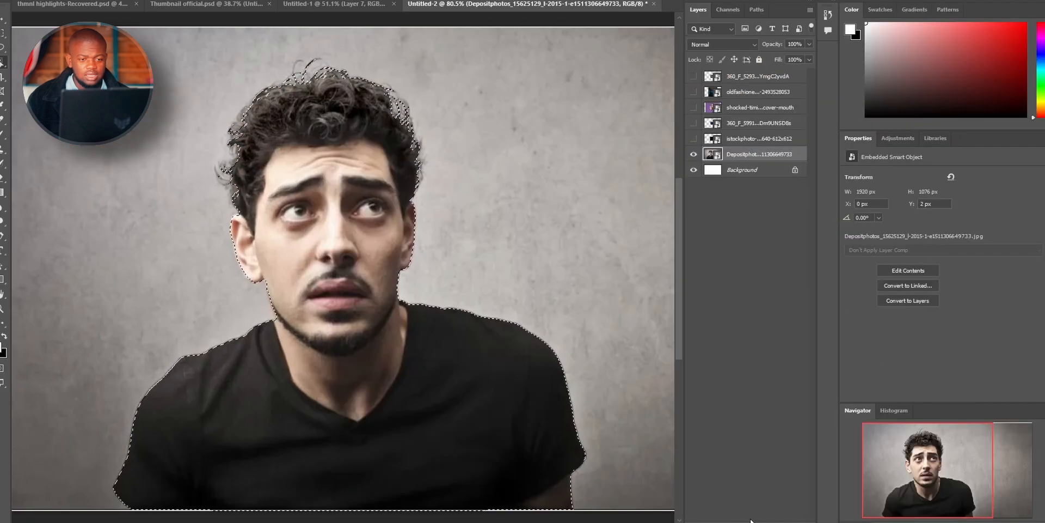
click(735, 521)
scroll(553, 230, down, 5)
Convert the masked layer of the man to a smart object
click(588, 177)
click(773, 157)
right_click(762, 155)
click(849, 362)
Open the Camera Raw Filter for the man and set Highlights to -16, Whites to -61 and Blacks to +43
click(143, 2)
click(180, 53)
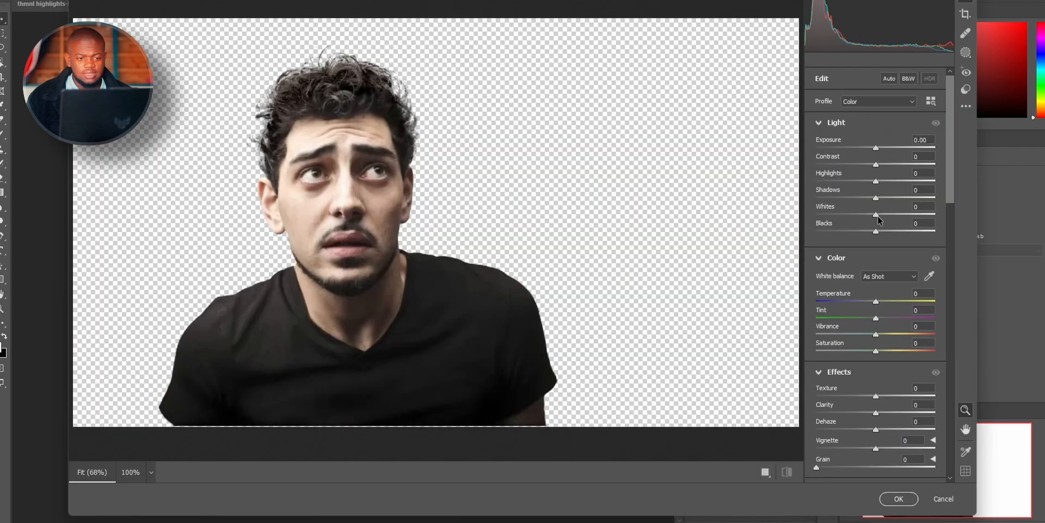
drag(876, 231, 840, 214)
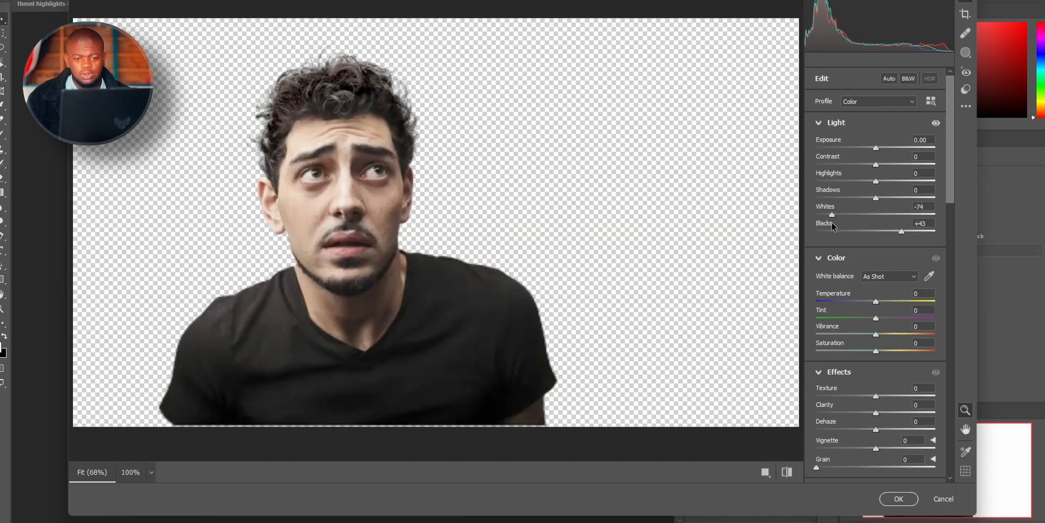
drag(876, 181, 853, 182)
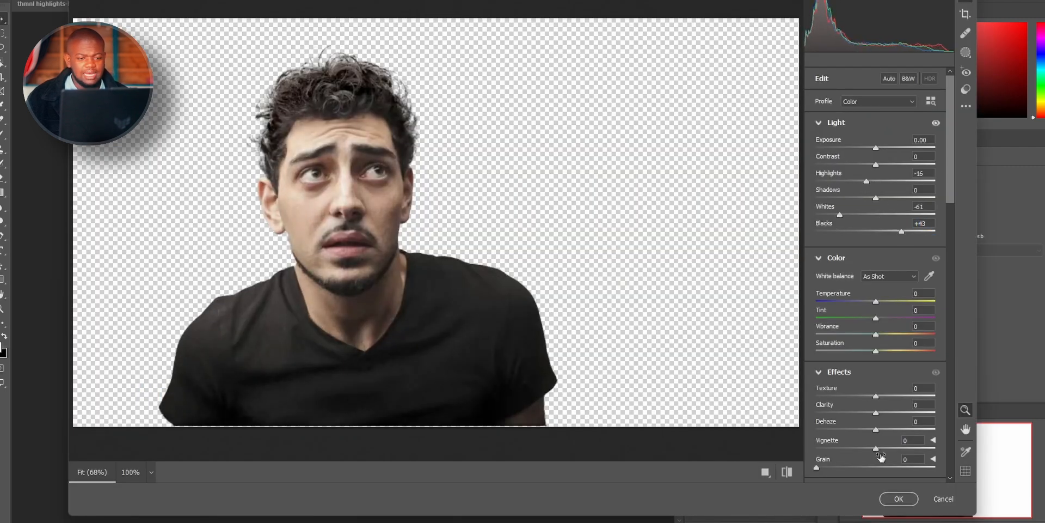
Set Noise Reduction to 61 and Texture to +63, and apply the Camera Raw Filter to the man
scroll(847, 424, down, 10)
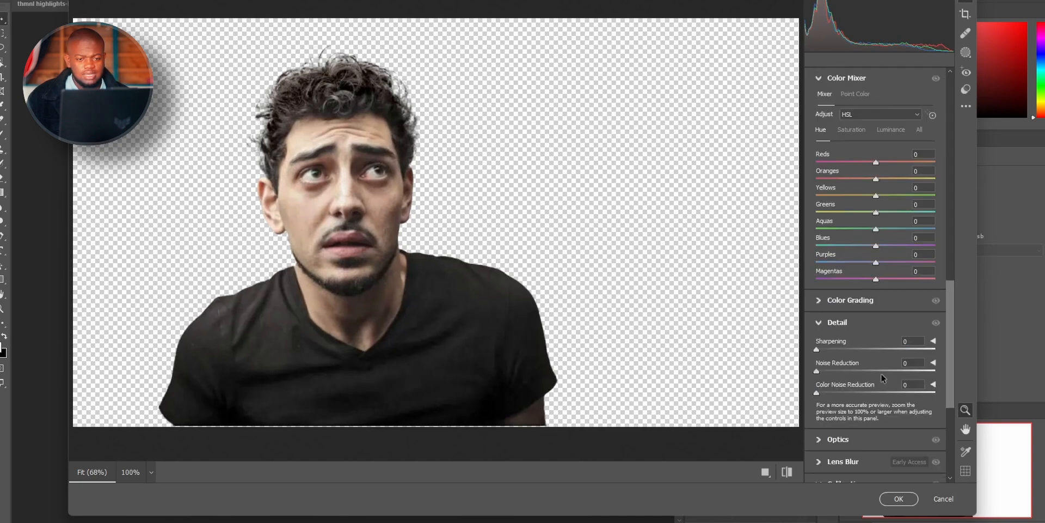
click(901, 371)
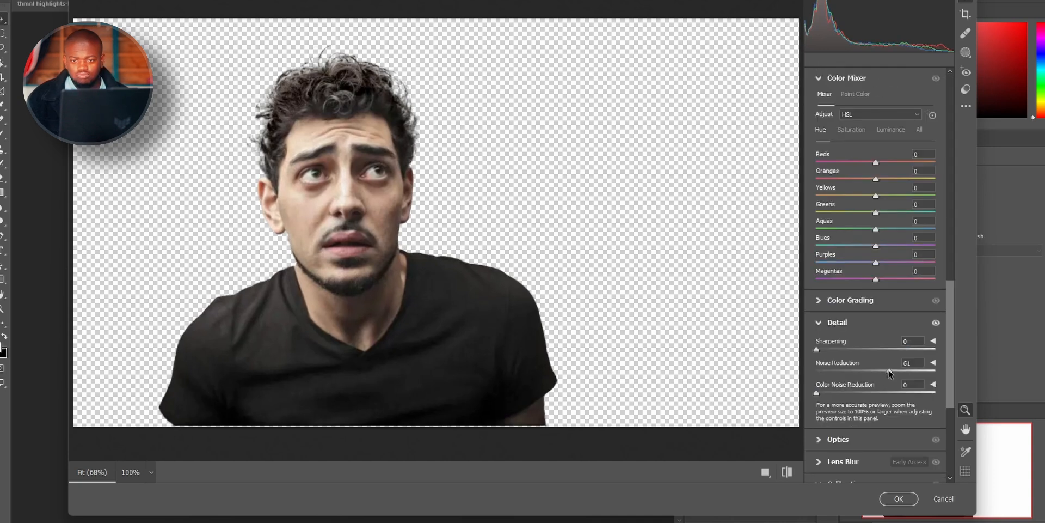
scroll(903, 376, up, 8)
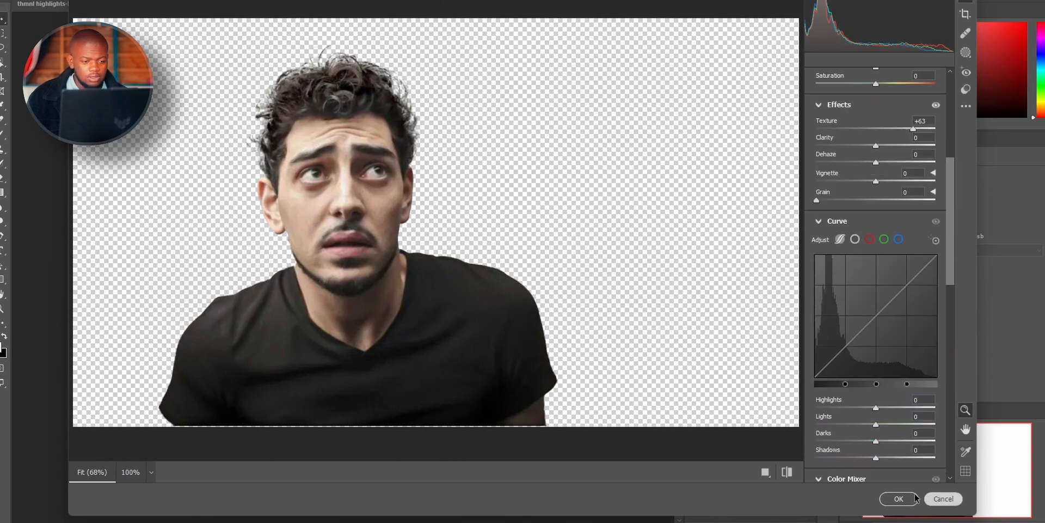
click(899, 499)
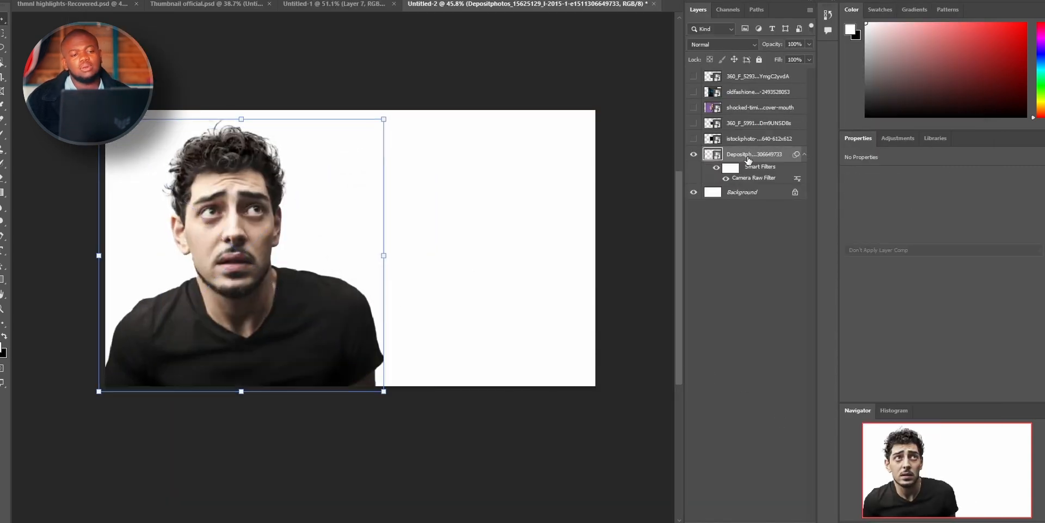
Show the photo of the shocked woman and flip it horizontally
click(693, 107)
click(739, 109)
right_click(346, 175)
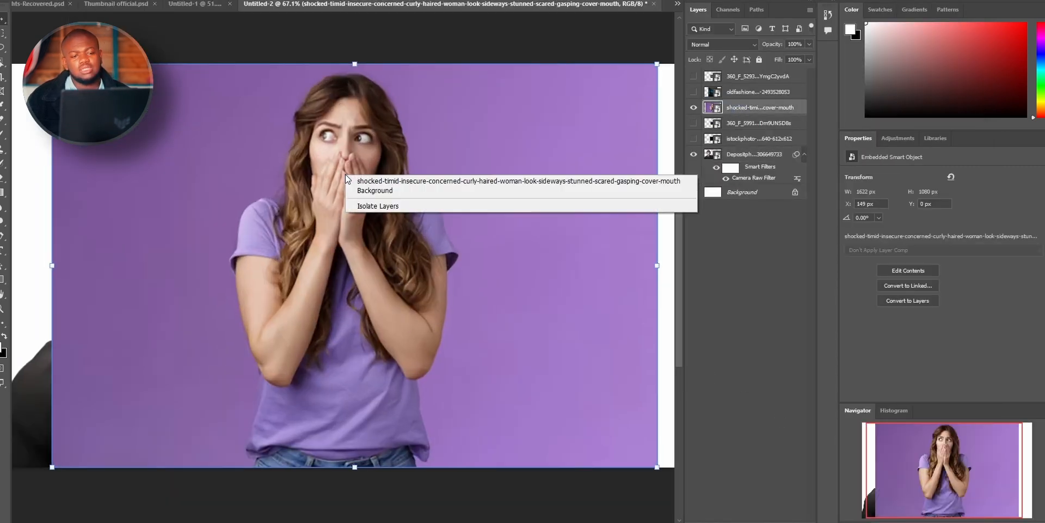
click(367, 137)
key(ctrl+t)
right_click(362, 146)
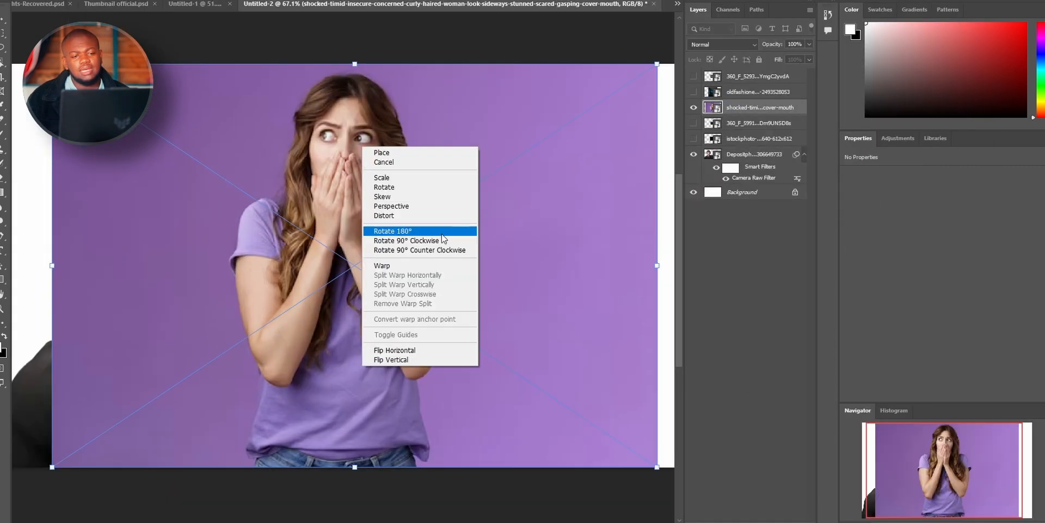
click(405, 351)
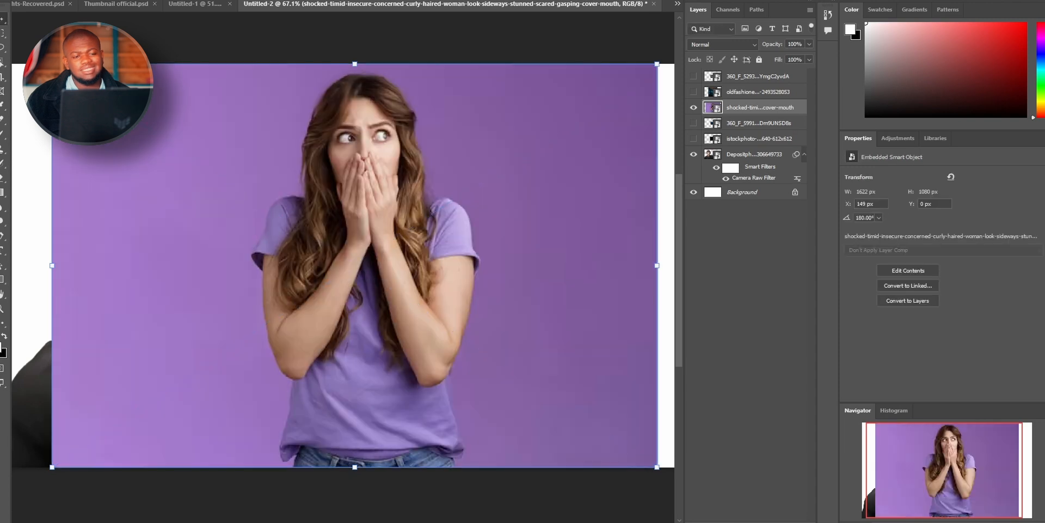
Mask out the purple background around the woman and convert her layer to a smart object
click(361, 211)
click(746, 520)
scroll(588, 336, down, 4)
key(v)
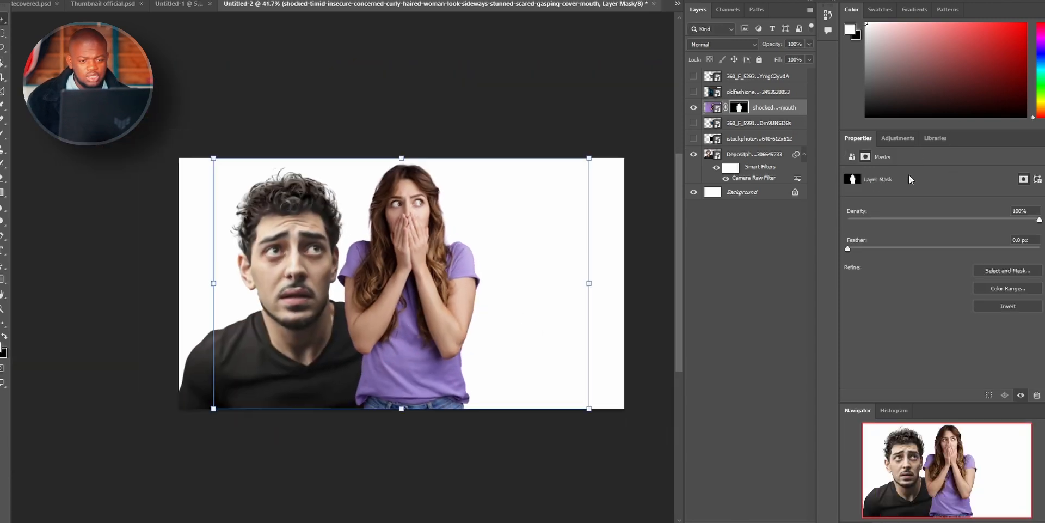
right_click(765, 111)
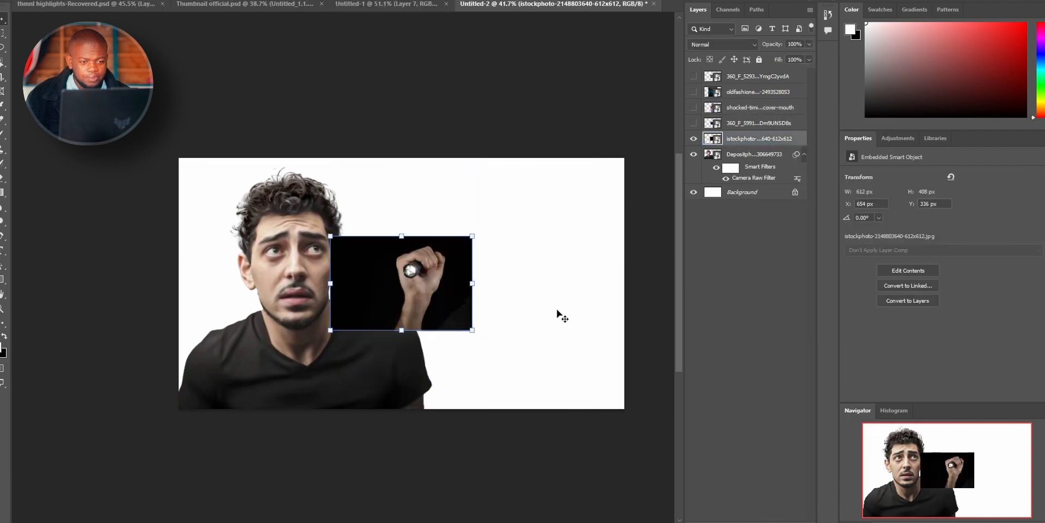
Enlarge the flashlight photo to 1113 x 741 px and mask out the black background around the hand
drag(474, 277, 589, 277)
drag(510, 286, 444, 319)
scroll(426, 336, up, 4)
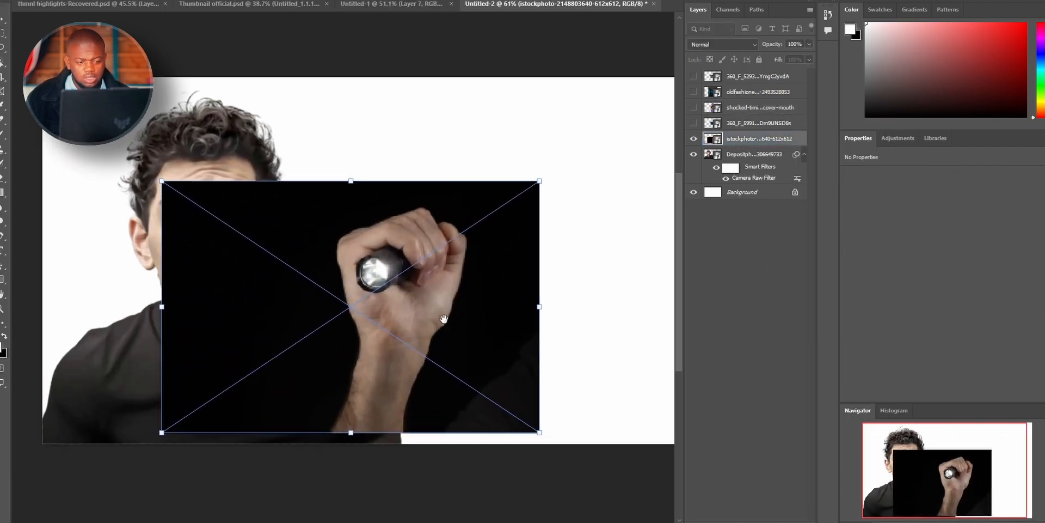
click(119, 1)
click(168, 100)
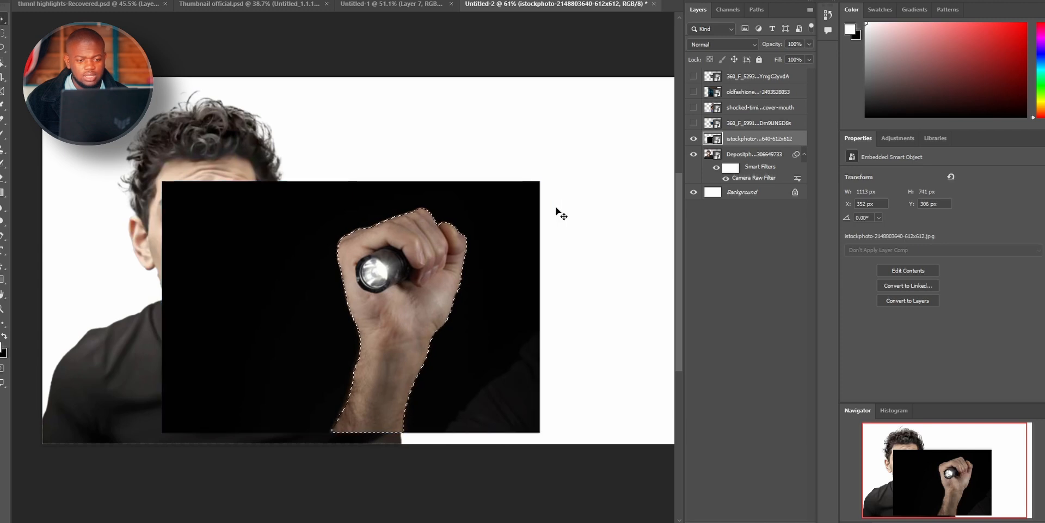
click(737, 521)
Flip the cut-out hand horizontally, scale it down, tilt it slightly and place it in front of the man's shoulder holding the flashlight
key(ctrl+t)
scroll(419, 408, down, 2)
drag(407, 322, 456, 370)
right_click(379, 217)
click(381, 358)
drag(428, 265, 428, 324)
drag(443, 369, 421, 354)
drag(543, 336, 544, 273)
drag(472, 367, 485, 288)
right_click(393, 355)
click(423, 338)
right_click(510, 294)
click(547, 513)
drag(430, 325, 437, 412)
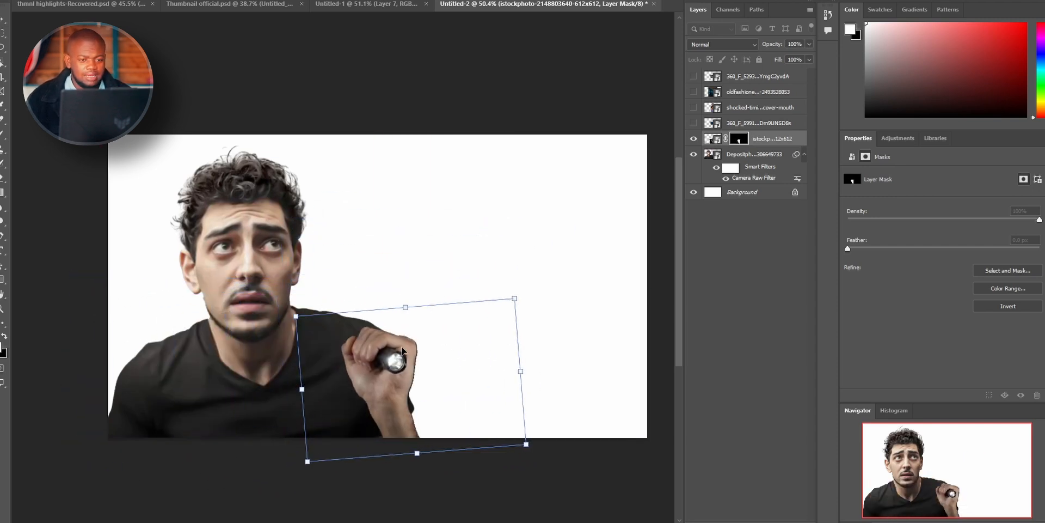
Show the woman's layer and move it below the man's layer
click(694, 124)
click(694, 123)
click(695, 107)
drag(749, 107, 746, 182)
Reposition, rotate and horizontally flip the woman beside the man
drag(404, 261, 380, 310)
drag(451, 340, 438, 322)
drag(486, 354, 499, 309)
right_click(419, 286)
click(482, 492)
Enlarge the spooky blue living-room image to about 2222 px wide as the background and apply a Camera Raw Filter with Clarity +29
drag(430, 300, 397, 292)
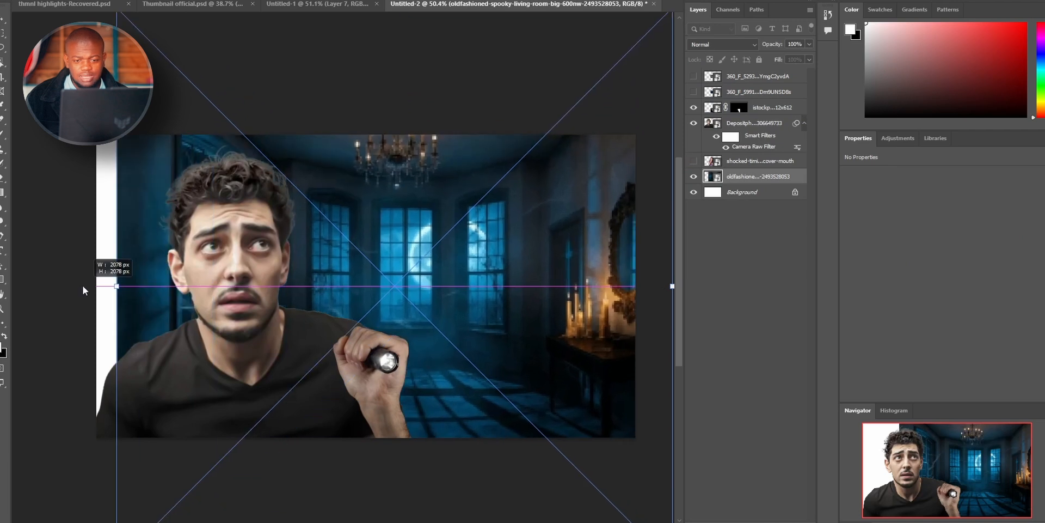
drag(83, 286, 450, 269)
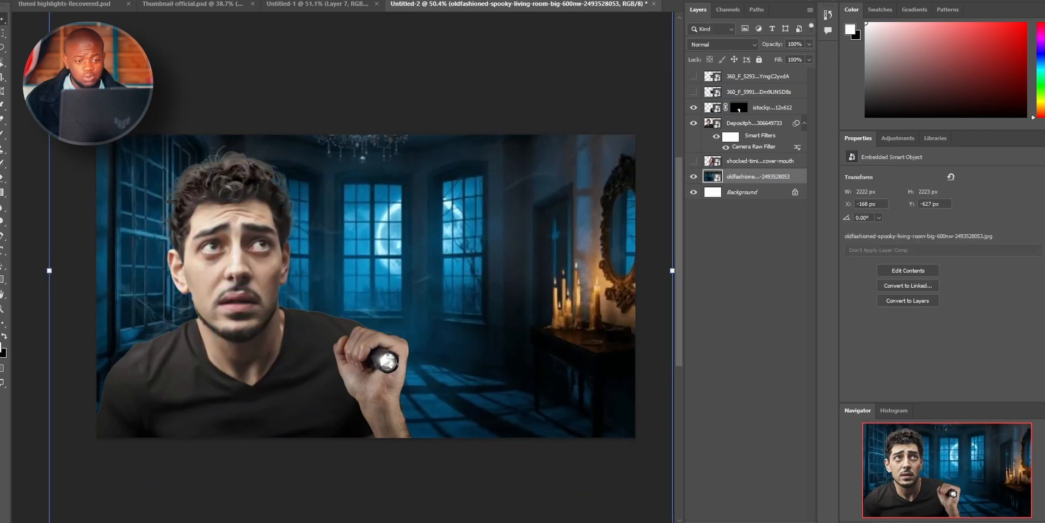
click(180, 68)
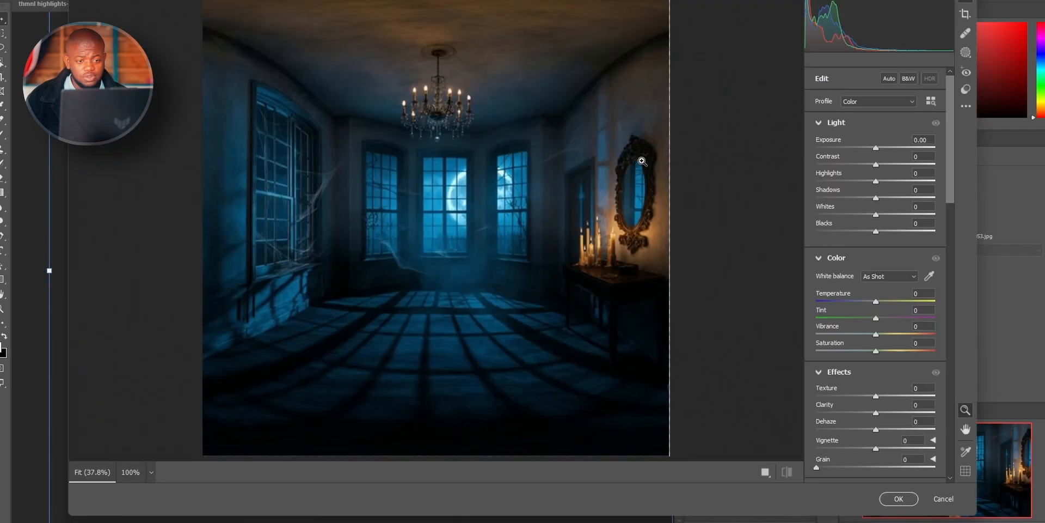
scroll(893, 415, down, 10)
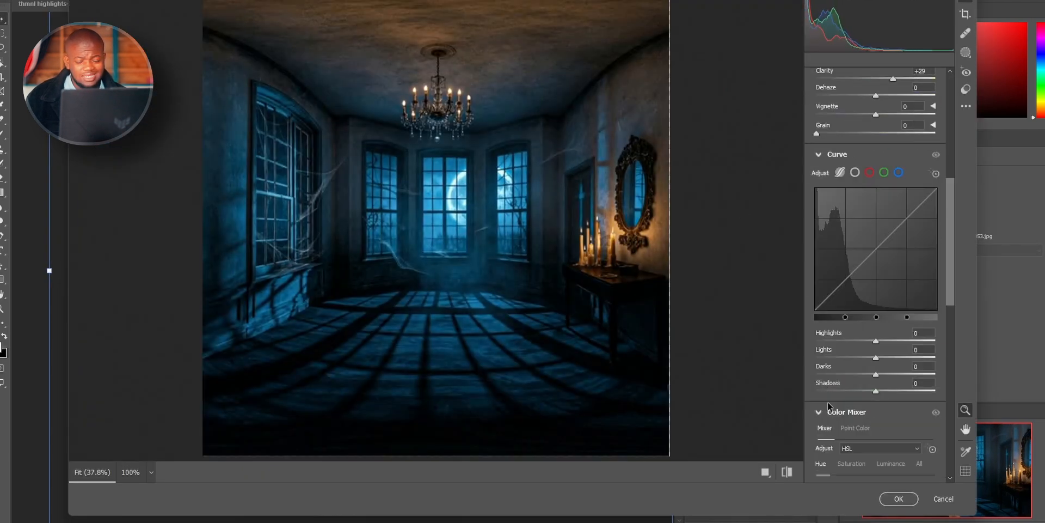
click(899, 498)
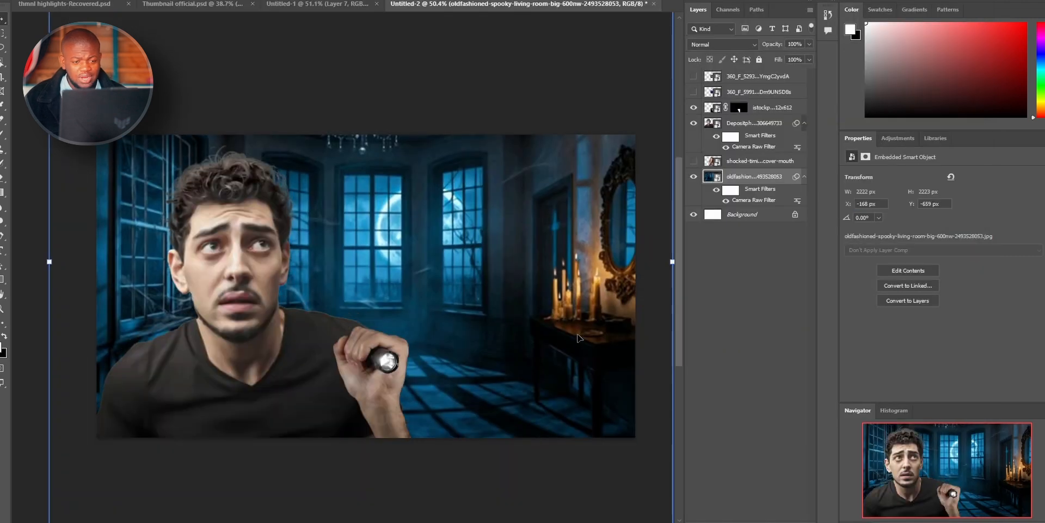
Show the dark room image, enlarge it to 2382 x 1588 px and move its layer directly above the blue living-room layer
click(693, 77)
drag(441, 286, 504, 287)
scroll(349, 308, left, 5)
drag(308, 282, 96, 281)
drag(479, 321, 426, 322)
key(Return)
drag(758, 77, 758, 169)
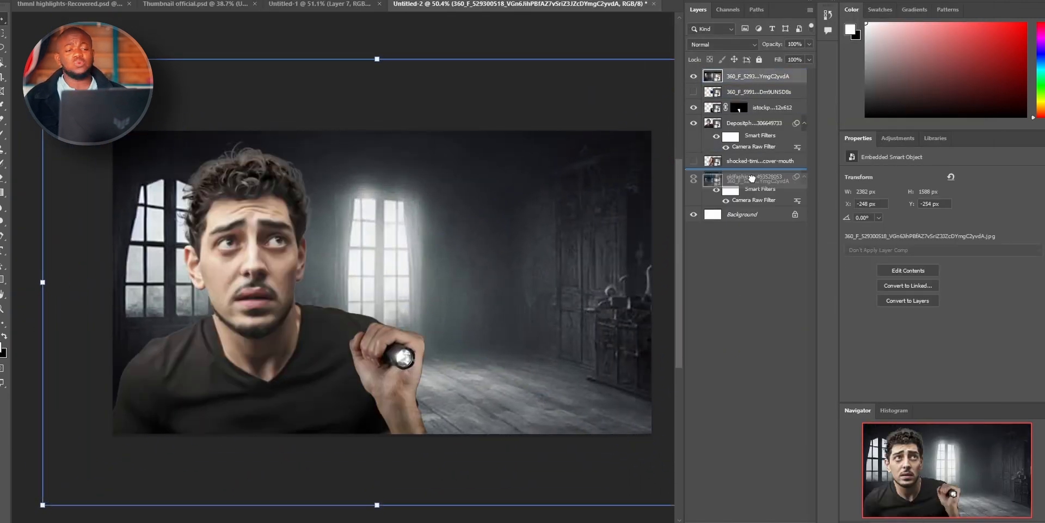
Flip the dark room background horizontally and give its layer a Camera Raw Filter
scroll(779, 179, down, 1)
scroll(180, 284, down, 1)
key(ctrl+t)
right_click(426, 207)
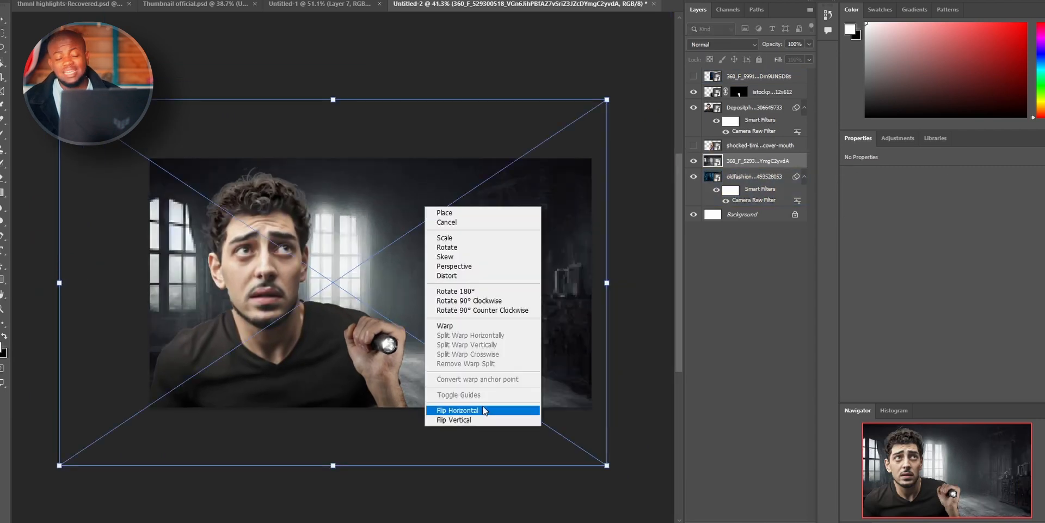
click(483, 411)
key(Return)
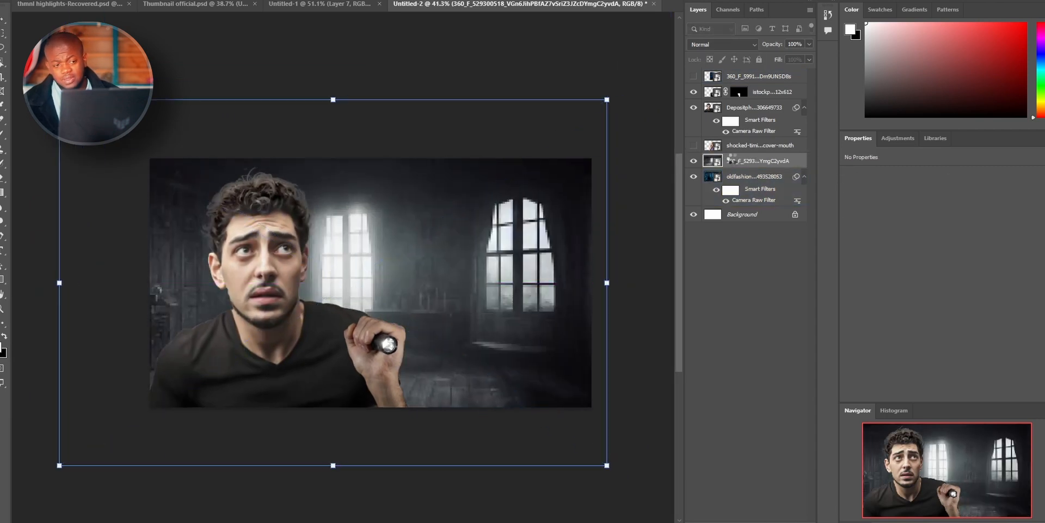
click(728, 109)
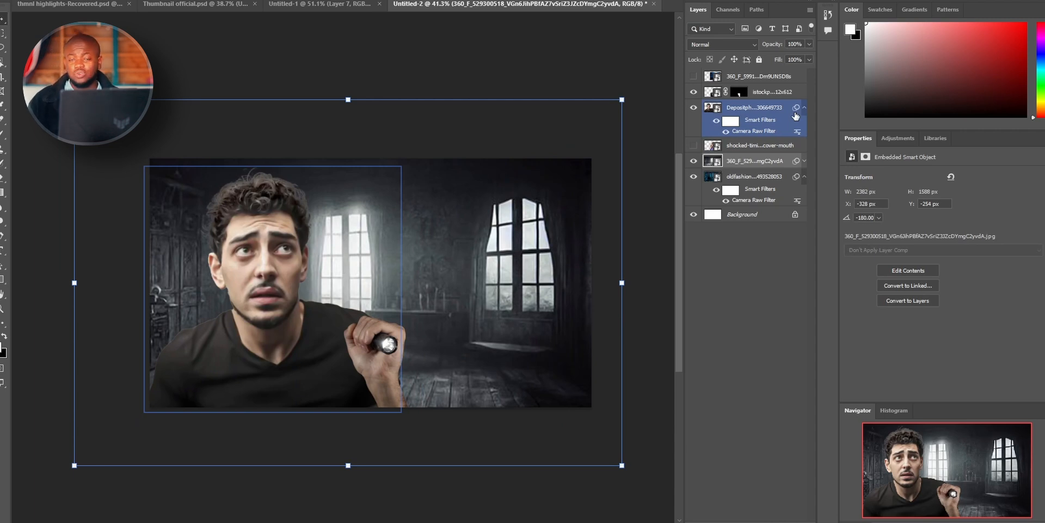
Show the monster image and trace the monster's outline with the Pen tool from its head along the shoulder to the upper arm
click(757, 77)
click(693, 76)
scroll(427, 206, up, 8)
click(358, 252)
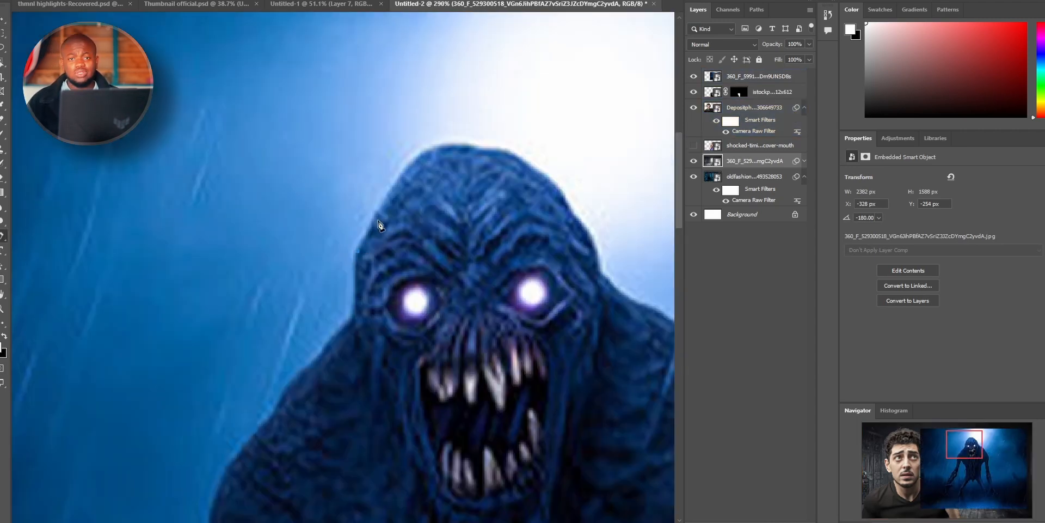
drag(528, 164, 360, 106)
click(429, 205)
drag(546, 329, 424, 152)
click(423, 150)
drag(494, 374, 410, 86)
drag(408, 86, 408, 105)
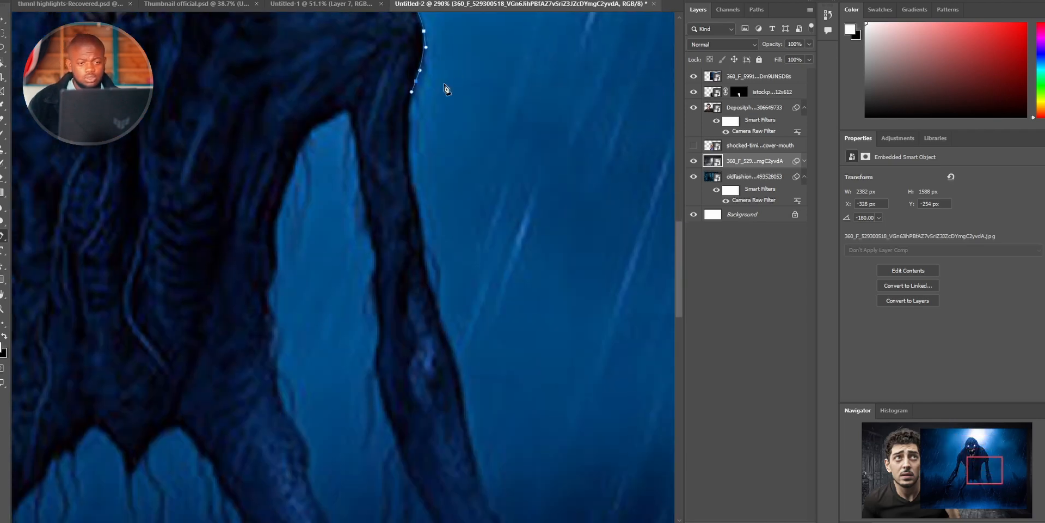
Continue the Pen path down the outer edge of the monster's arm on the image's right side to its wrist
drag(436, 262, 354, 136)
click(368, 180)
click(388, 276)
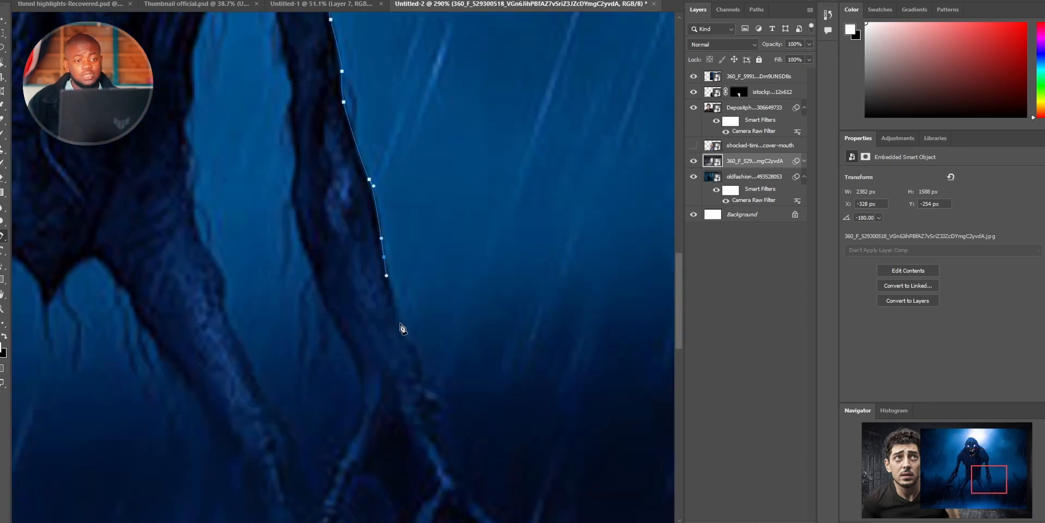
drag(402, 329, 313, 157)
click(313, 158)
click(333, 194)
click(337, 219)
click(347, 228)
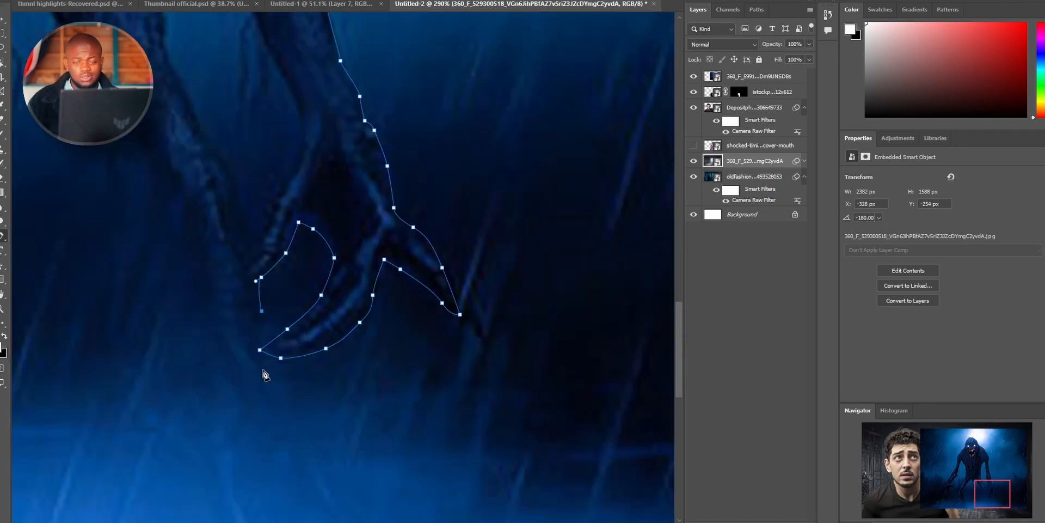
Trace the claws of that hand, the neighbouring foot and the inner leg up to the crotch with the Pen tool
scroll(264, 374, down, 3)
drag(264, 374, 310, 215)
click(354, 276)
click(309, 313)
mouse_move(271, 172)
mouse_down()
mouse_move(336, 320)
mouse_move(310, 274)
mouse_up()
click(284, 178)
click(158, 204)
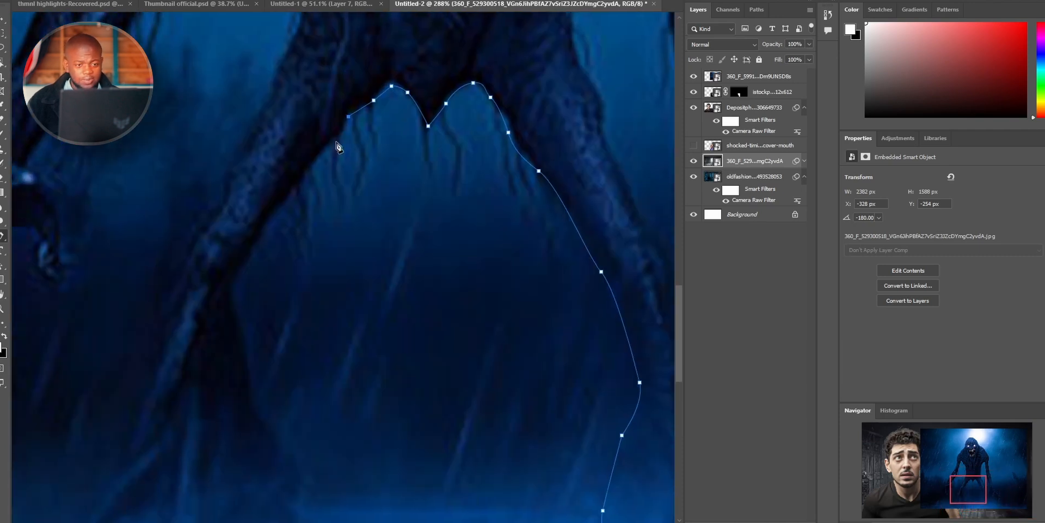
Trace the inner edge of the monster's other leg, its ragged foot and the outer shin with the Pen tool
drag(279, 210, 261, 235)
drag(245, 267, 276, 114)
drag(276, 114, 272, 129)
click(112, 427)
click(71, 421)
click(134, 340)
click(175, 263)
drag(194, 201, 175, 252)
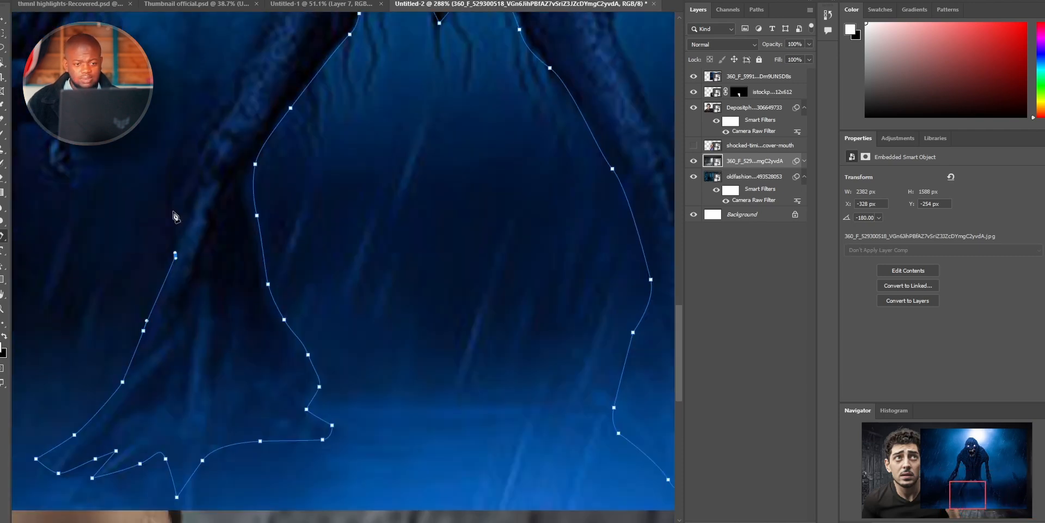
Extend the Pen path up the outer leg and down the inner edge of the remaining arm to its curled fingers
click(206, 166)
drag(245, 64, 175, 491)
drag(247, 333, 249, 325)
drag(95, 337, 343, 170)
click(286, 229)
click(247, 282)
click(219, 329)
click(242, 372)
click(239, 452)
drag(196, 435, 192, 449)
drag(252, 464, 396, 257)
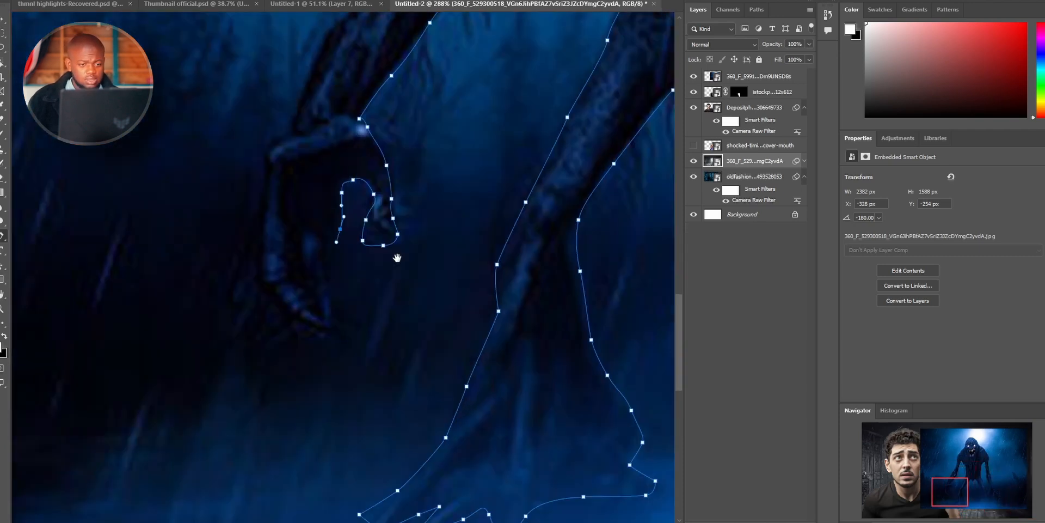
Mask the monster to its traced outline and outline the leftover background gap between its torso and arm
scroll(294, 326, down, 10)
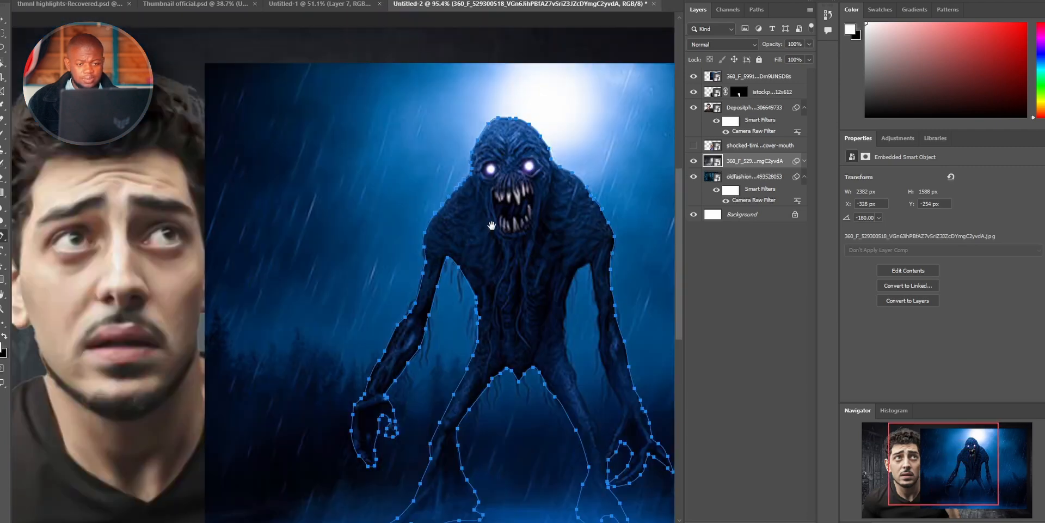
right_click(394, 202)
click(381, 195)
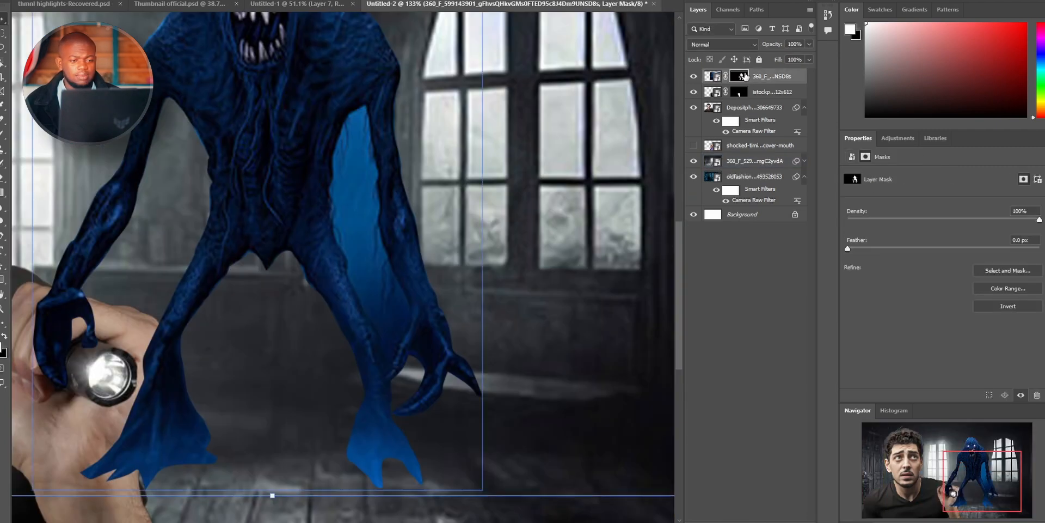
drag(375, 101, 300, 136)
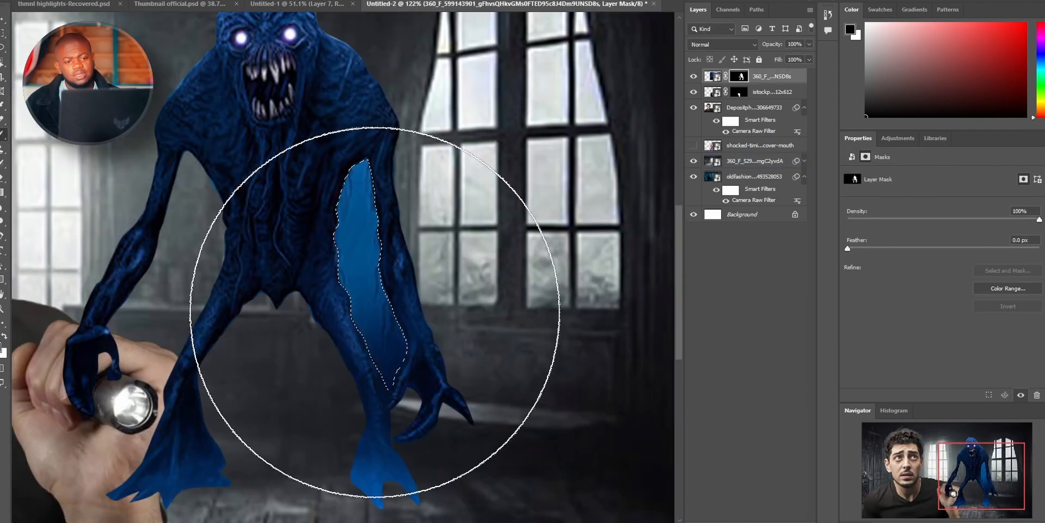
Move the monster layer below the woman's layer, then enlarge the monster and place it on the right side of the room
drag(741, 76, 743, 176)
drag(744, 176, 744, 154)
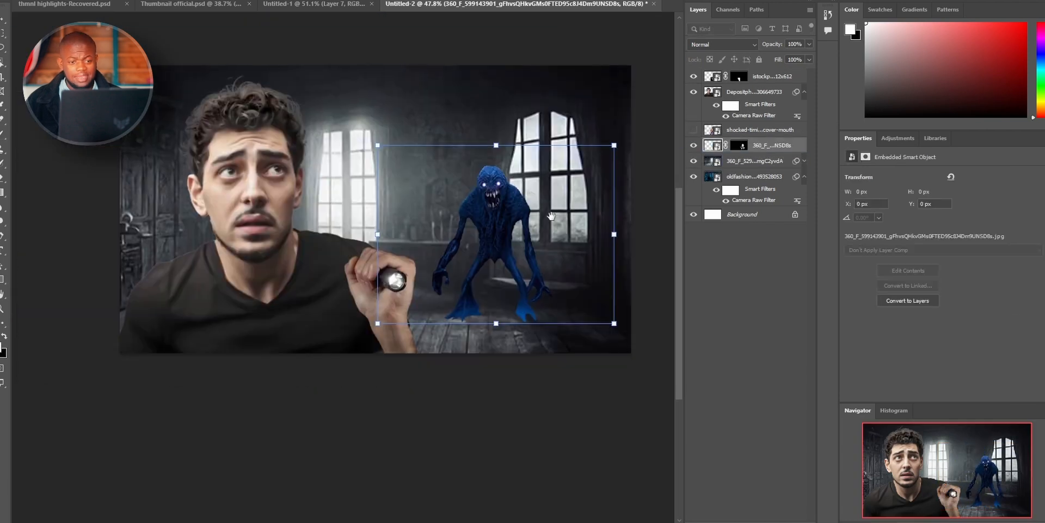
drag(558, 203, 598, 213)
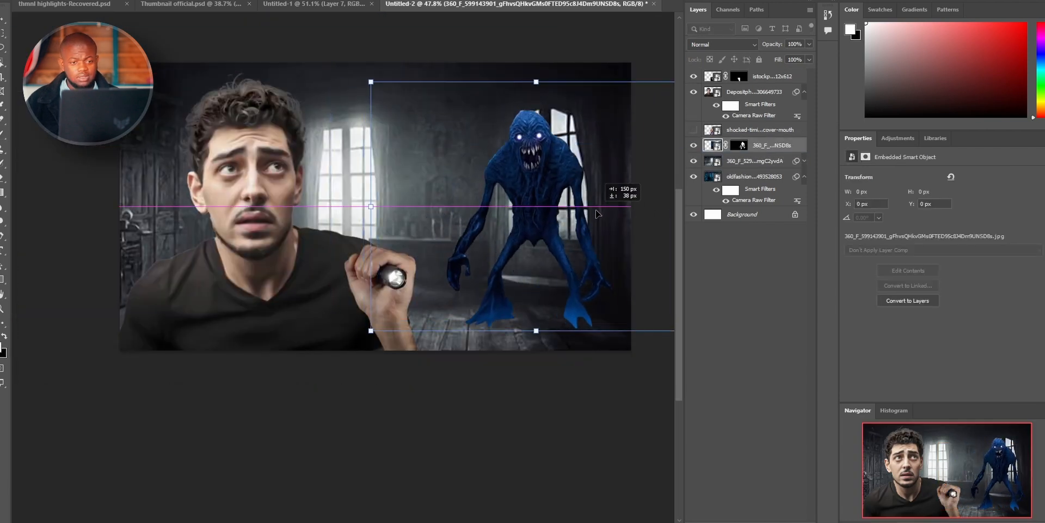
Shift the dark room background to the right so its window sits between the man and the monster
click(738, 167)
drag(429, 250, 501, 258)
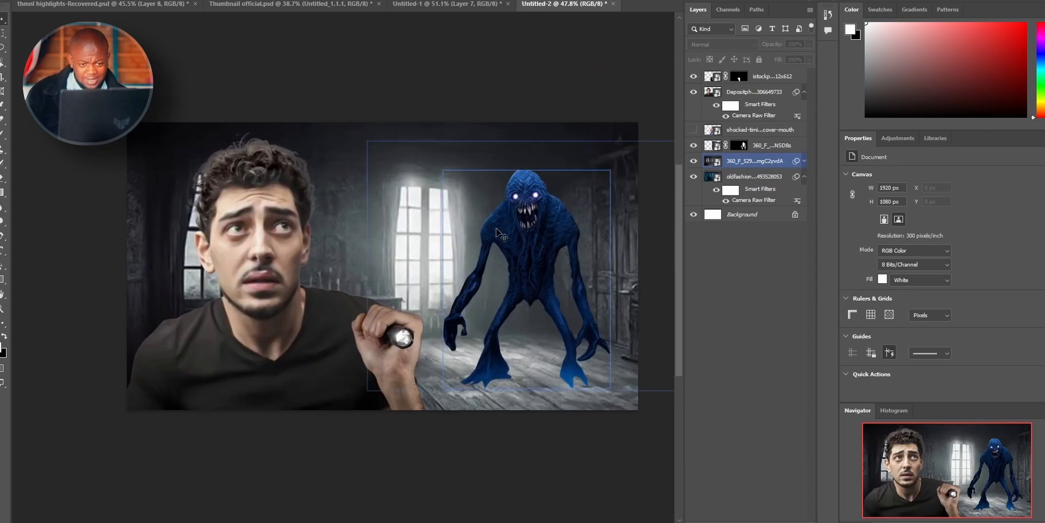
mouse_move(752, 146)
mouse_down()
mouse_move(774, 116)
mouse_move(765, 153)
mouse_up()
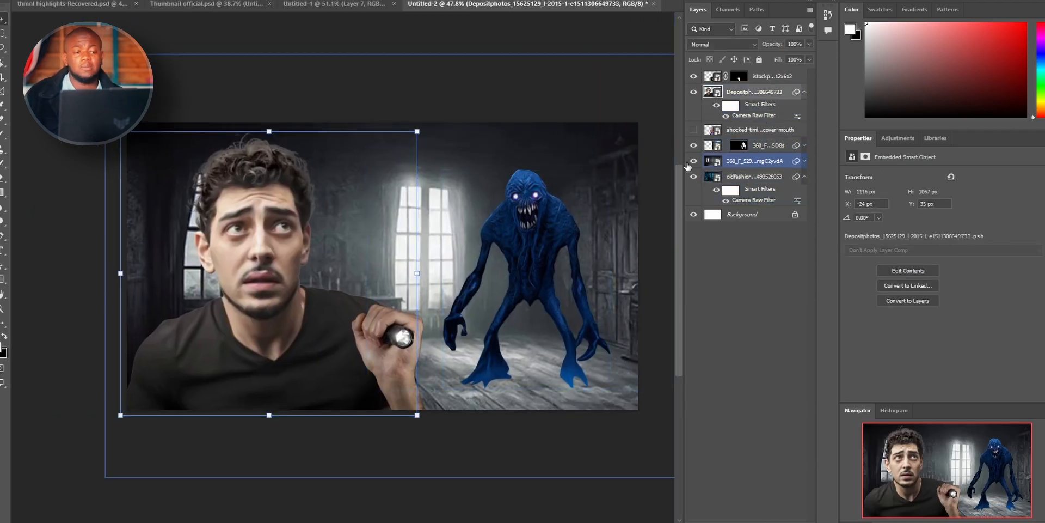
Switch to Google Images, open the Freepik picture of the scared man in a white T-shirt and copy it
click(615, 474)
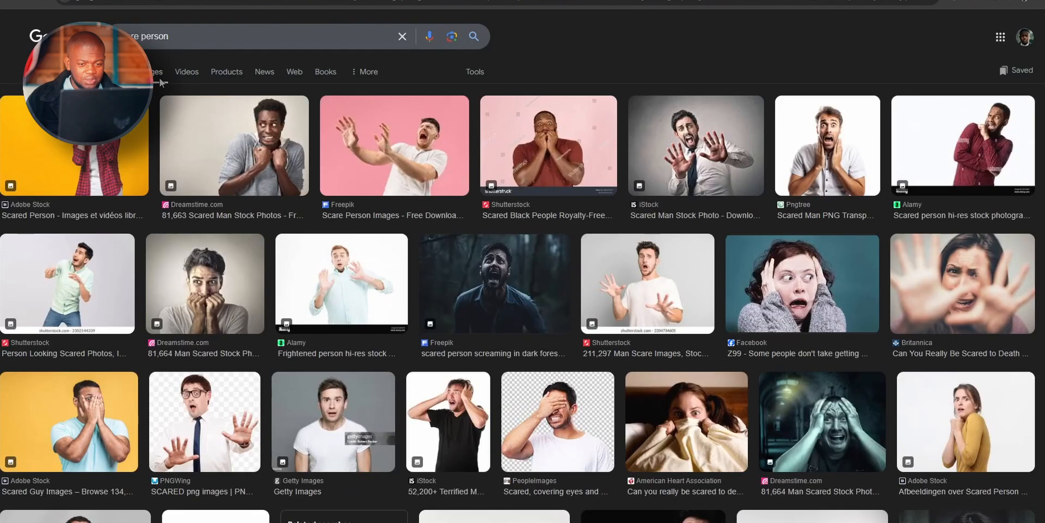
click(384, 150)
click(675, 485)
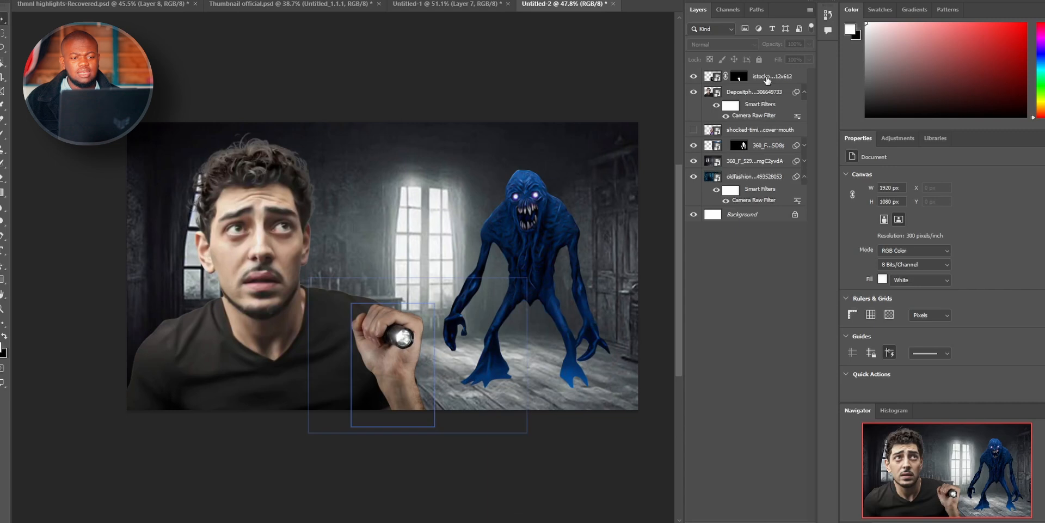
Paste the white T-shirt man into the Photoshop thumbnail, enlarge and tilt the picture, and try to select its subject
key(ctrl+v)
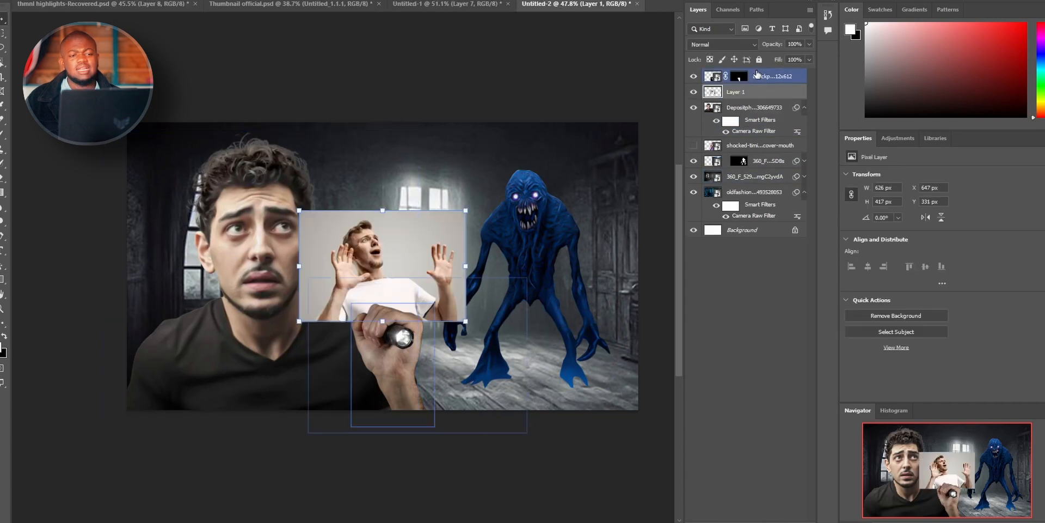
drag(497, 191, 602, 241)
key(Return)
key(alt+s)
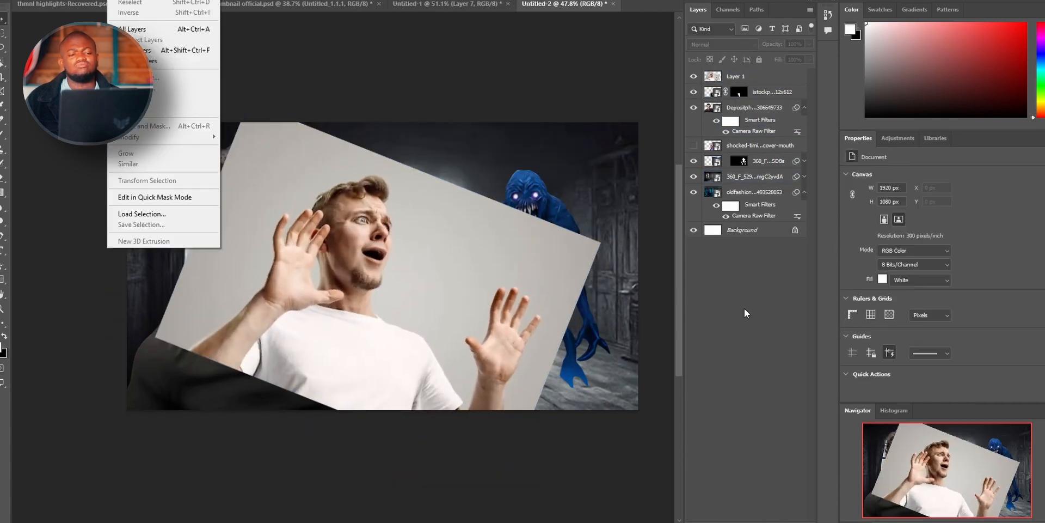
click(147, 100)
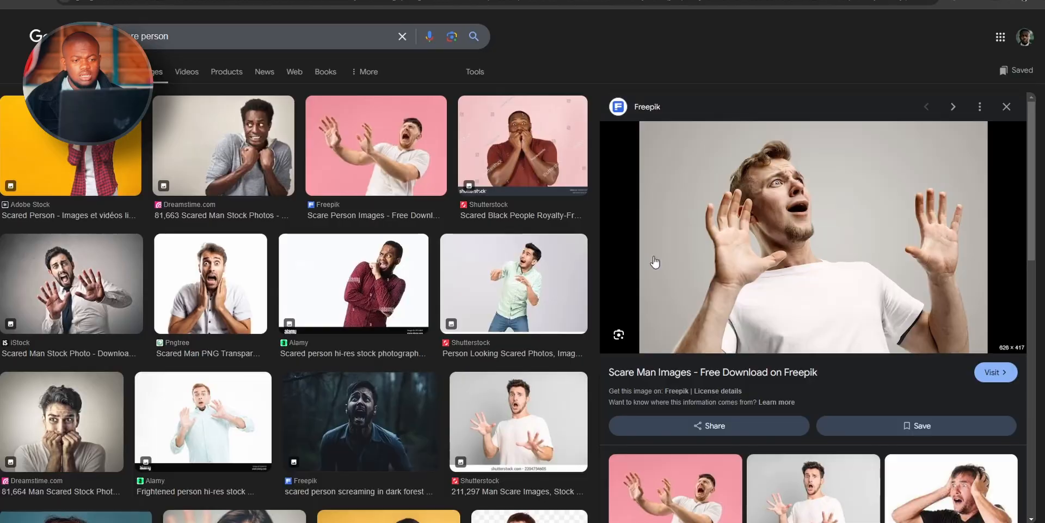
Back in Google Images, browse the related scared-man pictures and open the man in a black T-shirt holding his head
scroll(655, 262, down, 8)
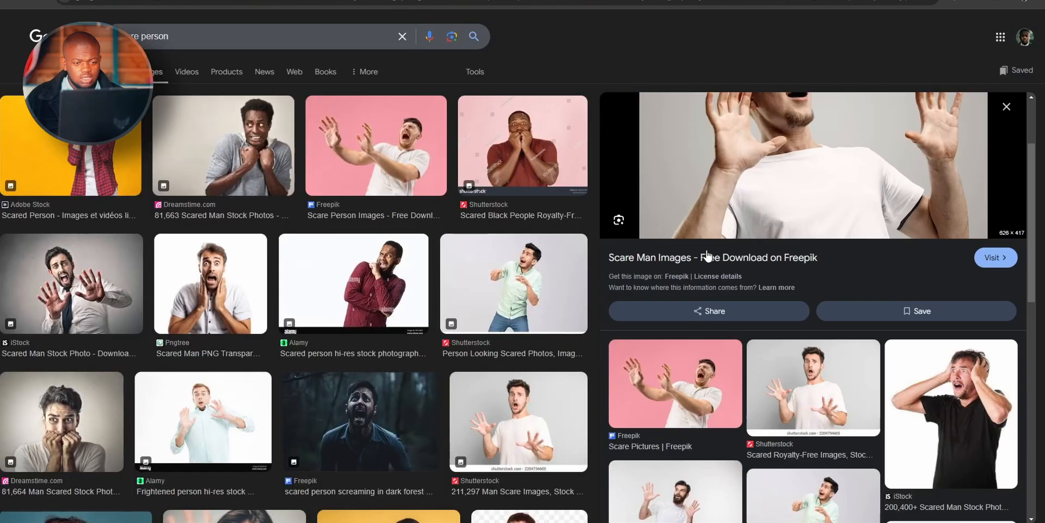
scroll(869, 236, up, 2)
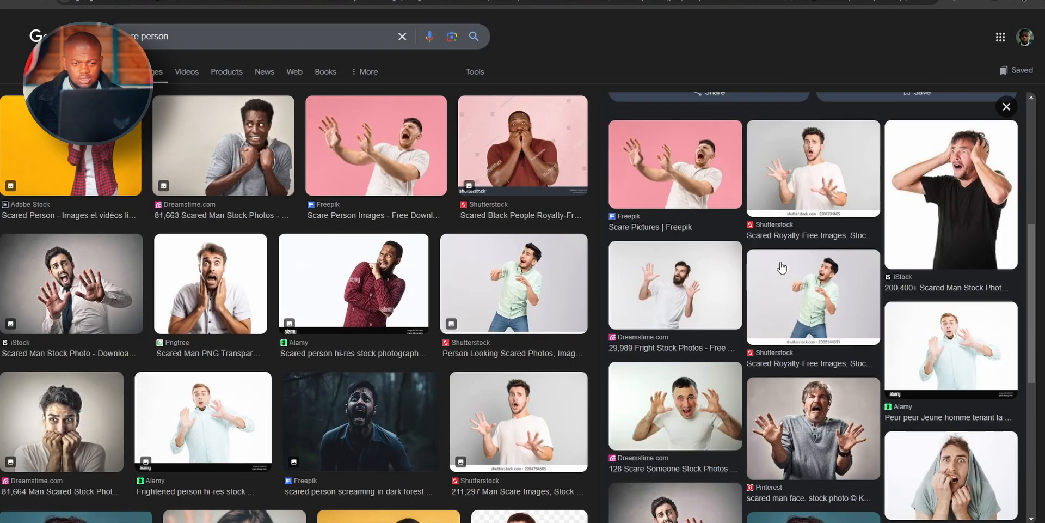
click(934, 163)
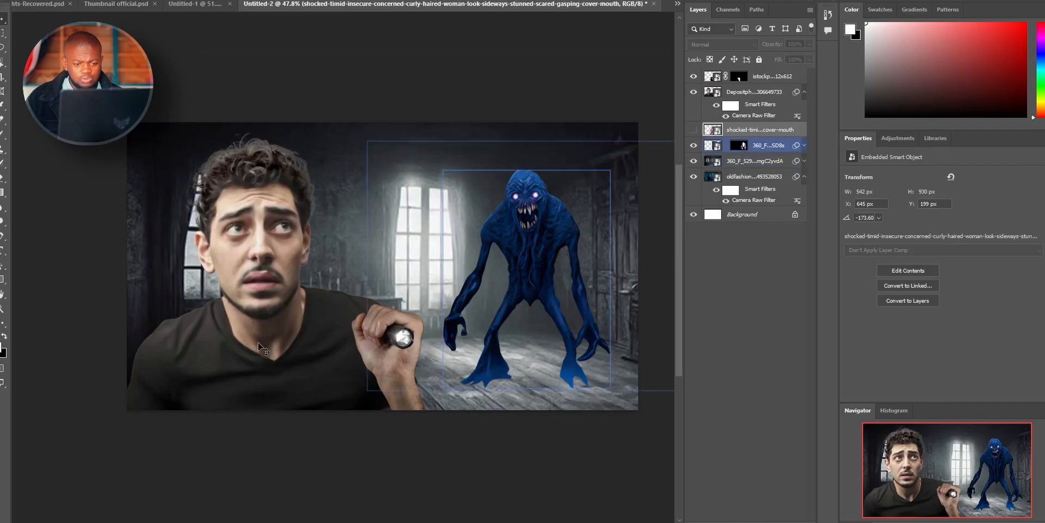
Try pasting the copied scared-man picture into the Photoshop thumbnail and transforming it over the scene
key(ctrl+v)
key(ctrl+t)
right_click(385, 207)
click(397, 432)
drag(467, 350, 537, 479)
key(Return)
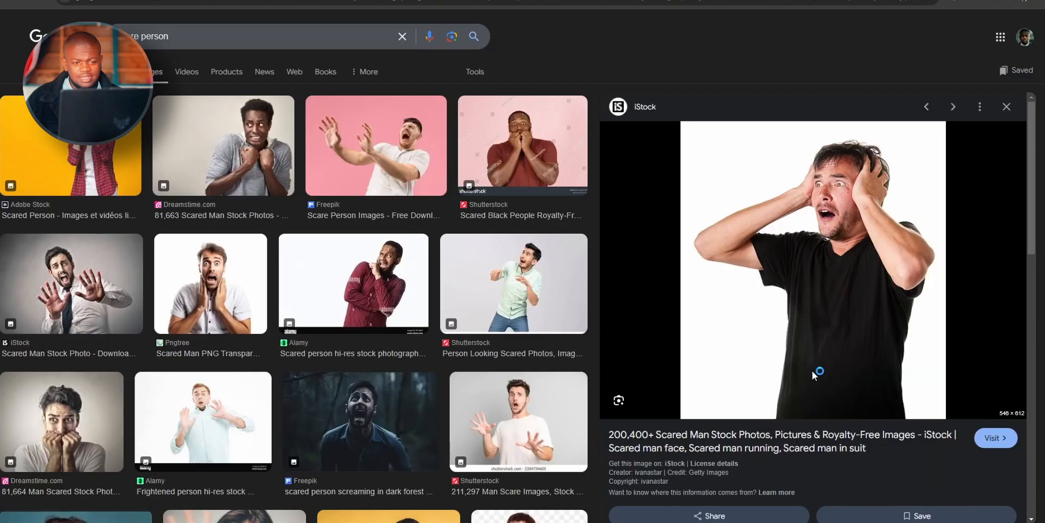
Save the black T-shirt man image from the browser, place it in the thumbnail and enlarge it to 947 x 1062 px
right_click(817, 373)
click(849, 397)
click(952, 519)
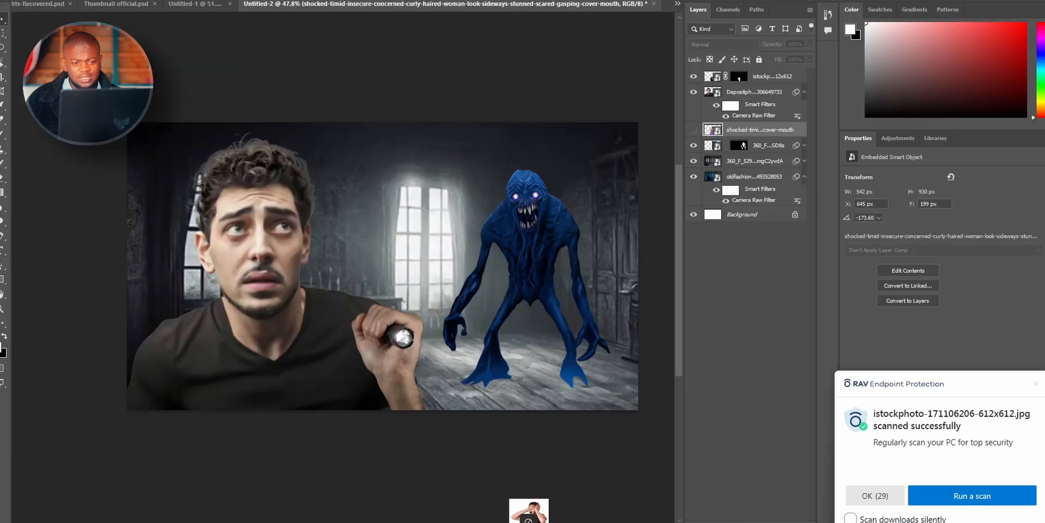
drag(532, 501, 449, 359)
drag(557, 272, 562, 267)
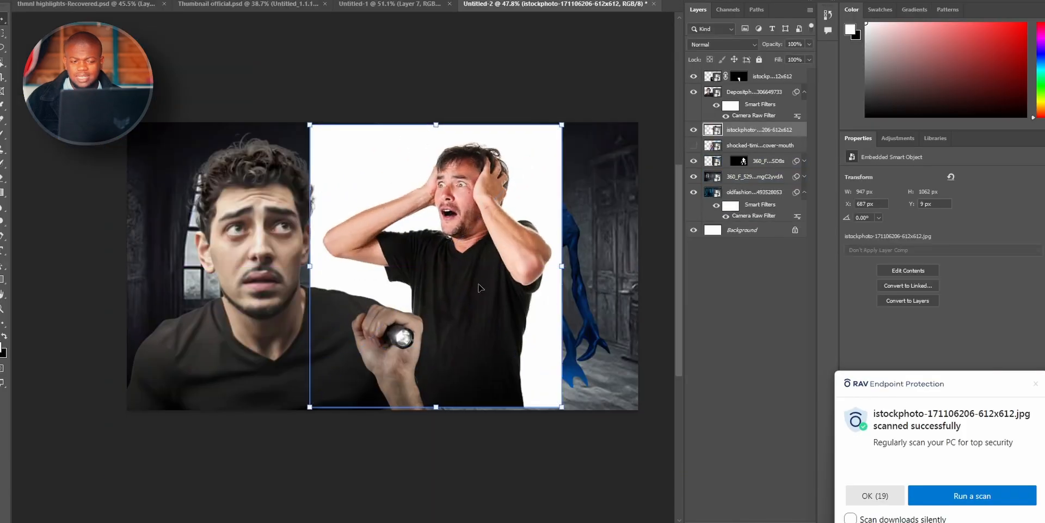
Mask out the black T-shirt man's white background and position him behind the front man, facing the monster
key(alt+s)
key(Escape)
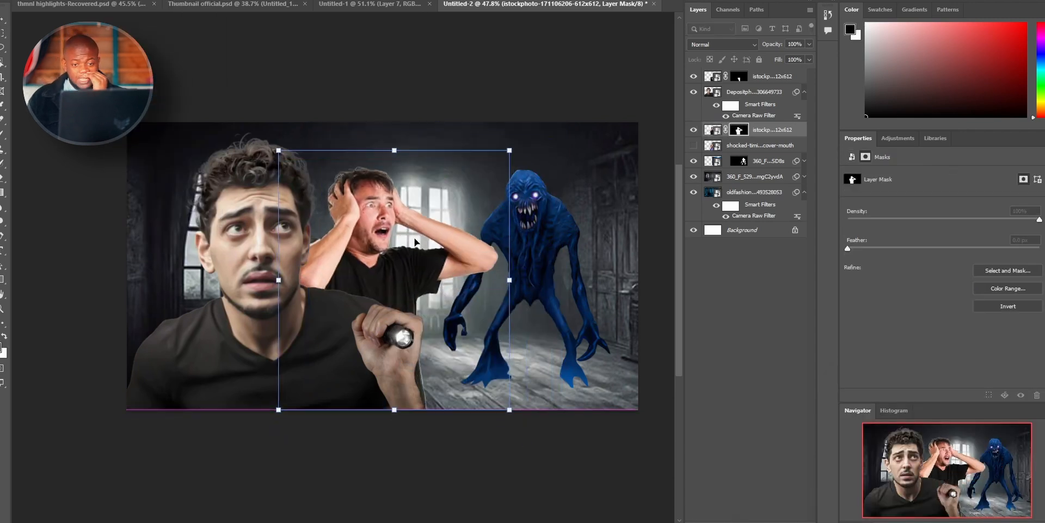
drag(415, 242, 417, 254)
drag(397, 316, 384, 317)
Check the front man's Camera Raw Filter settings and copy that filter to the flashlight-hand layer
click(747, 188)
click(757, 161)
double_click(754, 117)
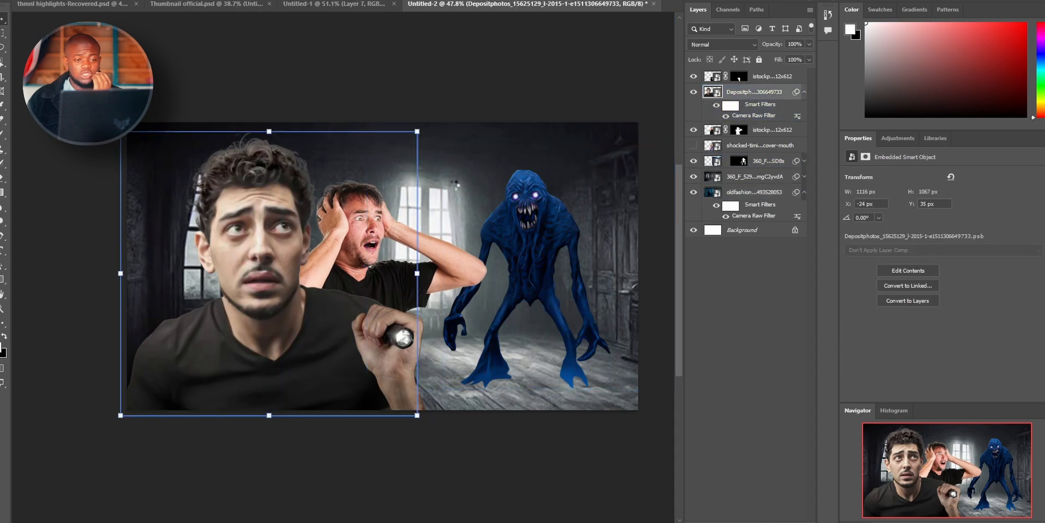
scroll(849, 272, down, 10)
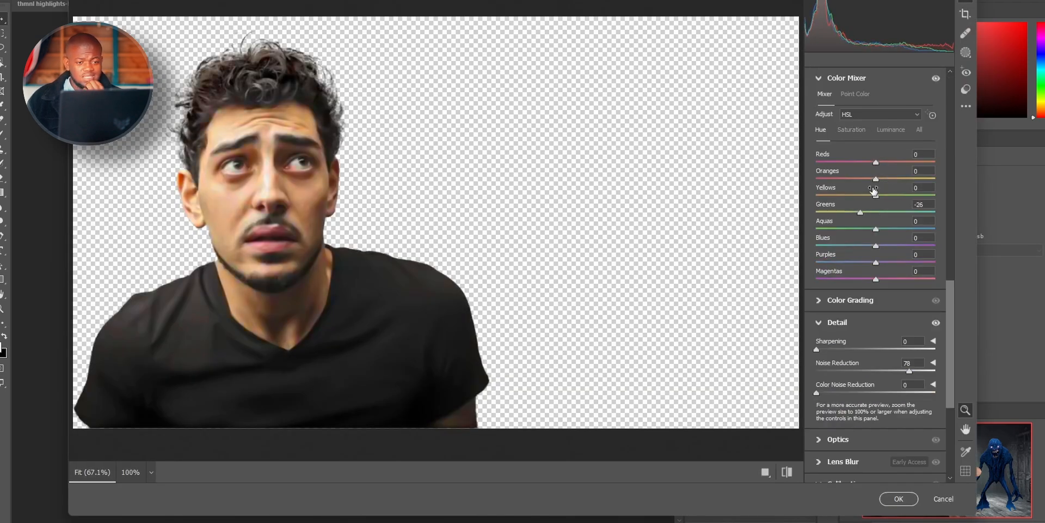
key(Return)
click(762, 77)
alt+drag(755, 112, 760, 77)
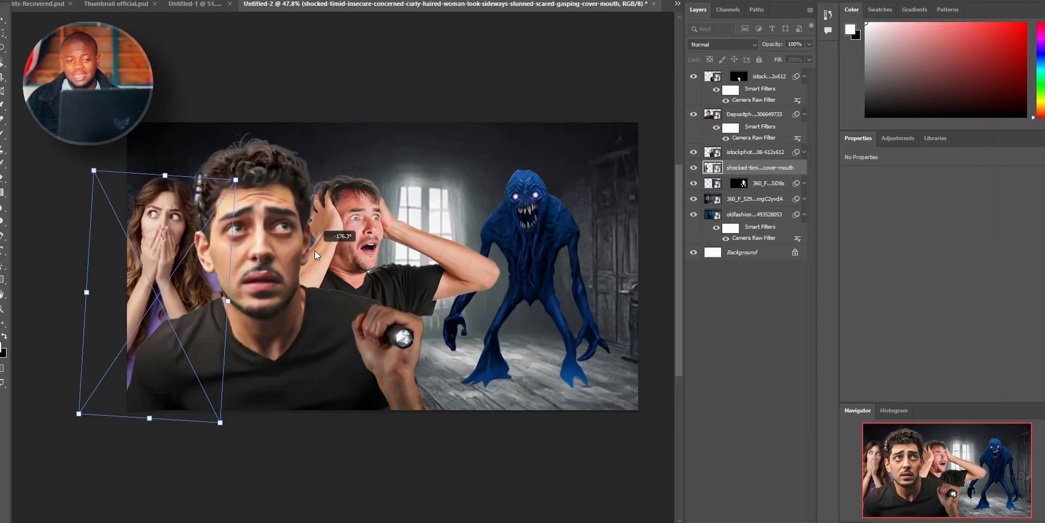
Apply the woman's rotation behind the front man's shoulder and toggle the selected layers' visibility to compare
key(Return)
shift+click(753, 172)
key(ctrl+comma)
key(ctrl+comma)
Duplicate the flashlight-hand layer, convert the copy to a smart object and delete the original hand layer
click(758, 81)
key(ctrl+j)
right_click(776, 76)
click(757, 110)
click(762, 91)
key(Delete)
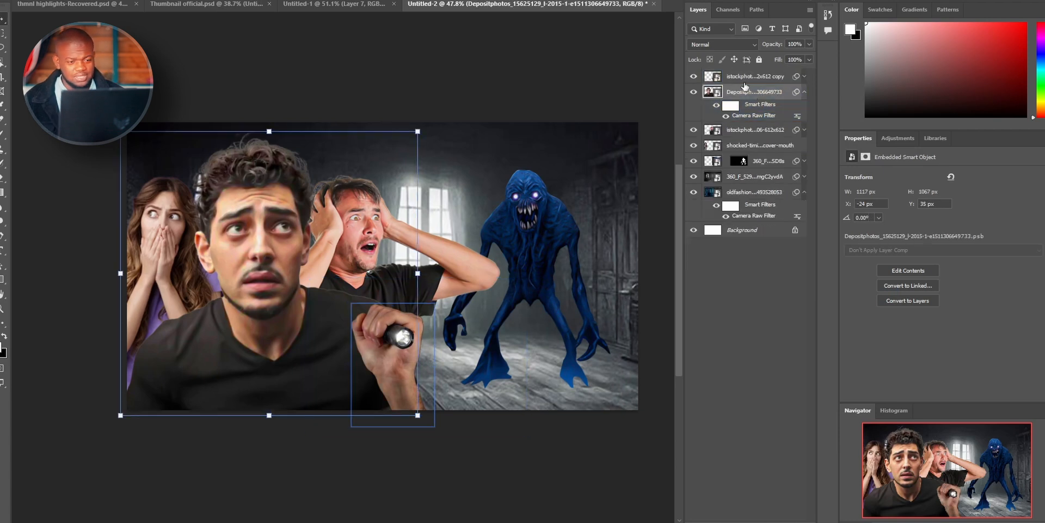
Select the layers from the flashlight hand down to the woman and reposition these people together in the scene
click(761, 76)
shift+click(761, 144)
drag(432, 227, 485, 226)
drag(140, 131, 188, 165)
drag(386, 205, 355, 206)
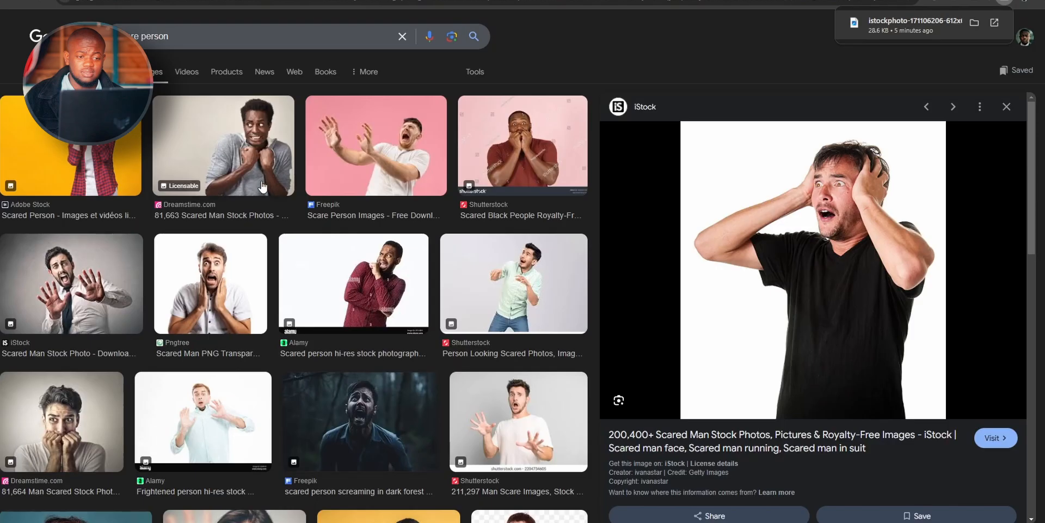
Look through the scared-person results in Google Images and search for "scared man" instead
scroll(440, 212, down, 12)
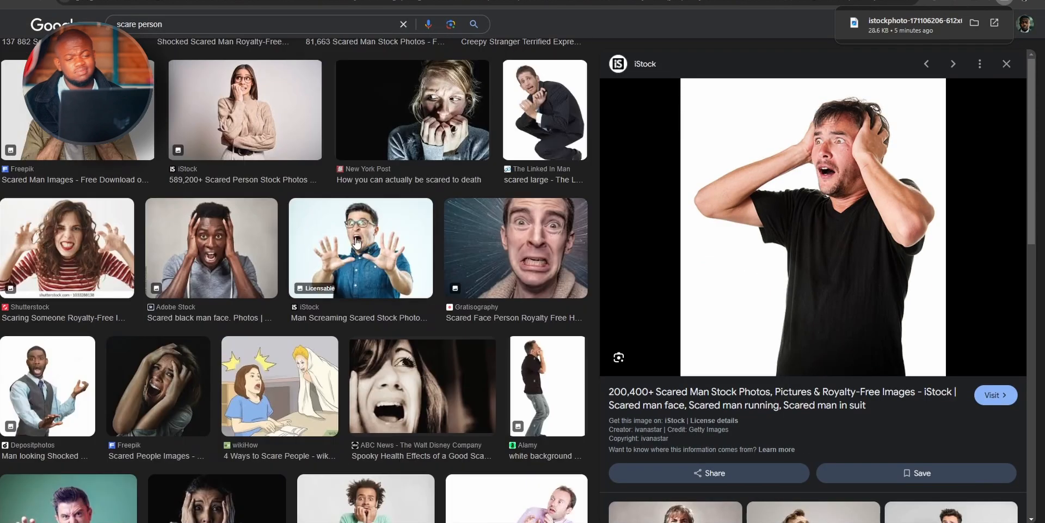
scroll(914, 306, down, 8)
click(262, 36)
key(BackSpace)
key(BackSpace)
key(BackSpace)
key(BackSpace)
key(BackSpace)
key(BackSpace)
key(BackSpace)
text(d man)
key(Return)
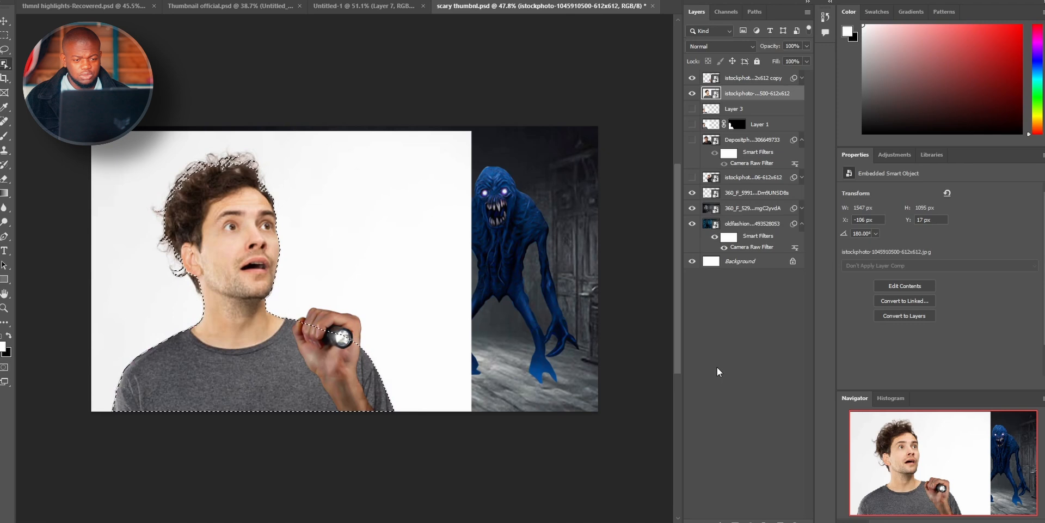
In Photoshop, mask out the grey T-shirt man's background and give the flashlight hand Camera Raw adjustments with Whites +27, Blacks +43, Saturation +21, Texture +63
click(735, 520)
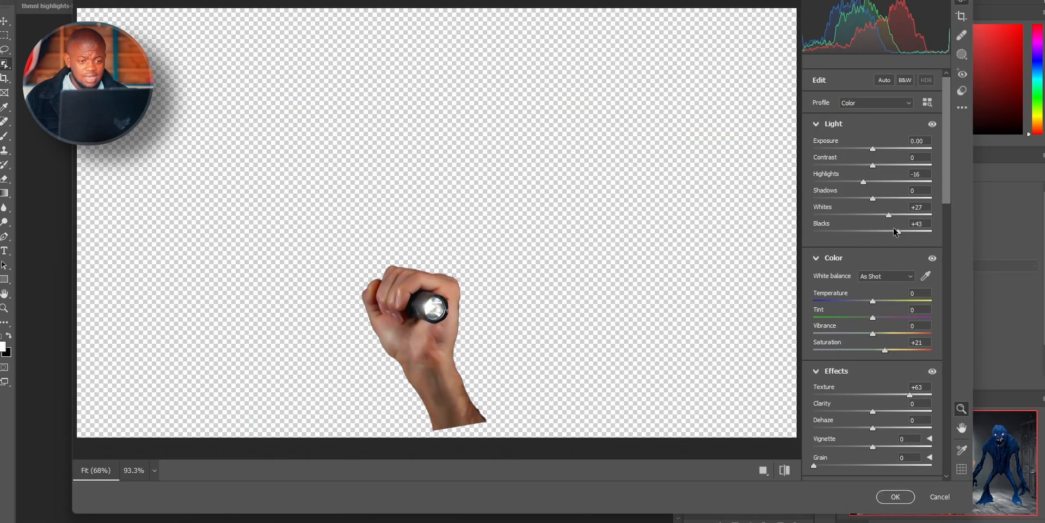
drag(872, 198, 861, 182)
click(896, 497)
Move the flashlight hand outward to the edge of the grey T-shirt man's shoulder and tilt it slightly
drag(336, 336, 353, 332)
key(ctrl+z)
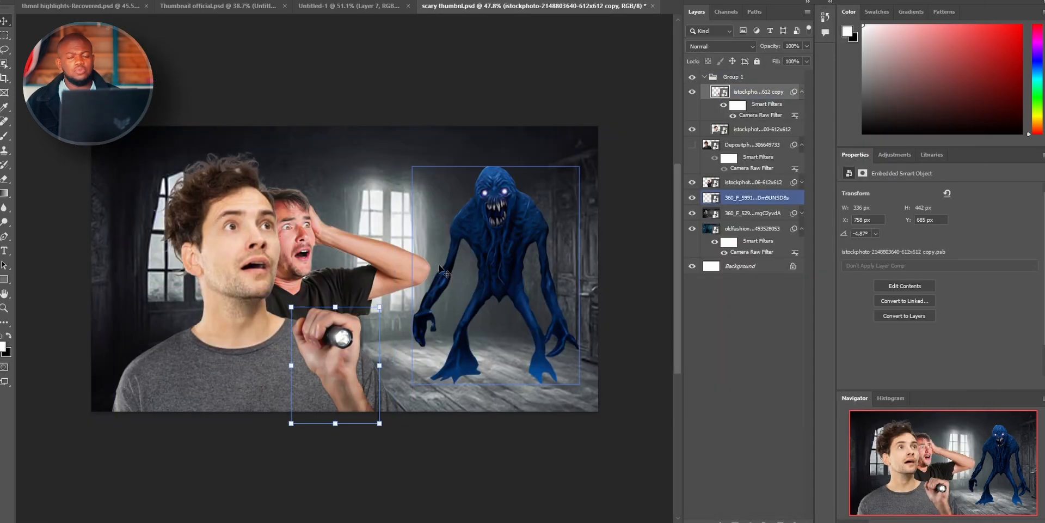
key(ctrl+t)
drag(342, 364, 373, 368)
drag(362, 307, 365, 317)
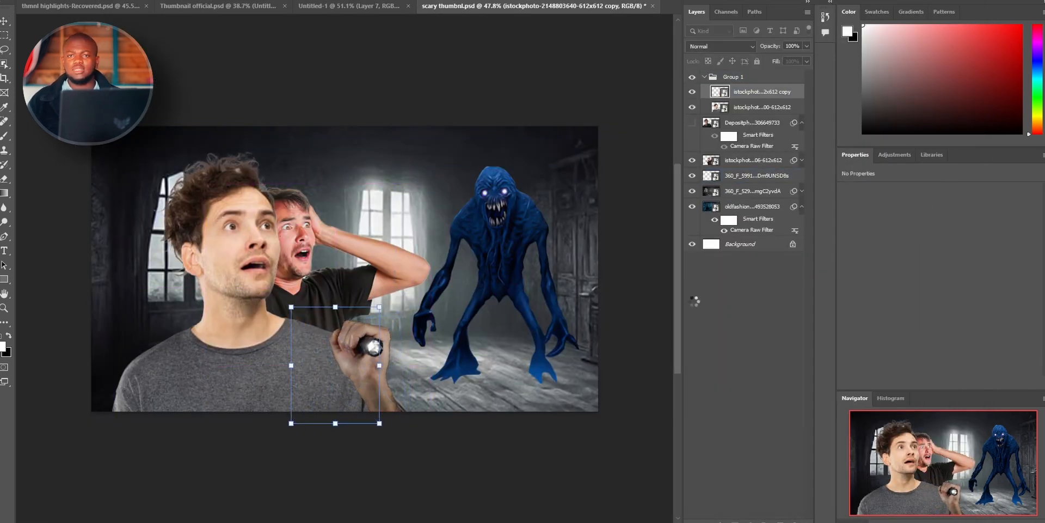
key(Return)
click(746, 130)
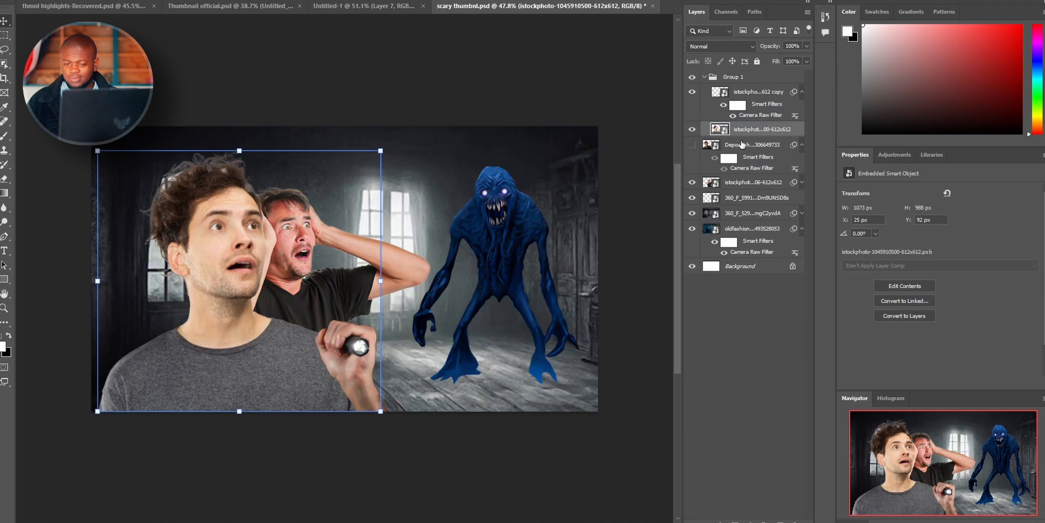
Stamp smoke brush marks across the dark room on Layer 1 in the bg group
ctrl+click(379, 239)
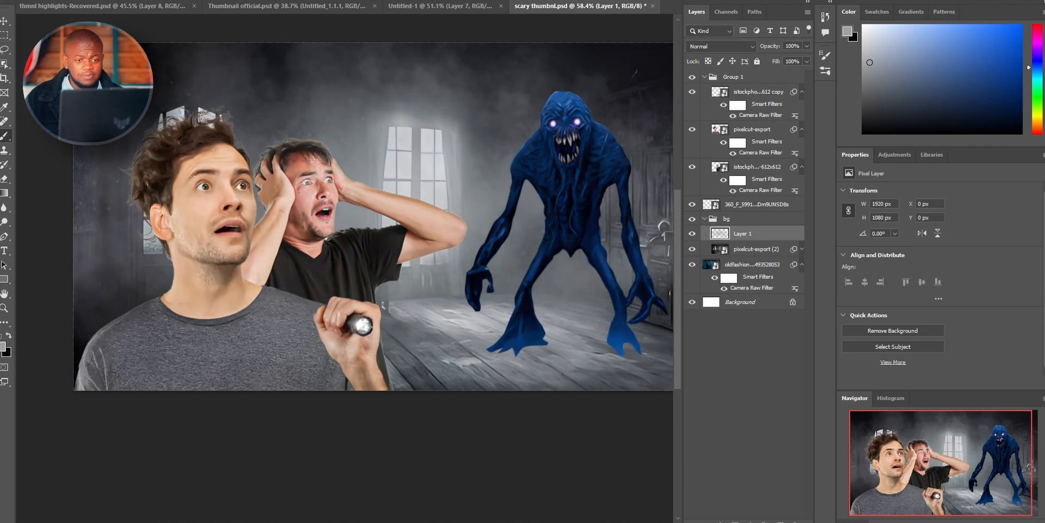
click(32, 1)
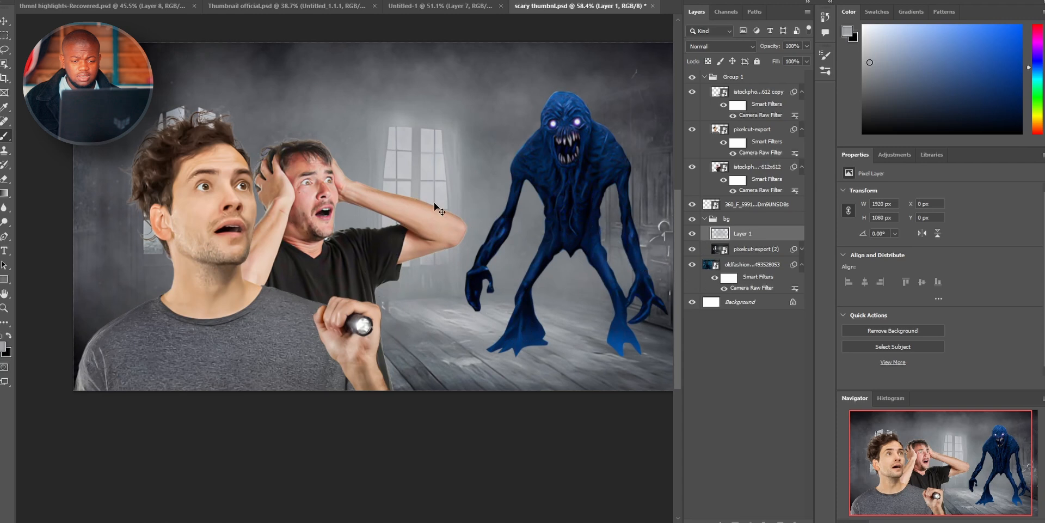
key(ctrl+z)
click(33, 1)
click(558, 150)
click(193, 151)
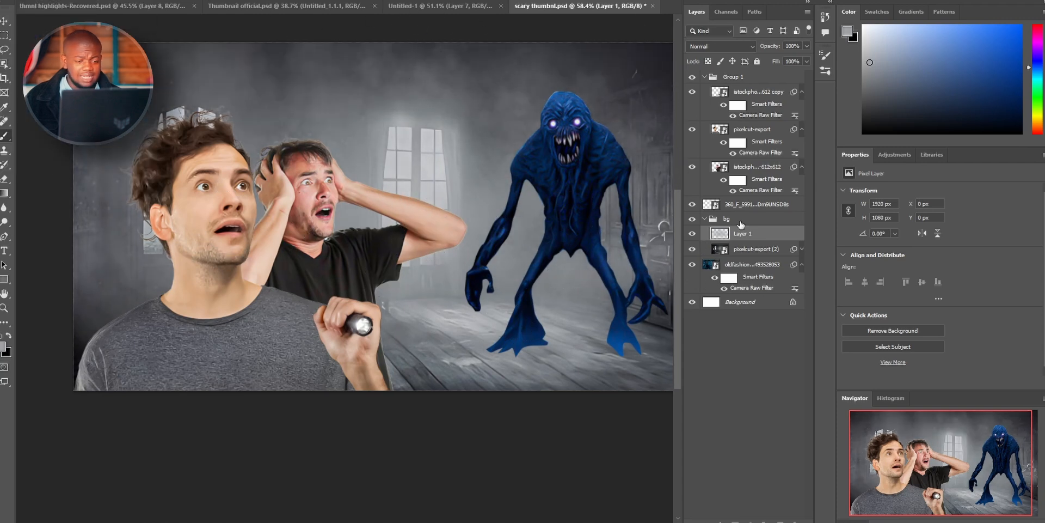
Put the blue creature's layer into its own group and name the group monster
click(752, 207)
key(ctrl+g)
double_click(735, 202)
text(monst)
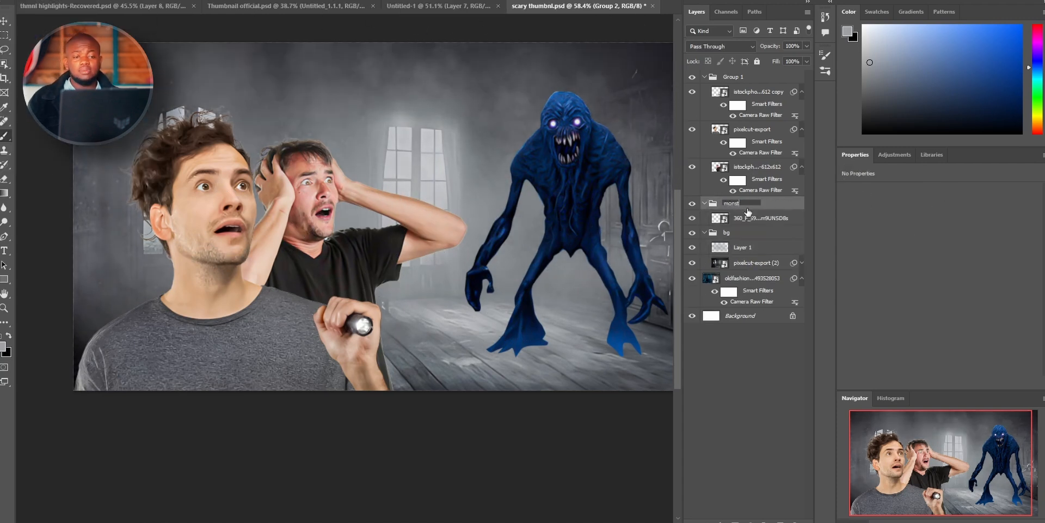
text(er)
Add a layer above the blue creature, stamp smoke over its body and legs, and set the layer's fill to 90%
click(747, 218)
click(780, 520)
click(33, 1)
click(547, 297)
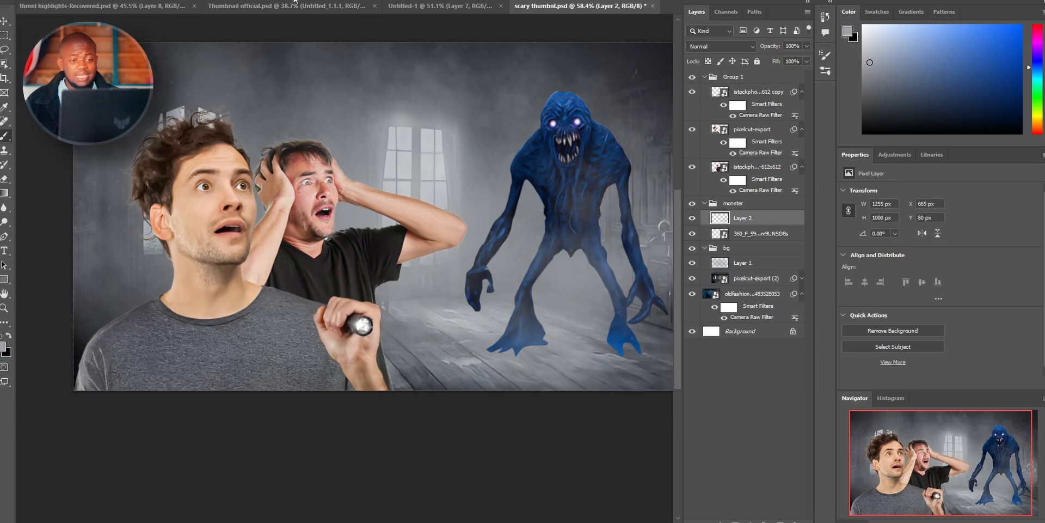
click(547, 297)
click(485, 299)
click(327, 250)
drag(534, 232, 506, 233)
scroll(401, 184, down, 2)
drag(777, 62, 771, 63)
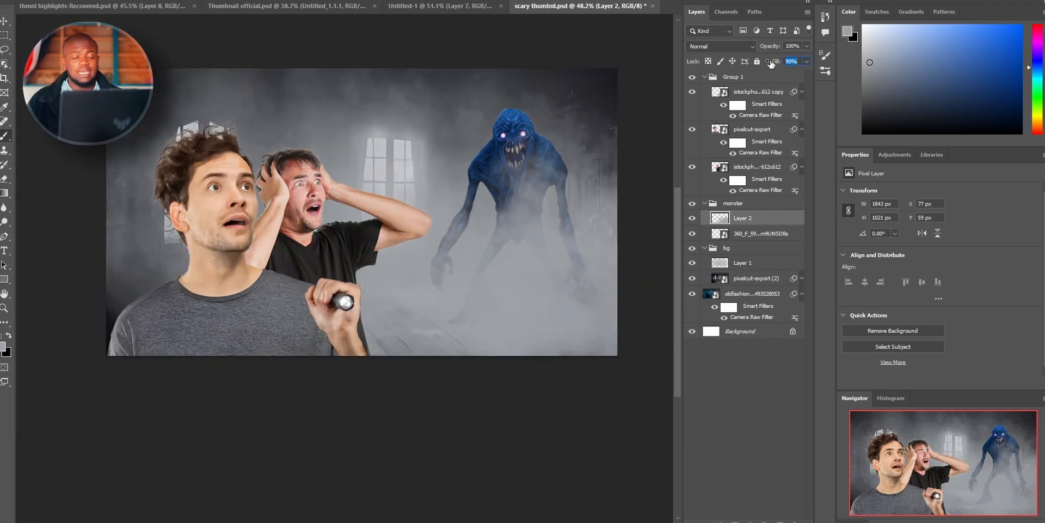
click(721, 46)
click(735, 212)
Add a brightening Exposure adjustment above the background smoke layer and invert its mask
click(757, 279)
click(750, 520)
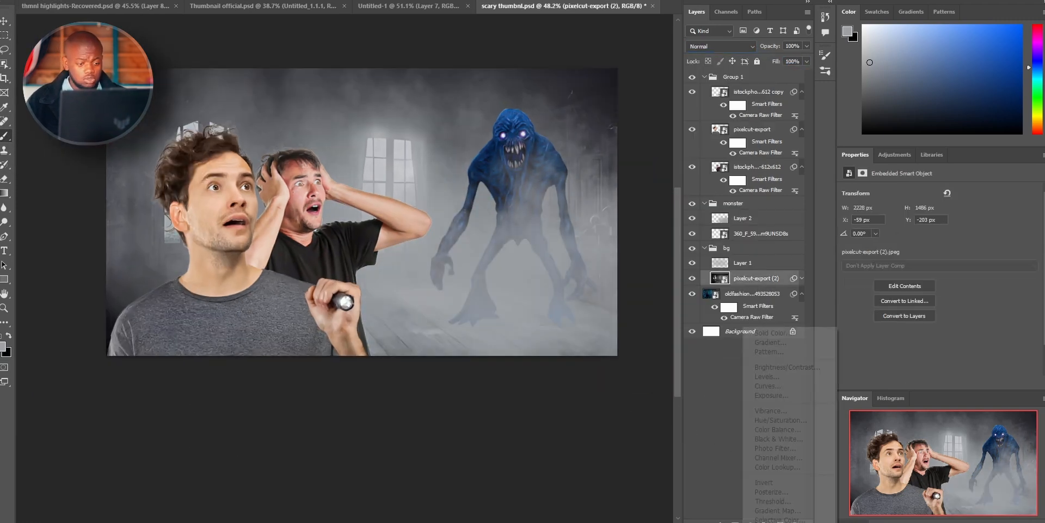
click(768, 395)
drag(940, 219, 975, 218)
alt+click(751, 285)
drag(747, 278, 749, 260)
key(ctrl+i)
Reveal the Exposure adjustment over the room's windows by painting on its mask with a smaller brush
click(33, 1)
key(Return)
key([)
key([)
key([)
key([)
key([)
key([)
key([)
key([)
key(x)
click(397, 174)
click(400, 166)
key(ctrl+z)
click(193, 201)
Reduce the fill of the background smoke layer, Layer 1, to 54%
click(756, 294)
click(747, 278)
mouse_move(777, 61)
mouse_down()
mouse_move(742, 81)
mouse_move(756, 80)
mouse_up()
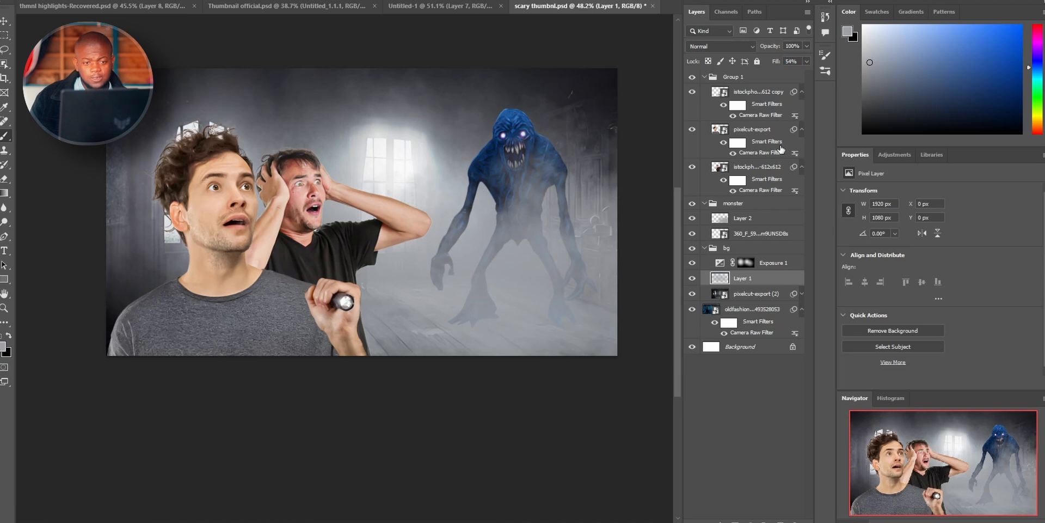
Colorize the background smoke with a Hue/Saturation adjustment clipped to Layer 1
click(753, 203)
click(753, 278)
click(901, 291)
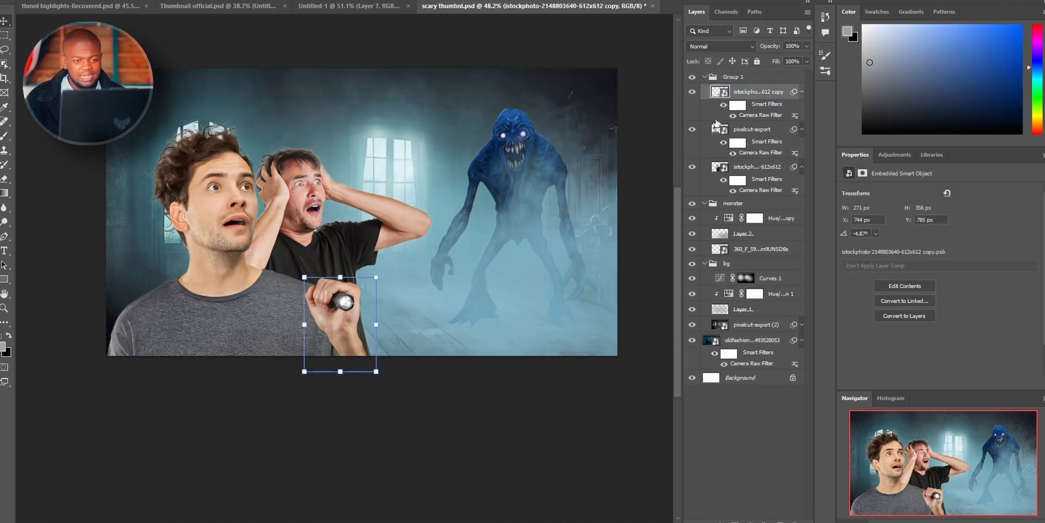
Rename the grey T-shirt man's layer as man front
right_click(743, 129)
key(Escape)
click(750, 133)
double_click(750, 133)
text(man front)
key(Return)
Rename the black T-shirt man's layer as man back, the creature's layer as monster, and the room image as bg
double_click(747, 166)
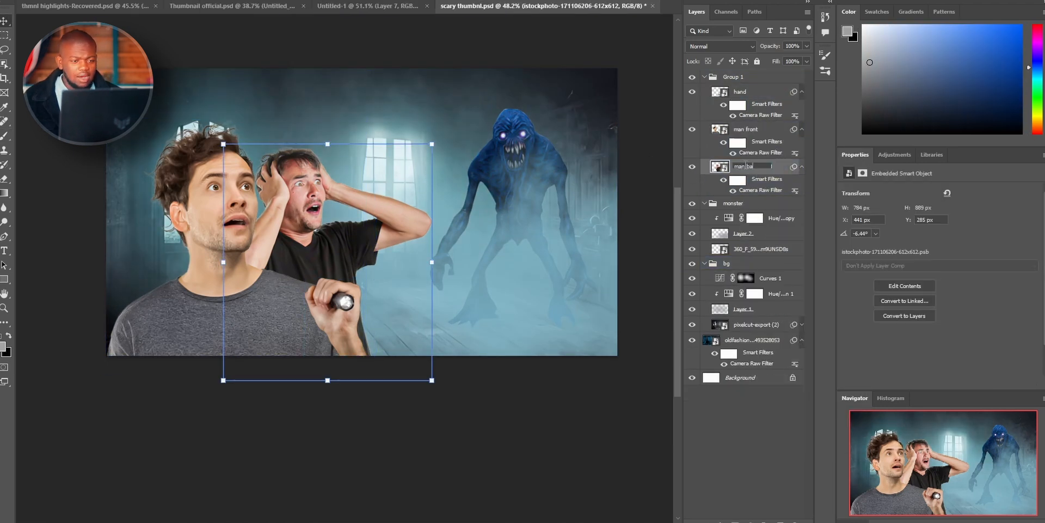
text(man back)
double_click(744, 249)
text(monster)
double_click(742, 325)
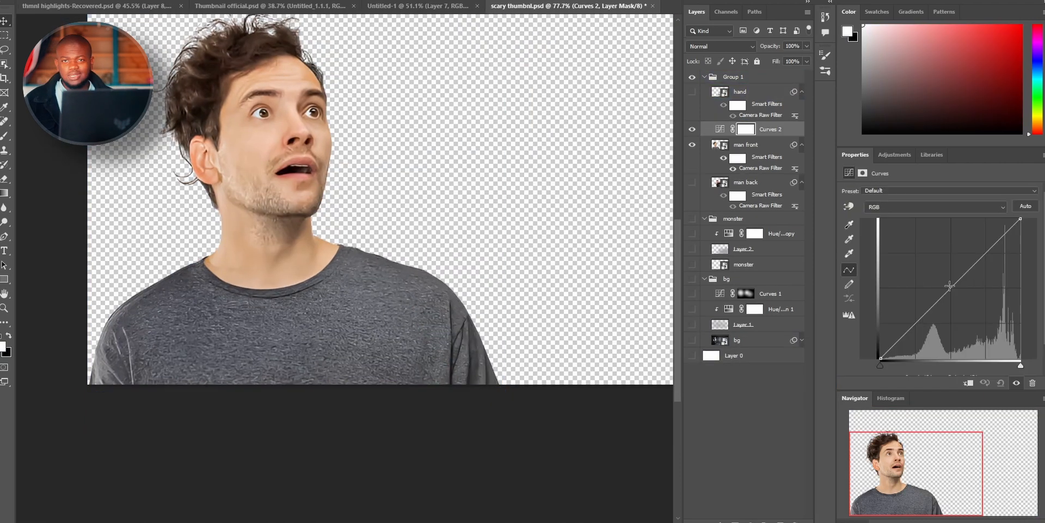
Darken the front man's shirt with Curves 2 by lowering the midtones, inverting the mask and painting across the shirt
drag(950, 285, 959, 299)
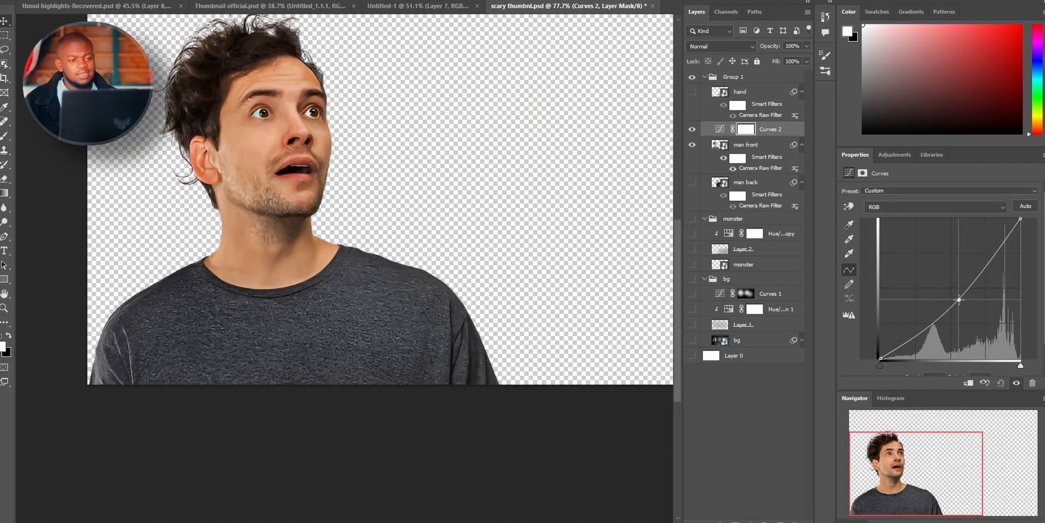
key(ctrl+i)
key(b)
mouse_move(184, 289)
mouse_down()
mouse_move(142, 394)
mouse_move(305, 448)
mouse_move(394, 364)
mouse_move(479, 359)
mouse_up()
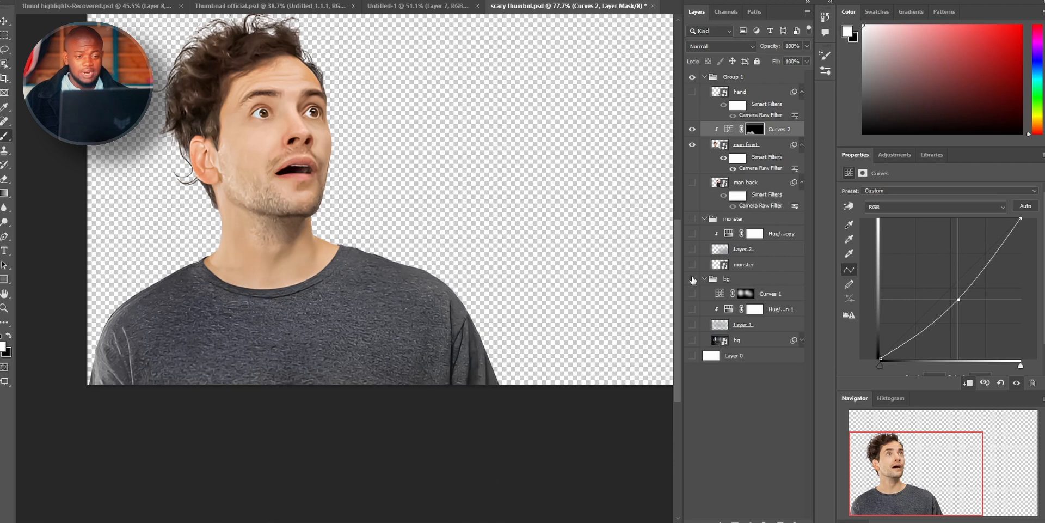
Brush more Curves 2 shading along the shirt's shoulders, sleeves and collar with a smaller brush
scroll(117, 367, up, 5)
key(bracketleft)
drag(175, 290, 184, 414)
drag(456, 291, 143, 336)
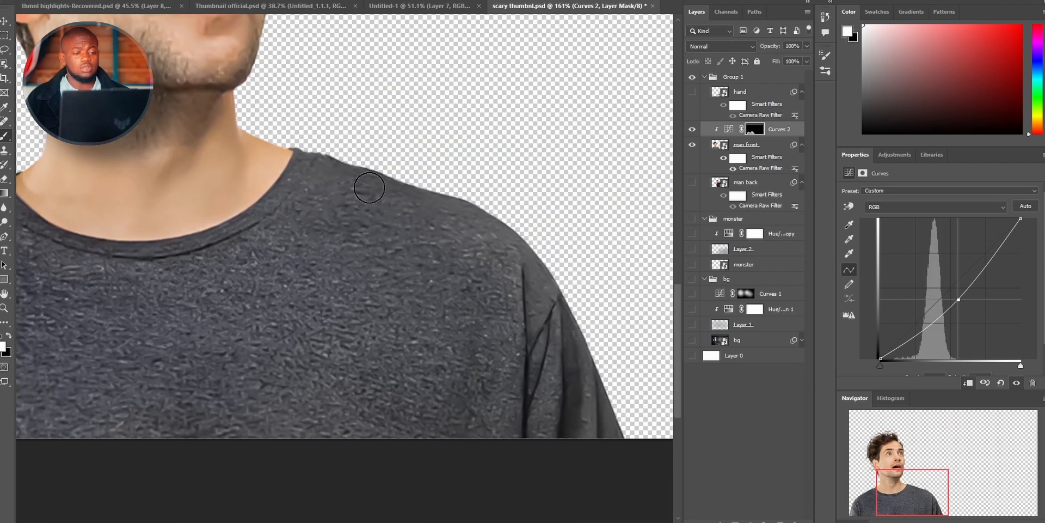
drag(294, 246, 496, 254)
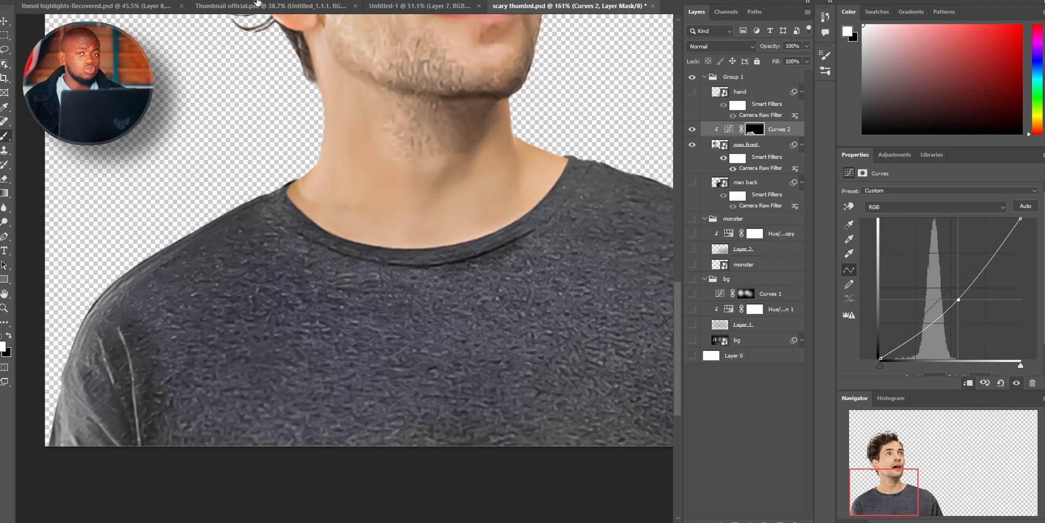
Paint Curves 2 shadows on the front man's neck, under his jaw and along the side of his face
drag(463, 143, 363, 211)
mouse_move(343, 201)
mouse_down()
mouse_move(376, 208)
mouse_move(333, 291)
mouse_up()
drag(359, 152, 359, 303)
mouse_move(229, 217)
mouse_down()
mouse_move(352, 301)
mouse_move(408, 264)
mouse_up()
key(bracketright)
key(bracketright)
key(bracketright)
key(bracketright)
key(bracketright)
key(bracketright)
drag(444, 168, 433, 240)
Darken the front man's hair by painting it on the Curves 2 mask
key(bracketright)
drag(193, 117, 201, 264)
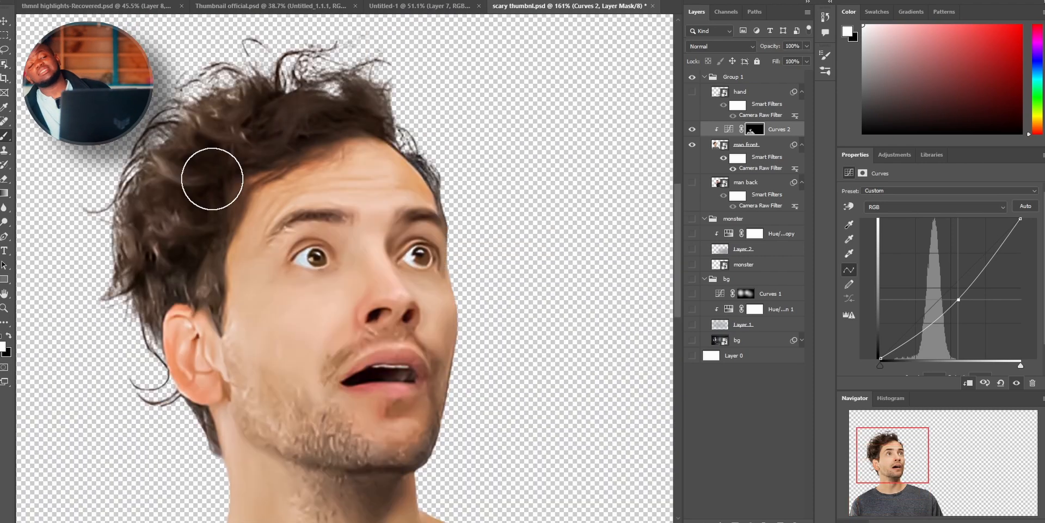
drag(213, 180, 158, 286)
drag(191, 285, 217, 96)
Shade beneath the front man's jaw with a larger brush and pull the Curves 2 midtones lower
key(bracketright)
key(bracketright)
key(bracketright)
key(bracketright)
mouse_move(243, 243)
mouse_down()
mouse_move(343, 243)
mouse_move(330, 278)
mouse_up()
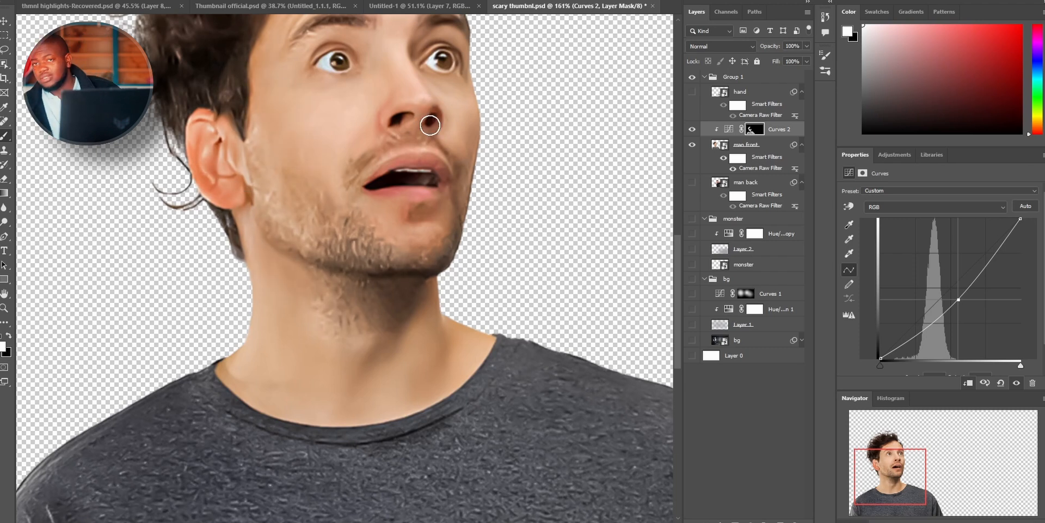
scroll(430, 125, down, 6)
drag(959, 300, 967, 309)
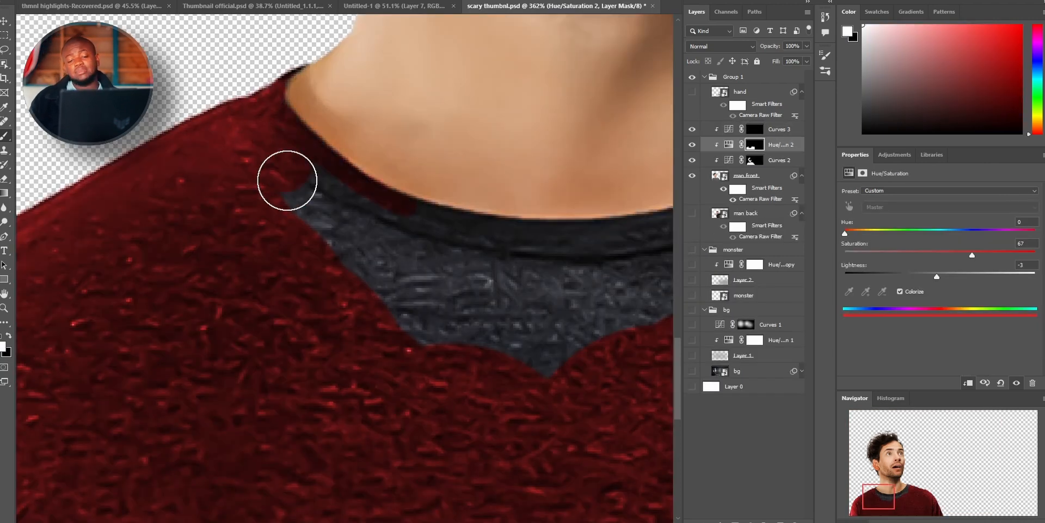
Paint the red Hue/Saturation colour over the remaining grey areas of the shirt's chest
drag(287, 181, 463, 321)
drag(490, 305, 169, 310)
mouse_move(180, 349)
mouse_down()
mouse_move(226, 252)
mouse_move(294, 303)
mouse_up()
drag(443, 314, 290, 371)
drag(483, 114, 191, 297)
Extend the red colour along the shirt's neckline up to the shoulder with a finer brush
key([)
key([)
key([)
key([)
drag(238, 269, 443, 67)
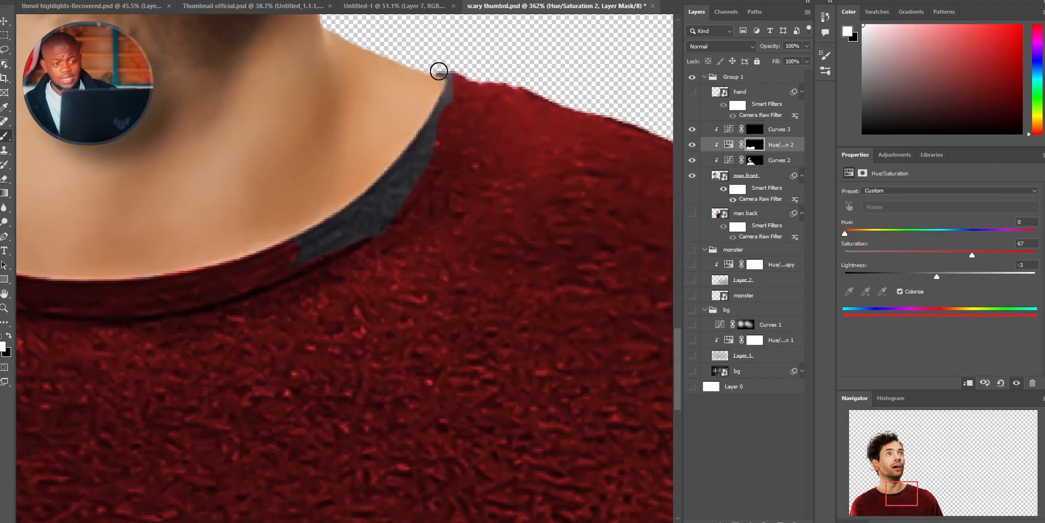
key(])
key(])
drag(399, 173, 418, 161)
Select the front man's whole shirt with the Object Selection tool
scroll(354, 167, down, 5)
scroll(363, 165, up, 5)
key(w)
scroll(479, 207, down, 1)
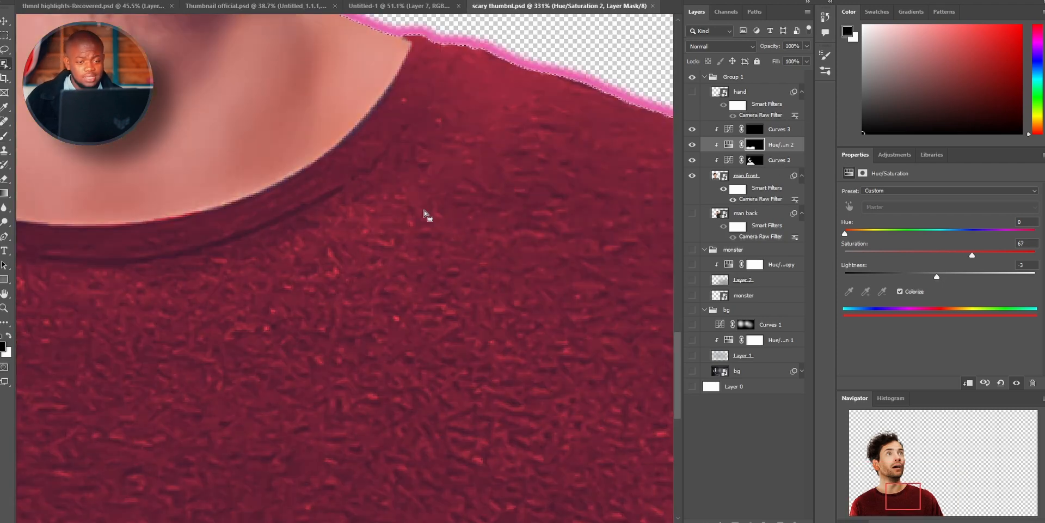
click(506, 185)
Brush the Hue/Saturation mask inside the shirt selection with a much larger brush, save the document, and undo the last stroke
scroll(487, 207, down, 5)
key(b)
scroll(425, 256, up, 3)
key(ctrl+s)
mouse_move(416, 234)
mouse_down()
mouse_move(501, 142)
mouse_move(363, 199)
mouse_up()
key(])
key(])
key(])
key(])
key(])
key(])
key(])
key(])
key(])
key(])
key(])
key(])
key(ctrl+z)
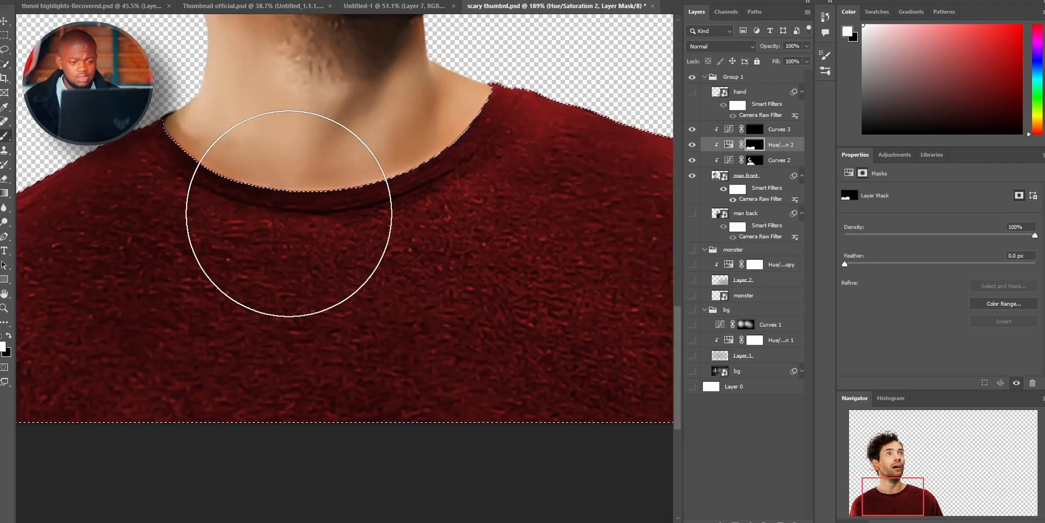
Clear the selection and rename the shirt's Hue/Saturation layer as shirt
key(ctrl+d)
scroll(290, 363, down, 5)
double_click(782, 144)
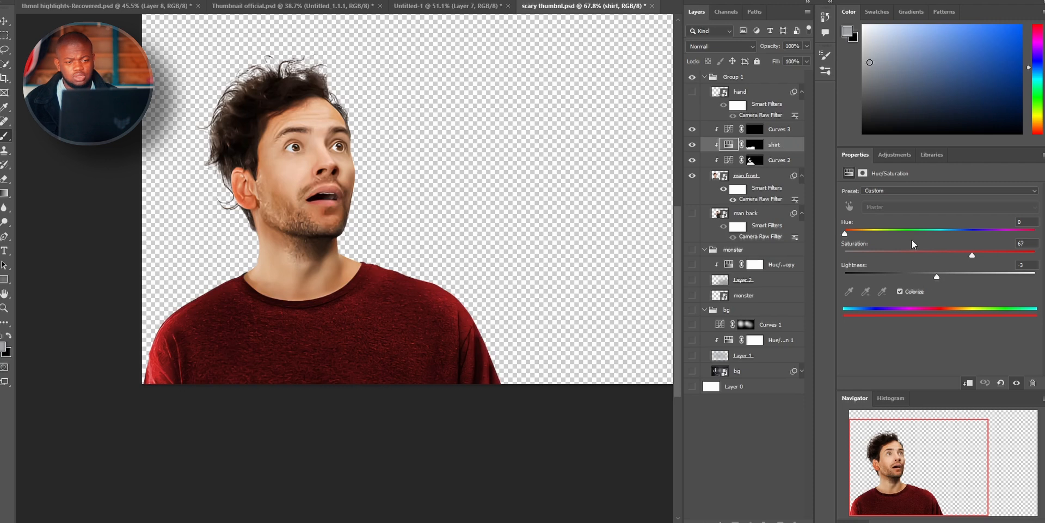
Set the shirt's saturation to 86 and lightness to +14, trying hue +201 before returning the hue to red
drag(845, 233, 950, 230)
drag(937, 276, 953, 277)
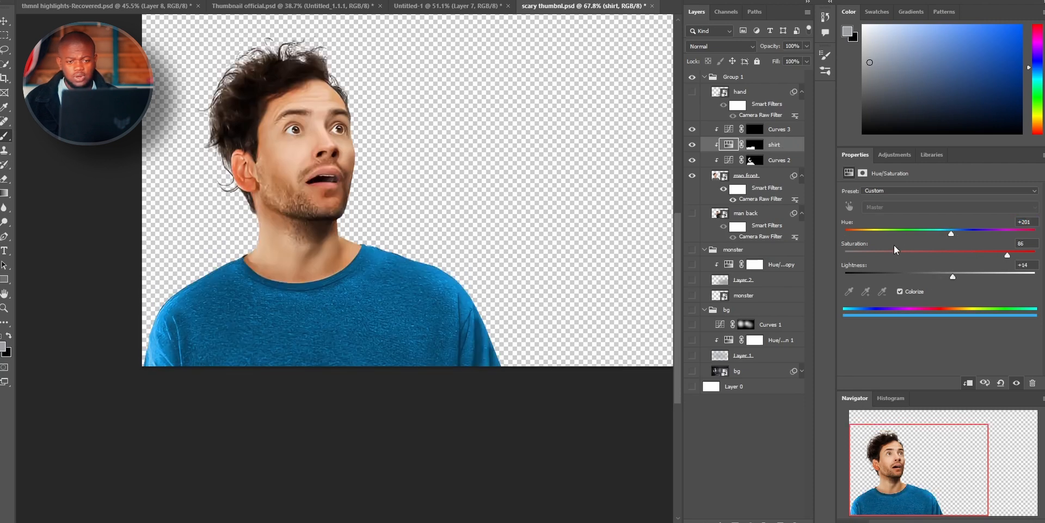
drag(949, 233, 833, 256)
drag(964, 236, 836, 236)
Paint a highlight on the front man's face through the Curves 3 mask
click(754, 129)
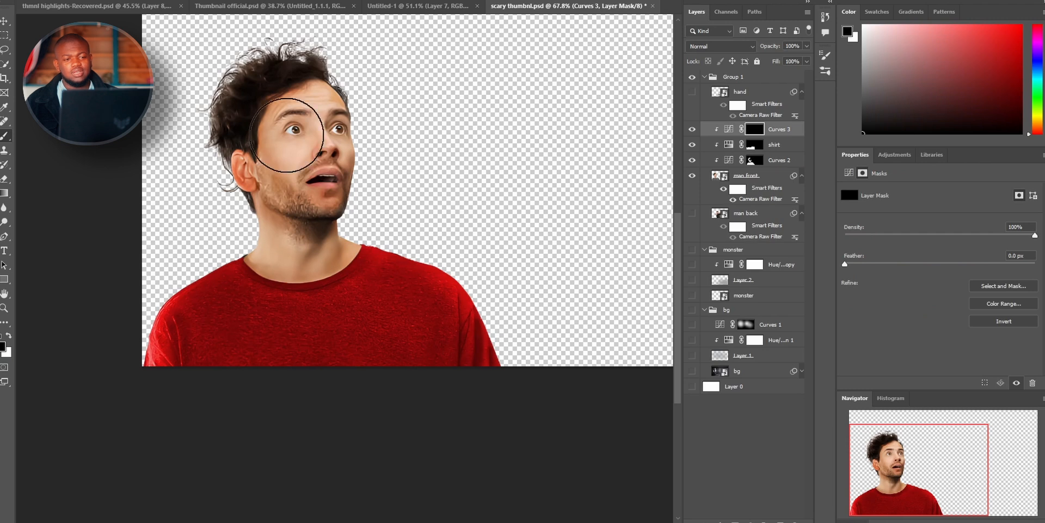
scroll(287, 142, up, 5)
key(x)
key(bracketleft)
key(bracketleft)
drag(303, 175, 277, 182)
Brush further Curves 3 highlights onto the front man's cheeks, undoing an unwanted dab and adjusting the brush size
scroll(408, 210, up, 2)
click(408, 209)
key(bracketleft)
key(bracketleft)
key(bracketleft)
key(bracketleft)
key(bracketleft)
key(bracketleft)
key(ctrl+z)
key(bracketright)
key(bracketright)
key(bracketright)
key(bracketright)
key(bracketright)
click(209, 288)
key(bracketleft)
drag(395, 259, 423, 220)
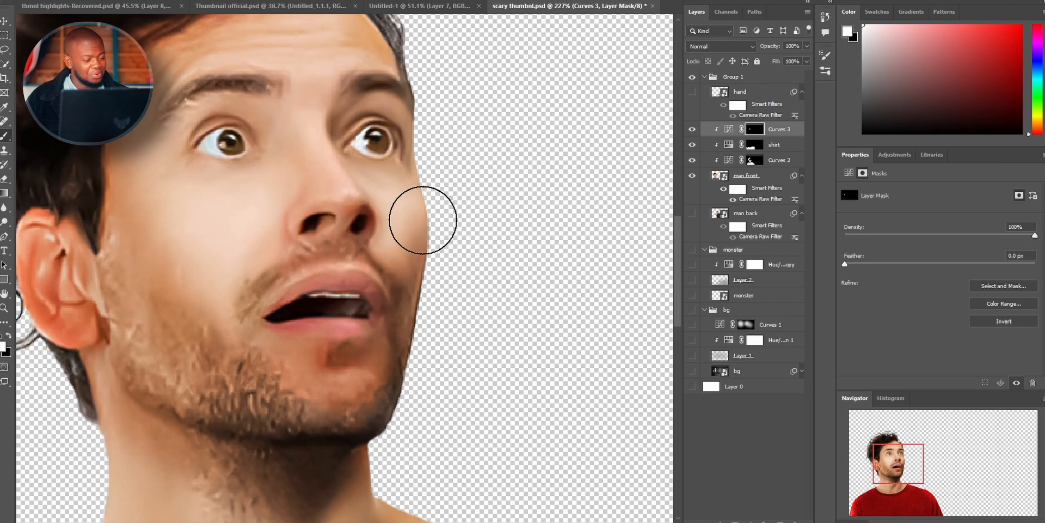
Paint the hand's shadow onto the front man's red shirt through an inverted hand shadow Curves mask
click(735, 161)
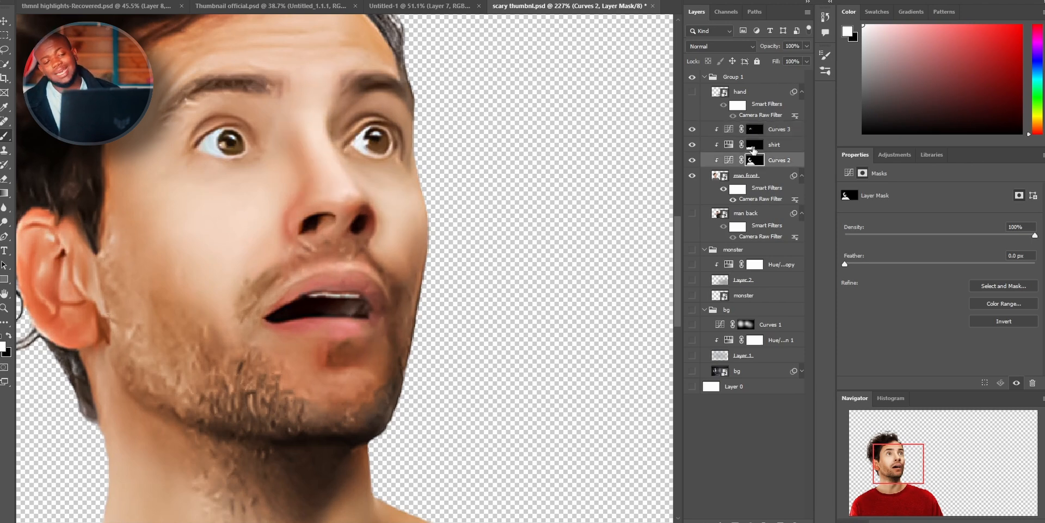
click(755, 130)
scroll(187, 205, down, 8)
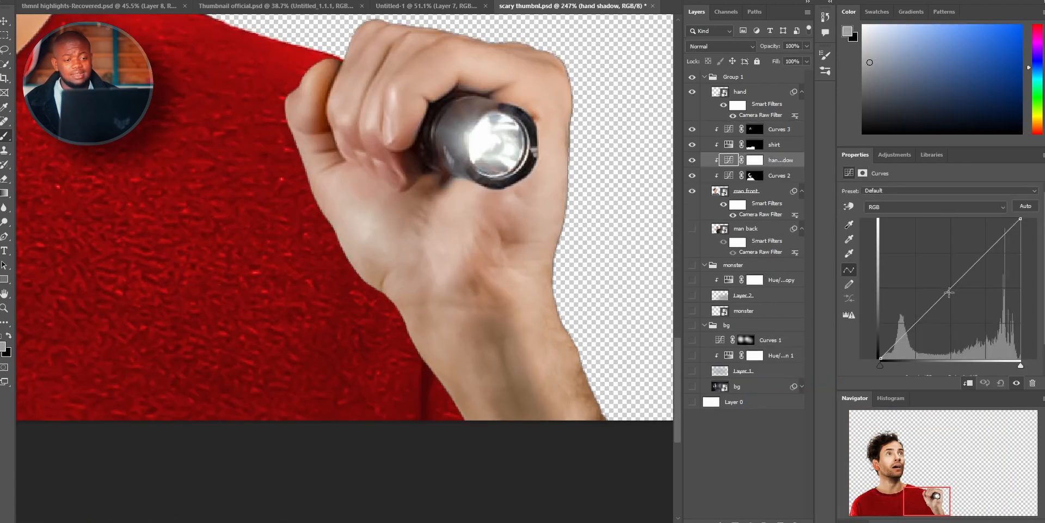
key(ctrl+i)
key(x)
scroll(308, 164, down, 3)
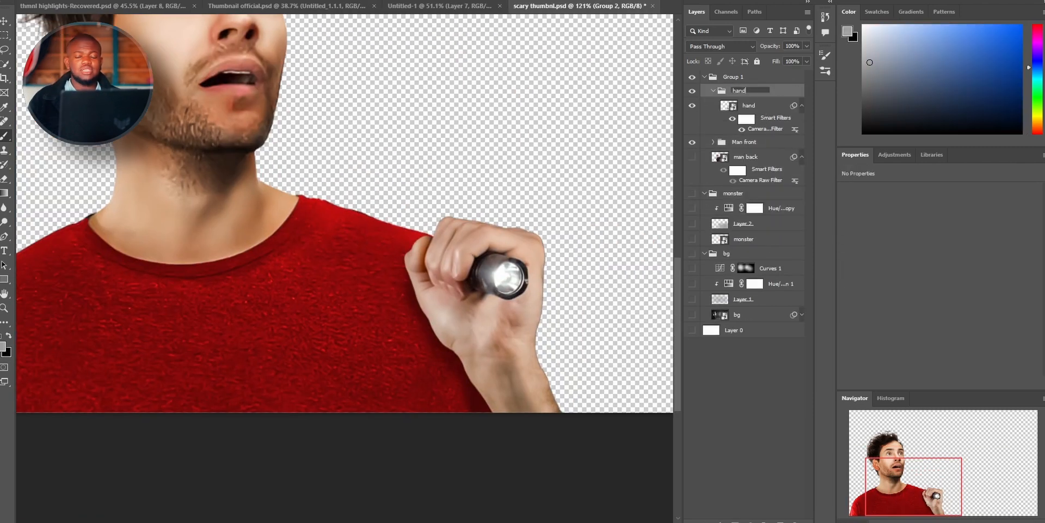
Add a Curves adjustment with a raised red channel above the hand layer and clip it to the hand
click(766, 519)
click(789, 397)
click(947, 207)
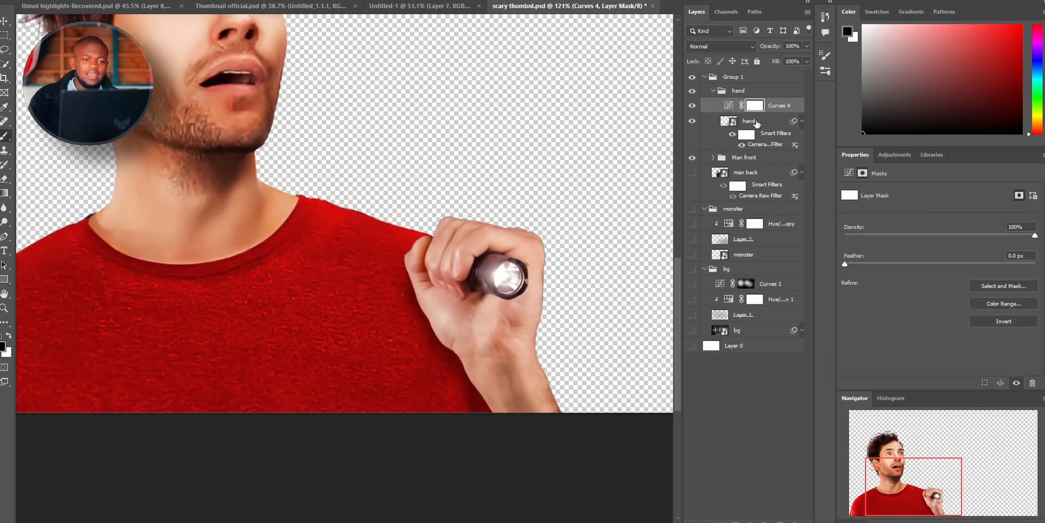
scroll(392, 263, up, 3)
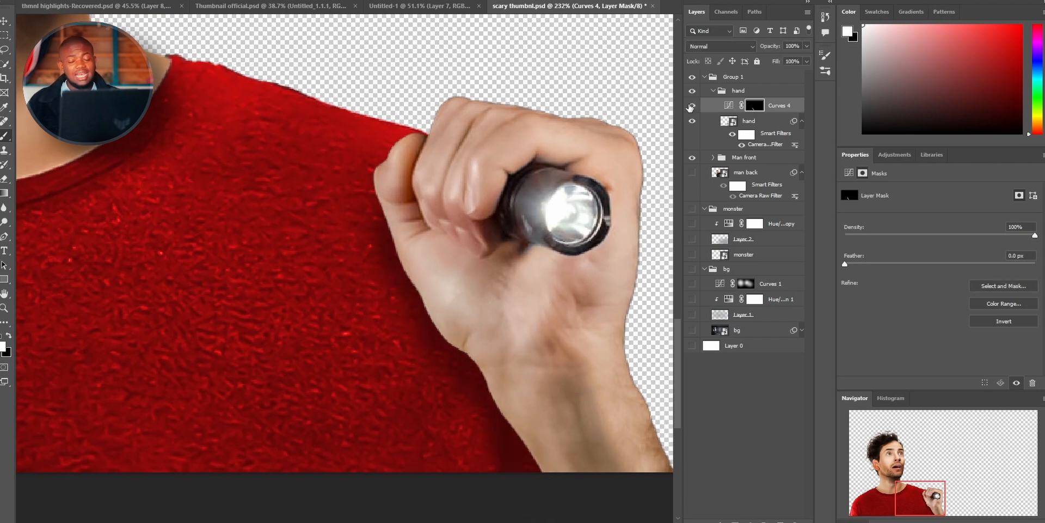
alt+click(721, 113)
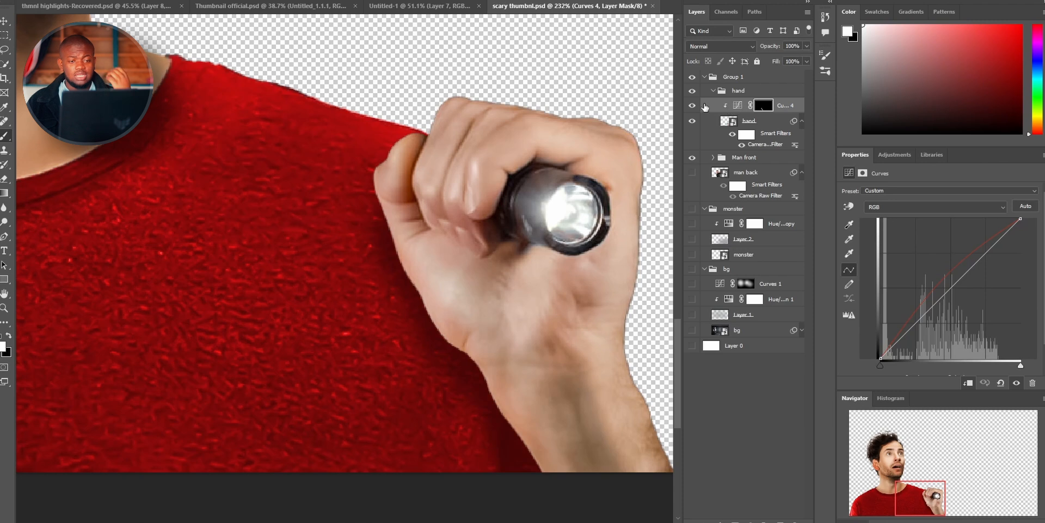
Add a darkening Curves adjustment clipped to the hand and invert its mask to black
click(751, 520)
click(782, 388)
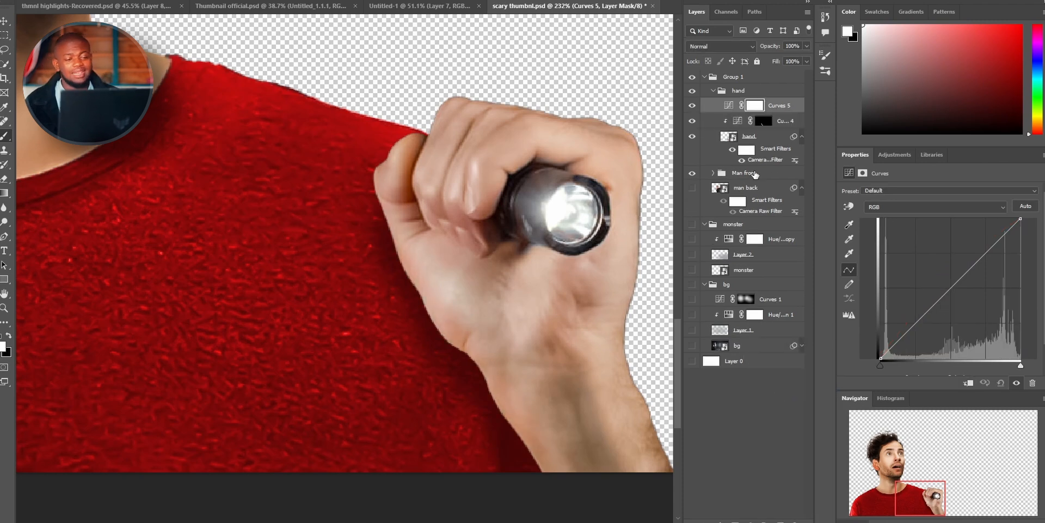
drag(965, 274, 965, 299)
key(ctrl+i)
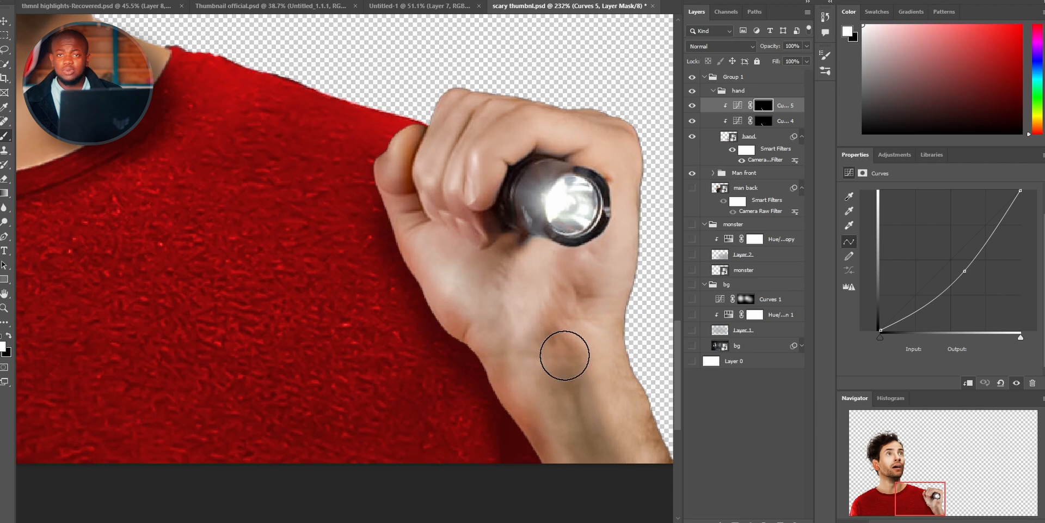
Paint shadows on the wrist and on the fingers beside the flashlight through the Curves 5 mask
drag(511, 401, 590, 375)
drag(486, 192, 522, 163)
scroll(509, 284, down, 3)
Paint highlights on the palm and fingers in white through the Curves 6 mask
key(x)
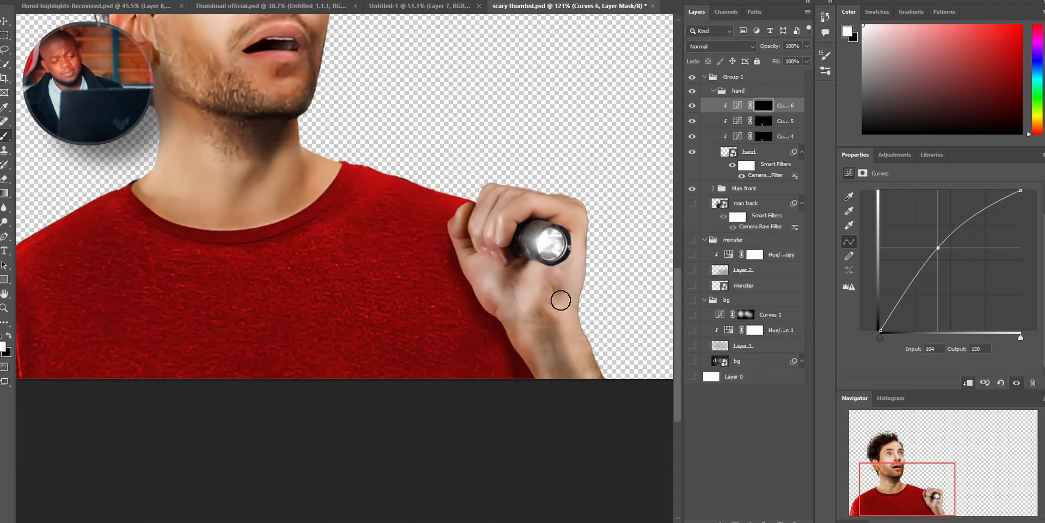
drag(561, 299, 502, 206)
scroll(502, 205, down, 2)
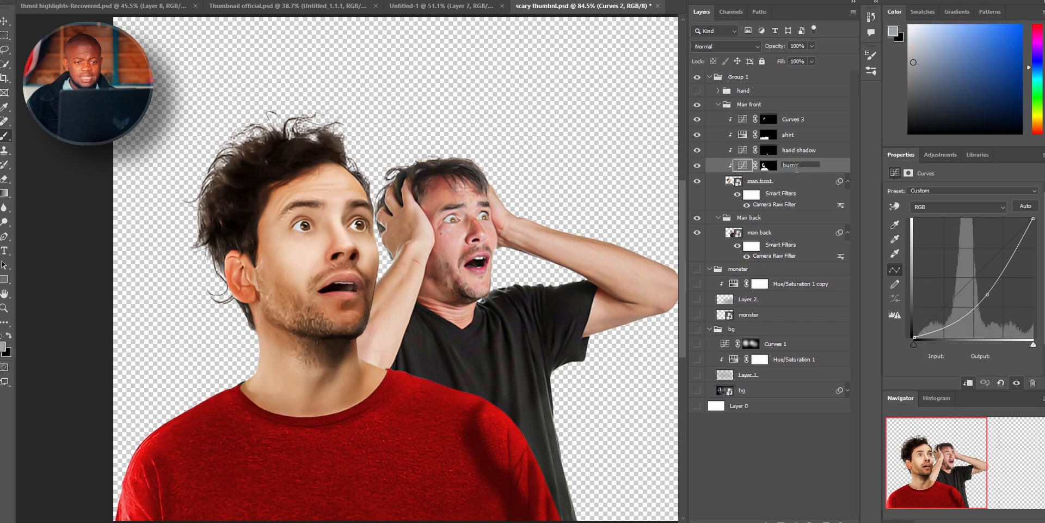
Paint shadows over the back man's black shirt and sleeve through the burn layer's mask in the Man back group
click(715, 118)
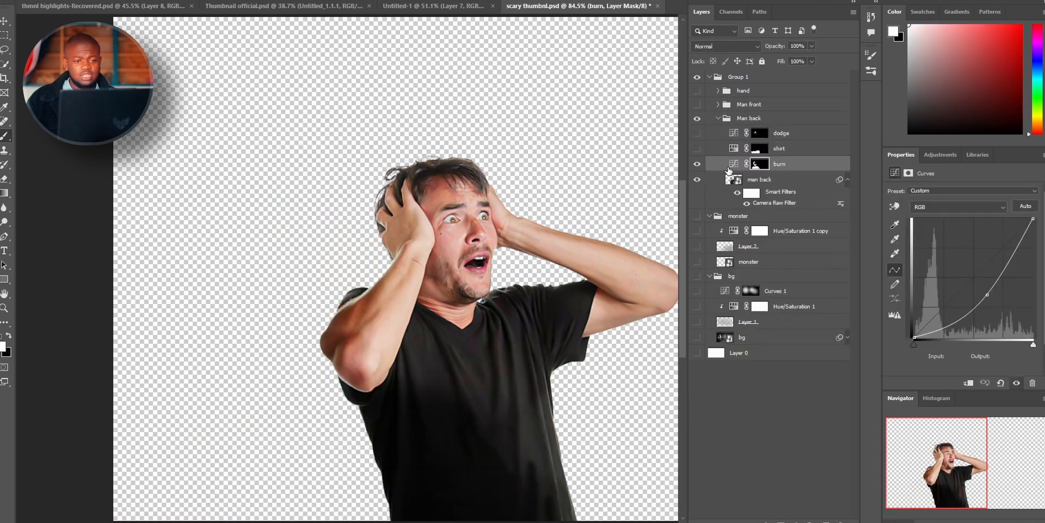
click(768, 164)
scroll(342, 289, up, 2)
mouse_move(452, 228)
mouse_down()
mouse_move(506, 233)
mouse_move(563, 119)
mouse_up()
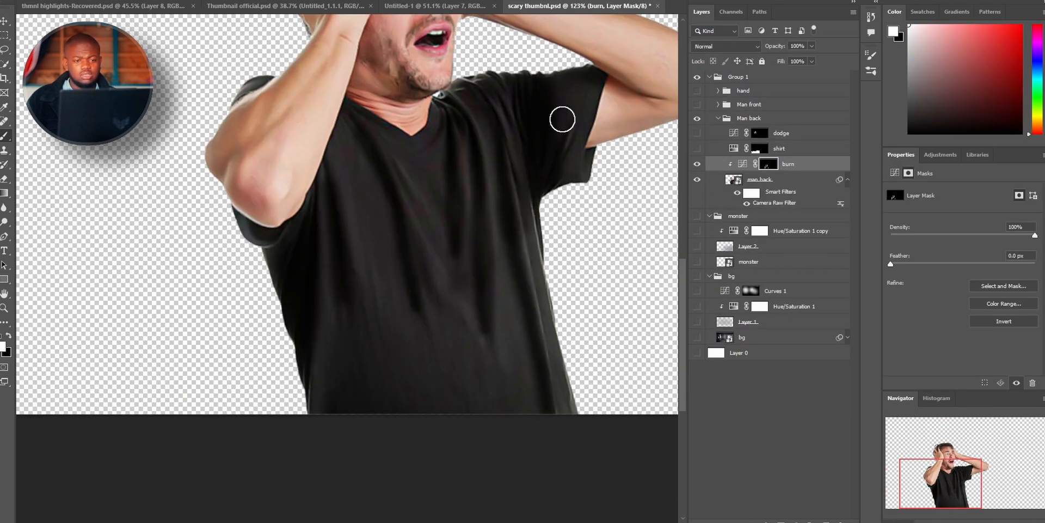
mouse_move(338, 381)
mouse_down()
mouse_move(362, 187)
mouse_move(545, 305)
mouse_up()
scroll(544, 305, up, 2)
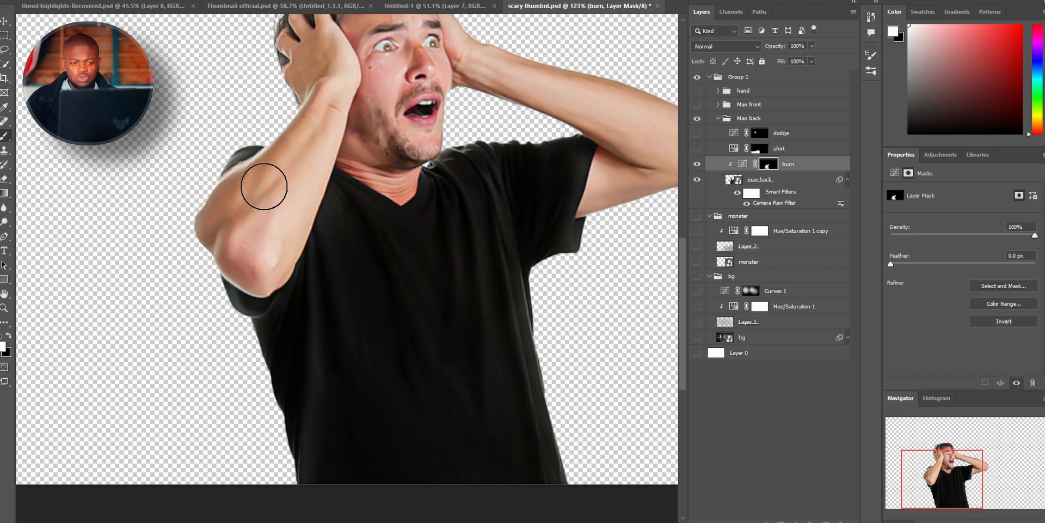
Burn shadows along the back man's arms, jaw and hand
drag(214, 229, 302, 85)
drag(476, 224, 383, 120)
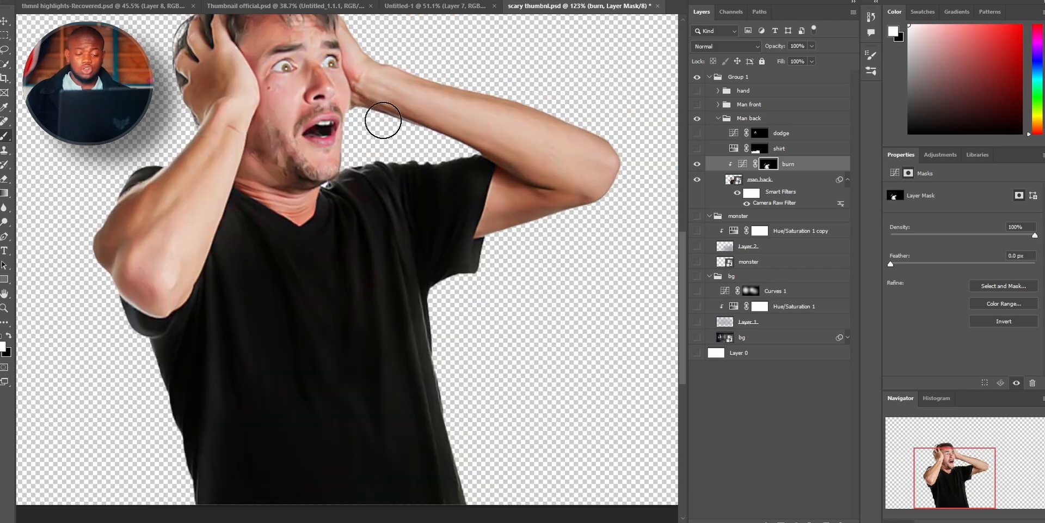
mouse_move(297, 175)
mouse_down()
mouse_move(256, 153)
mouse_move(318, 122)
mouse_up()
drag(216, 20, 242, 105)
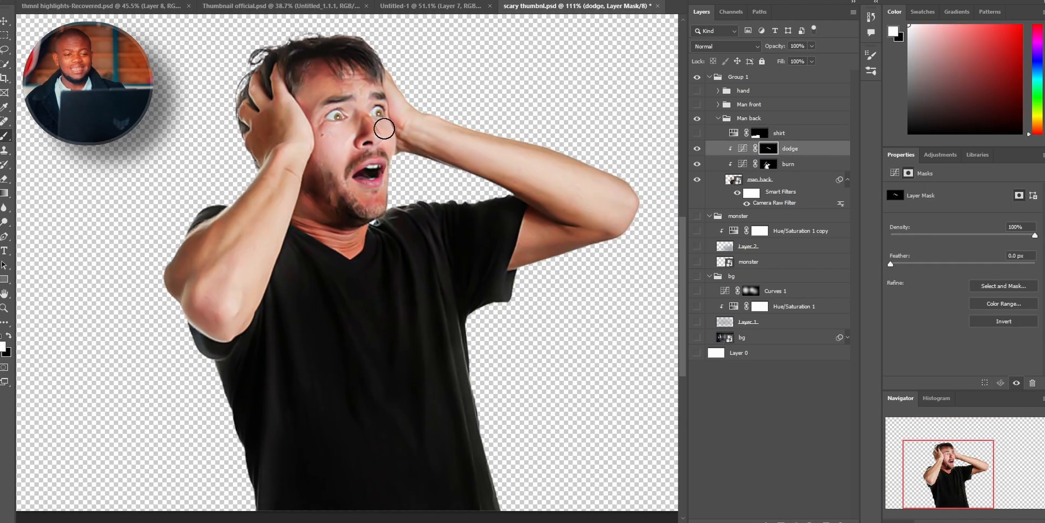
Brighten the back man's eyes through the dodge layer's mask
scroll(384, 128, up, 3)
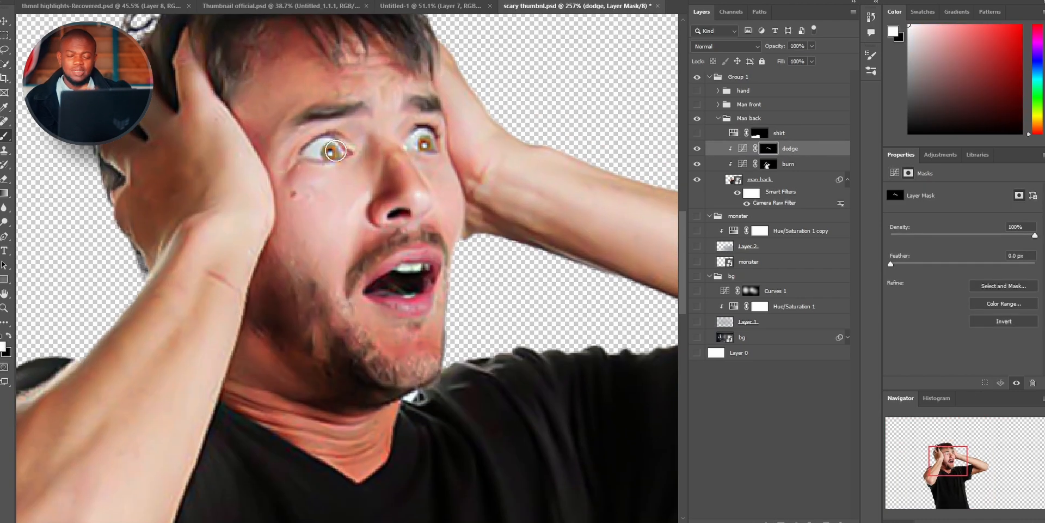
scroll(327, 164, down, 2)
scroll(233, 261, down, 3)
Show the shirt layer, colour the back man's selected shirt red with lightness +24, and place that layer below burn
click(697, 133)
click(774, 131)
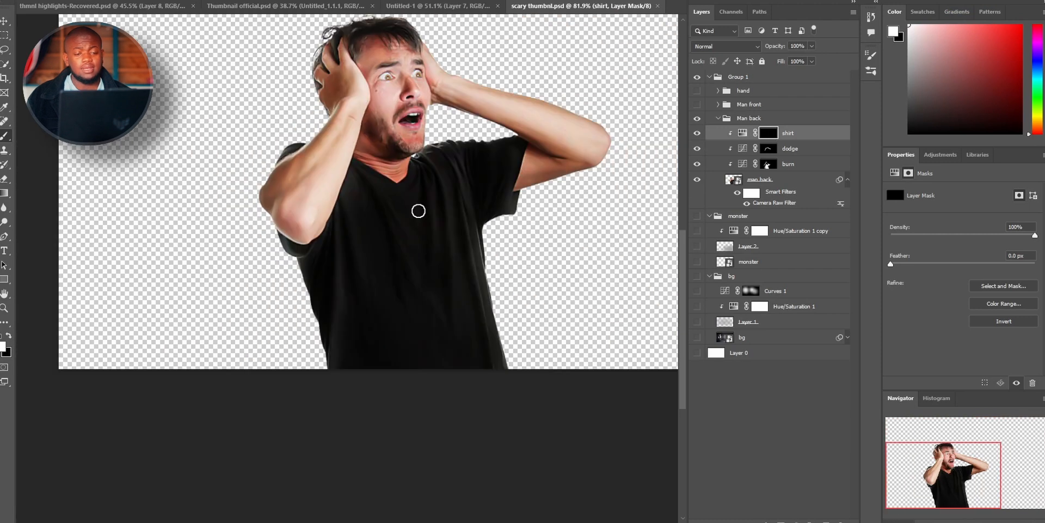
scroll(418, 211, up, 2)
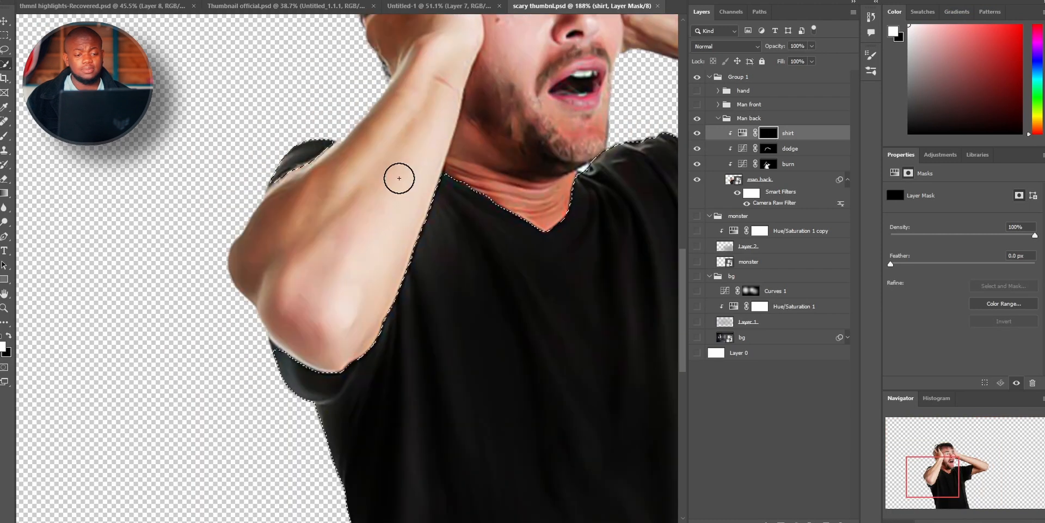
scroll(397, 175, down, 3)
drag(511, 333, 602, 369)
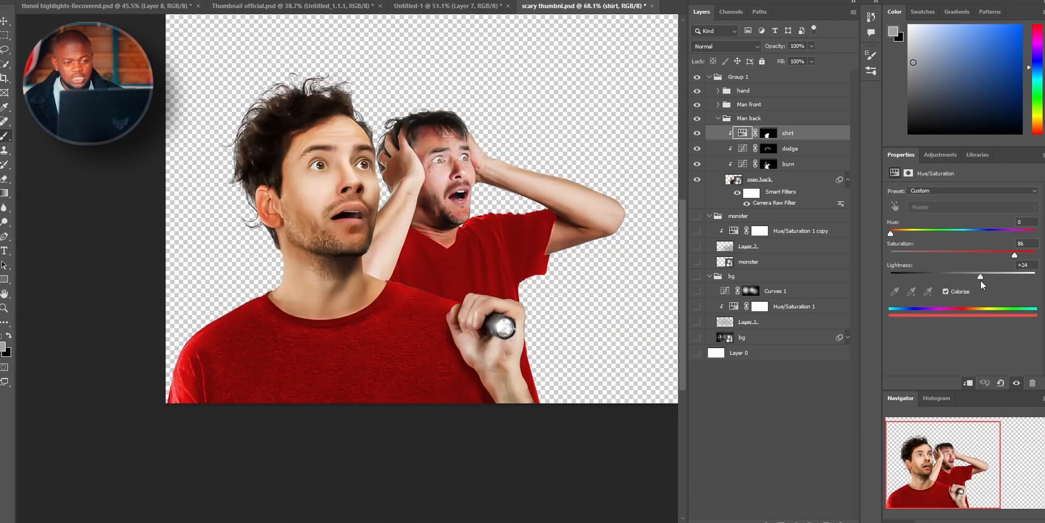
drag(997, 296, 883, 326)
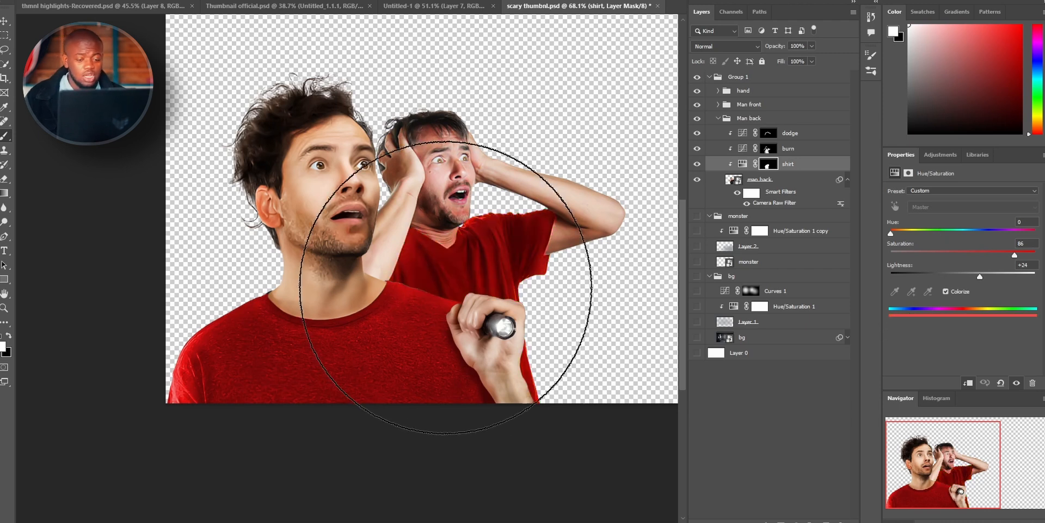
scroll(601, 348, down, 3)
Recolour the front man's shirt green with hue +118, and select the hand's Curves 4 mask
click(719, 105)
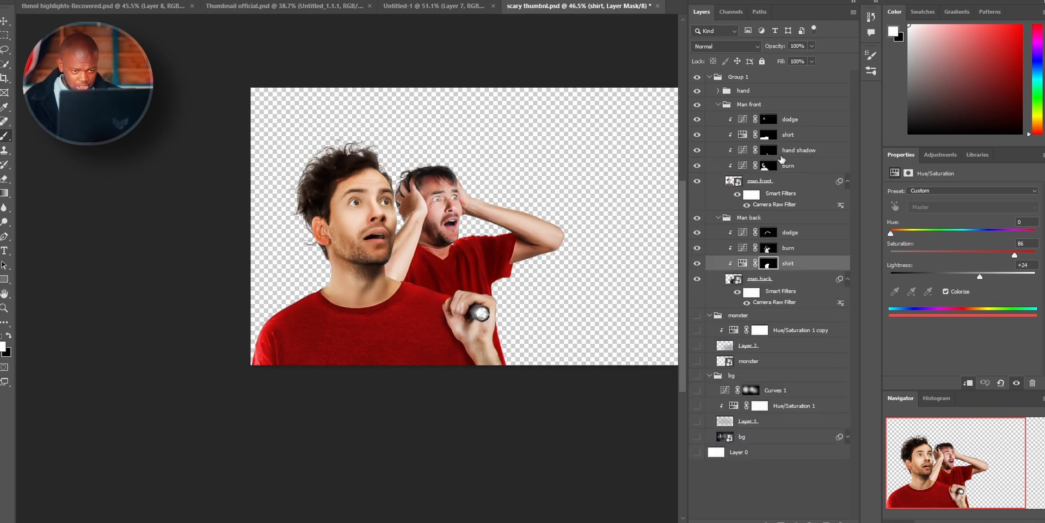
click(745, 168)
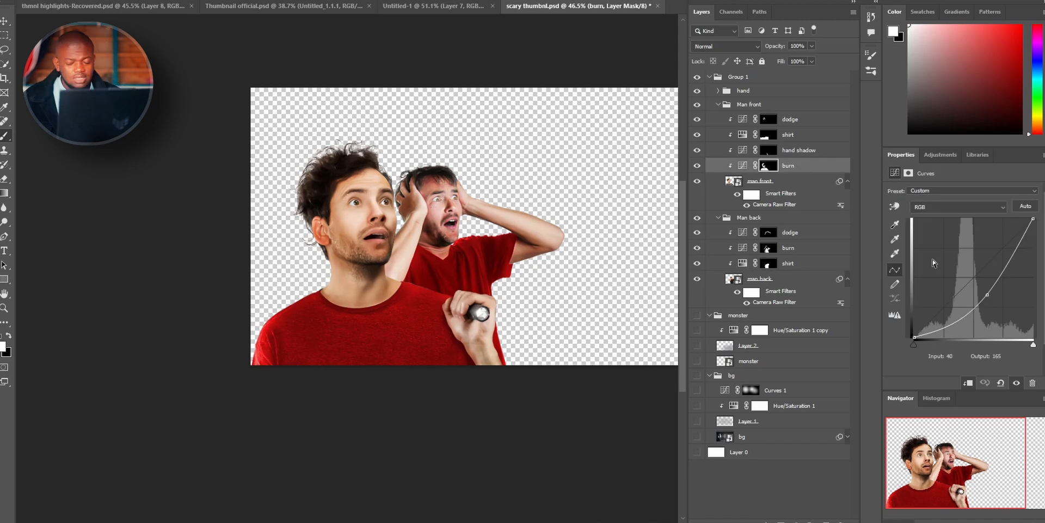
click(741, 135)
drag(897, 231, 957, 233)
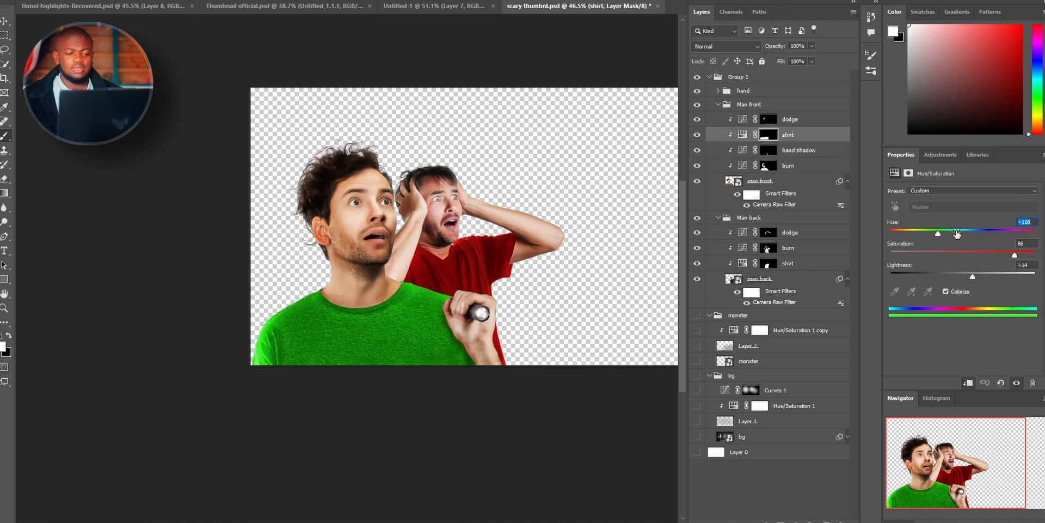
scroll(555, 306, down, 3)
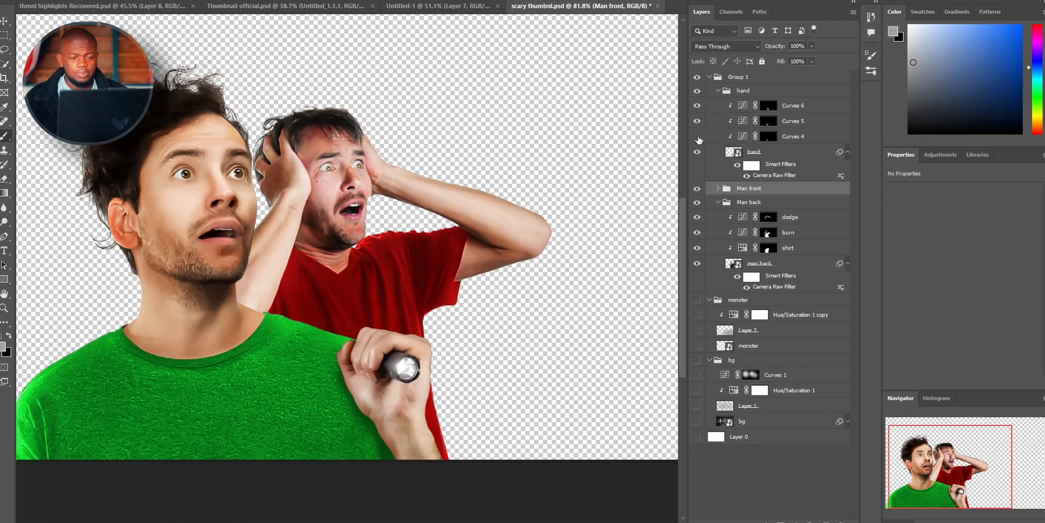
click(766, 137)
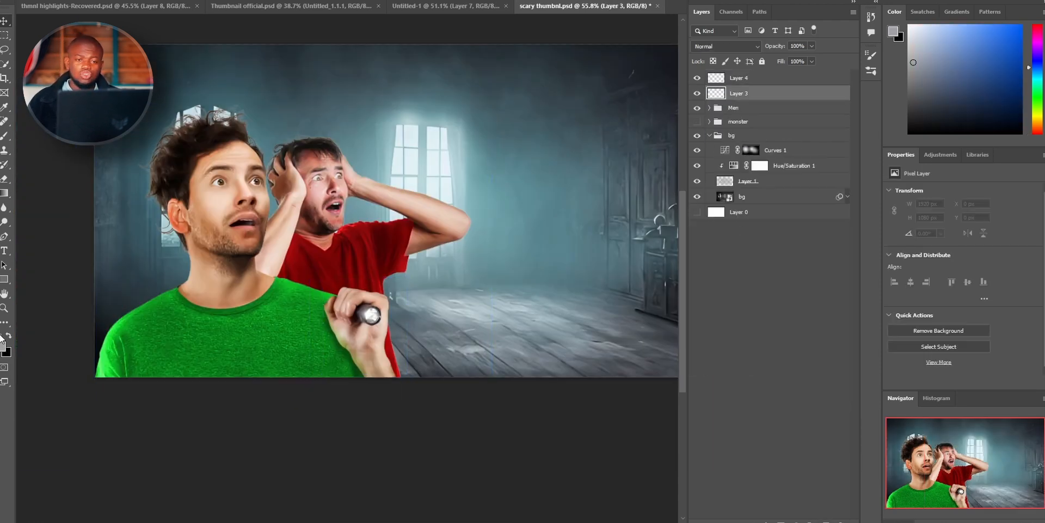
click(1, 336)
key(alt+BackSpace)
click(740, 81)
shift+click(742, 92)
key(ctrl+g)
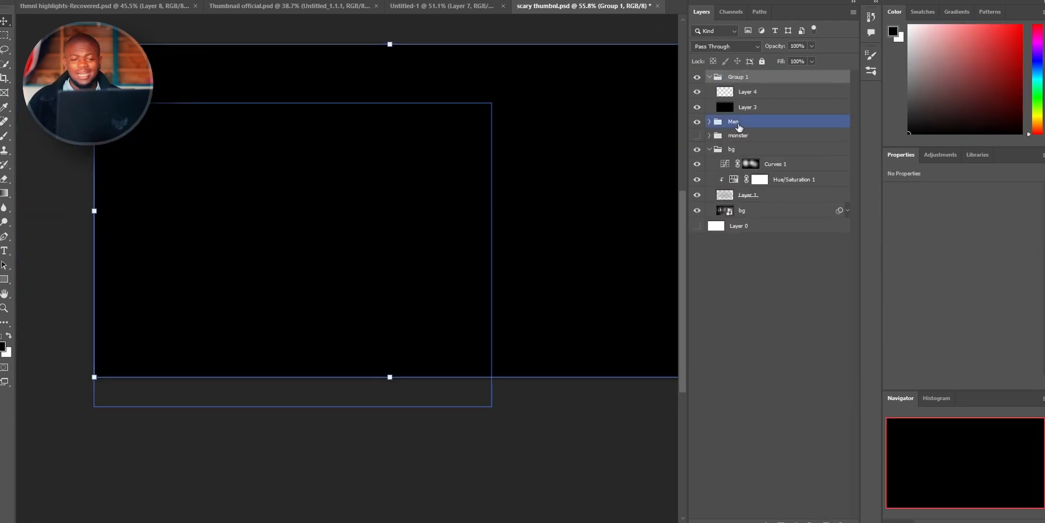
click(796, 521)
click(822, 497)
click(958, 226)
click(747, 93)
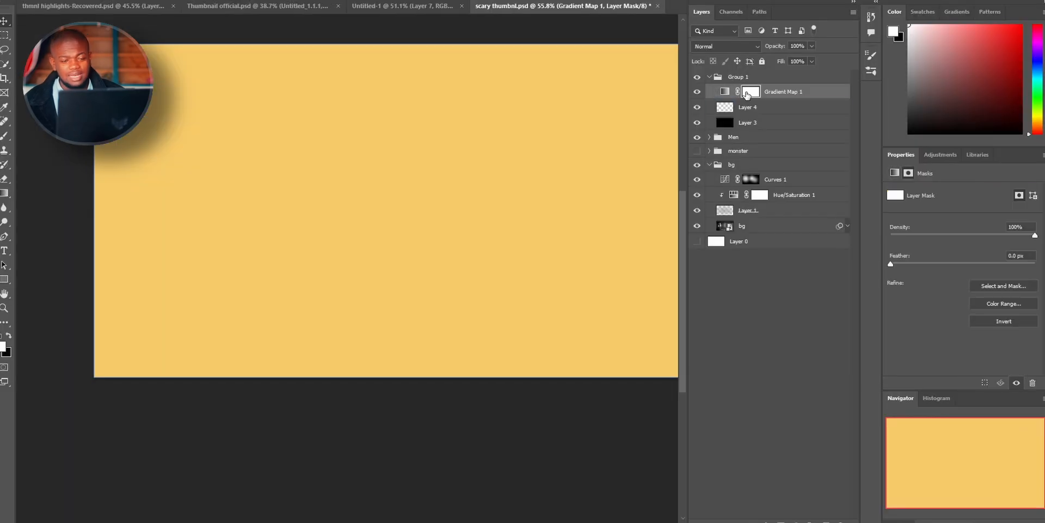
key(ctrl+i)
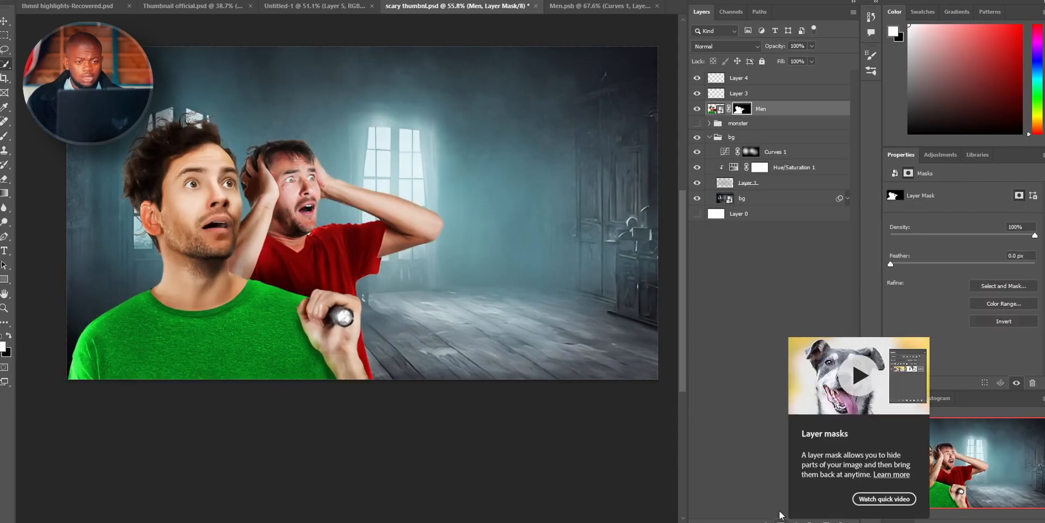
Disable the Men layer's mask and enable it again
right_click(741, 110)
click(807, 118)
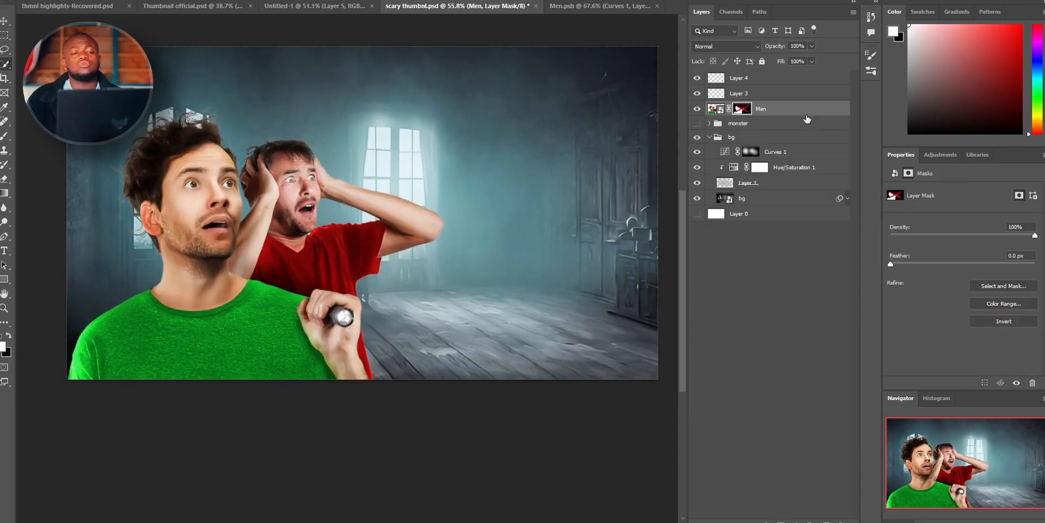
click(746, 111)
Group Layer 3 with Layer 4 and copy the Men layer's mask onto the group
click(745, 93)
shift+click(744, 82)
key(ctrl+g)
drag(742, 123, 745, 79)
Add a Gradient Map above Layer 4 running from black through blue 0096ff to white, with a blue stop at location 65
click(748, 93)
click(810, 520)
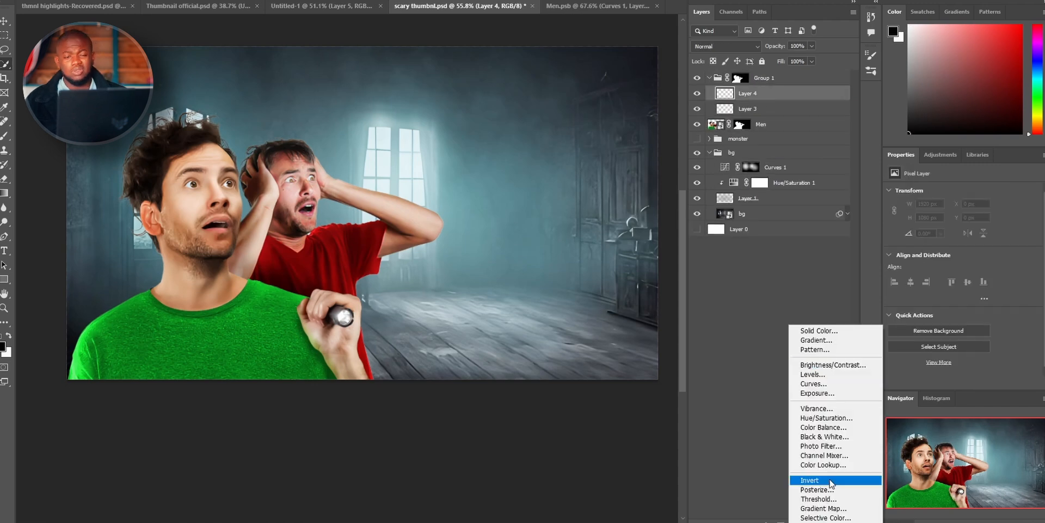
click(817, 510)
click(907, 196)
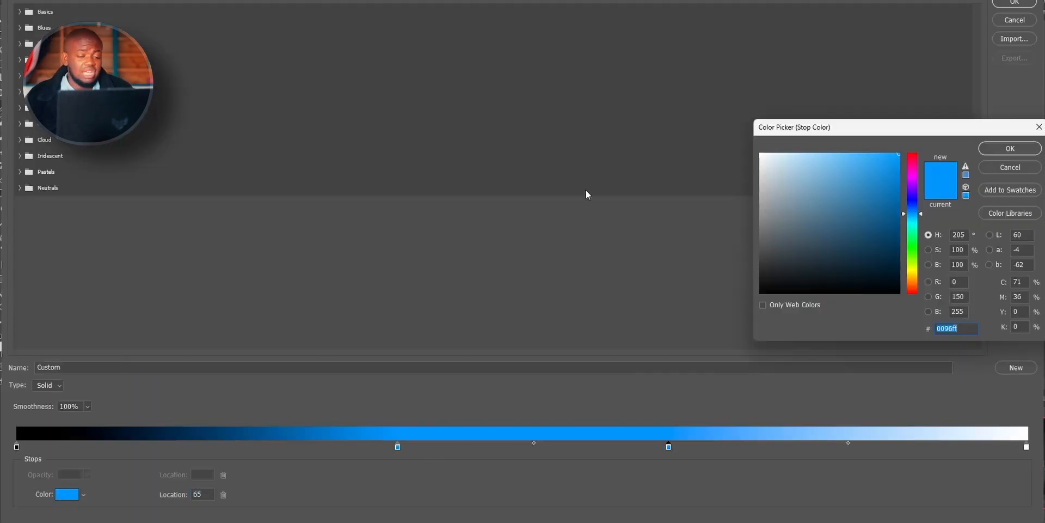
click(67, 494)
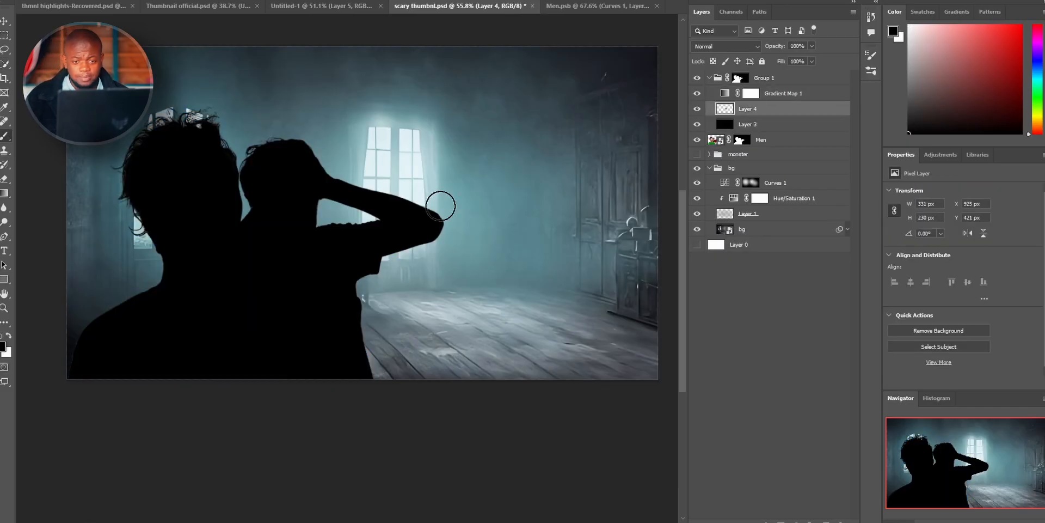
Select Group 1 and open its blend mode choices
click(774, 78)
click(726, 46)
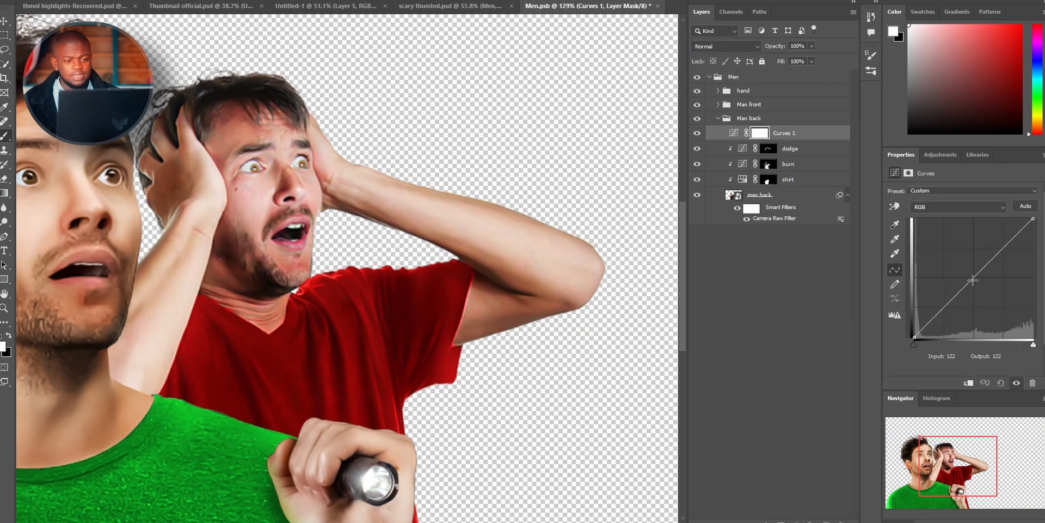
Lower the Curves 1 white point output to 191, clip the adjustment to the back man's layers and invert its mask
drag(1034, 218, 1035, 248)
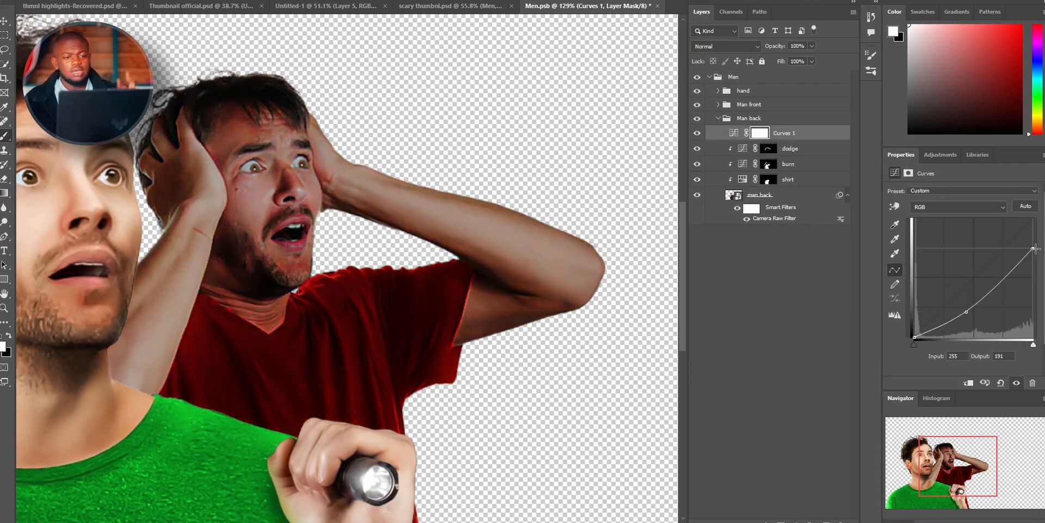
key(ctrl+alt+g)
key(ctrl+i)
Paint a shadow with a smaller brush on the back man's forearm beside the front man through the Curves 1 mask
key(bracketleft)
key(bracketleft)
key(bracketleft)
key(bracketleft)
key(bracketleft)
key(bracketleft)
key(bracketleft)
key(bracketleft)
drag(149, 241, 111, 388)
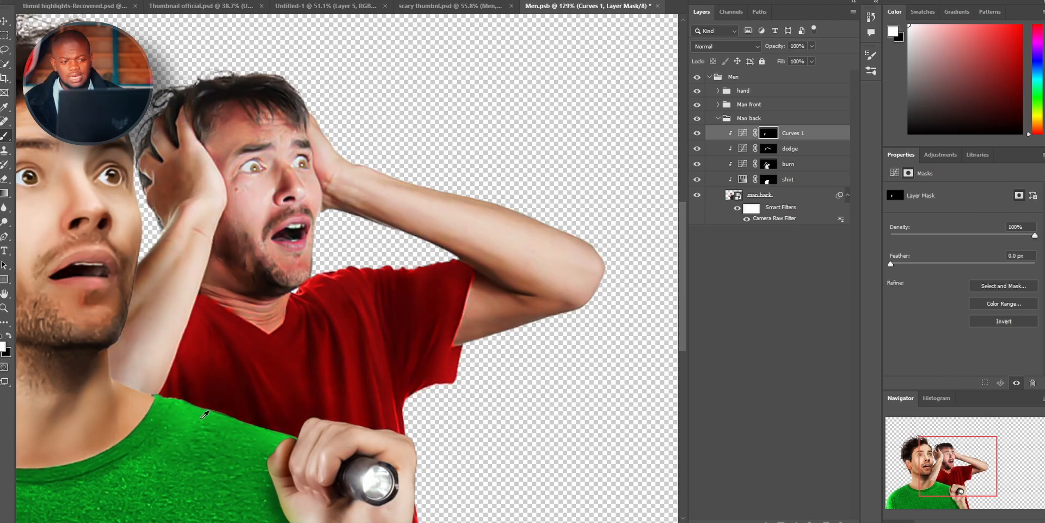
Compare the back man's forearm with and without the Curves 1 shadow
scroll(182, 389, down, 5)
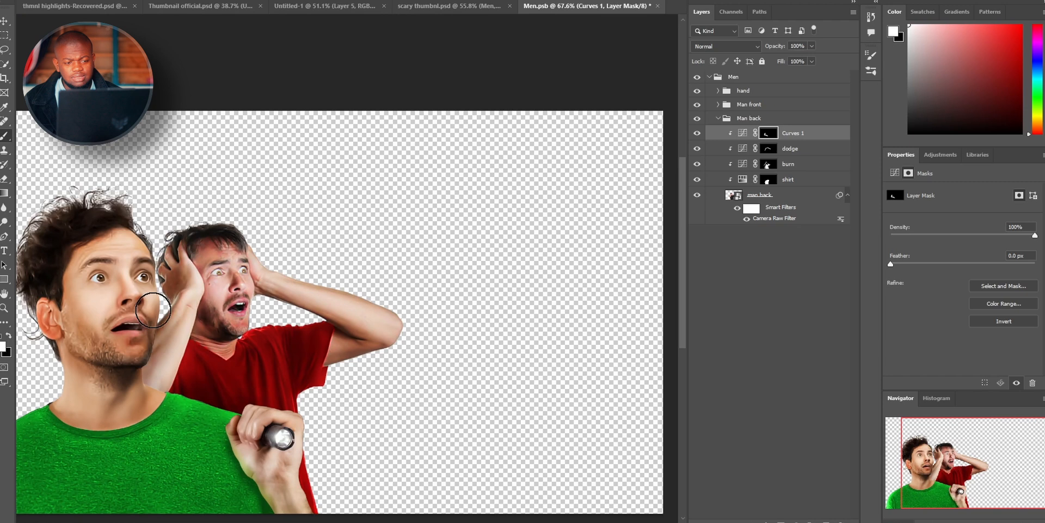
click(698, 133)
click(698, 133)
Paint a white rim light on Layer 4 along the outer edge of the back man's raised arm in the scary thumbnail document
drag(348, 218, 576, 319)
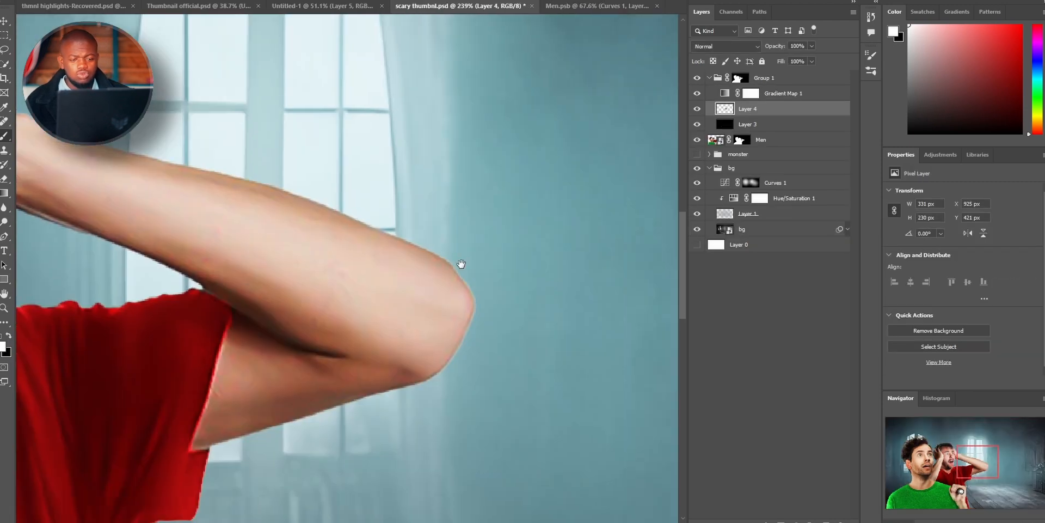
drag(353, 230, 498, 278)
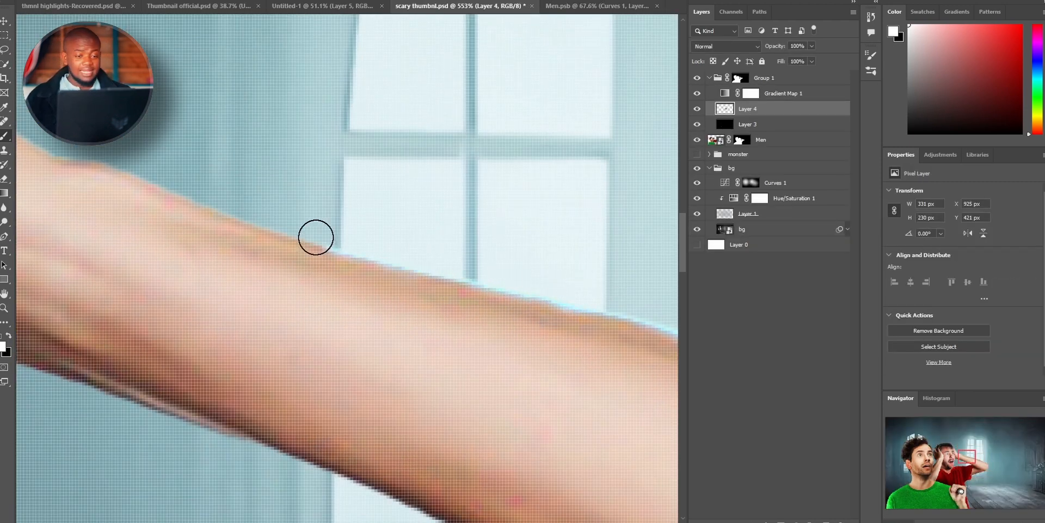
drag(316, 237, 582, 266)
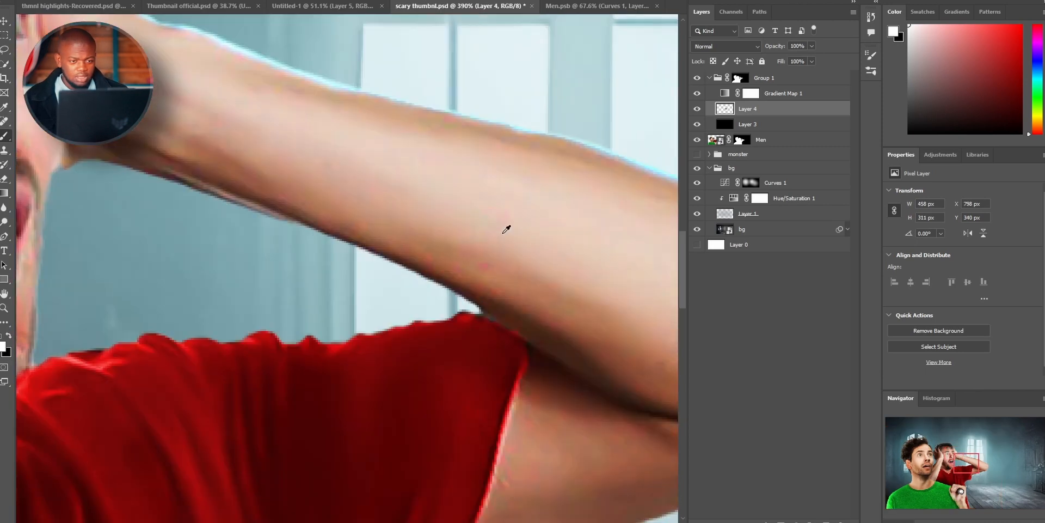
scroll(506, 229, down, 1)
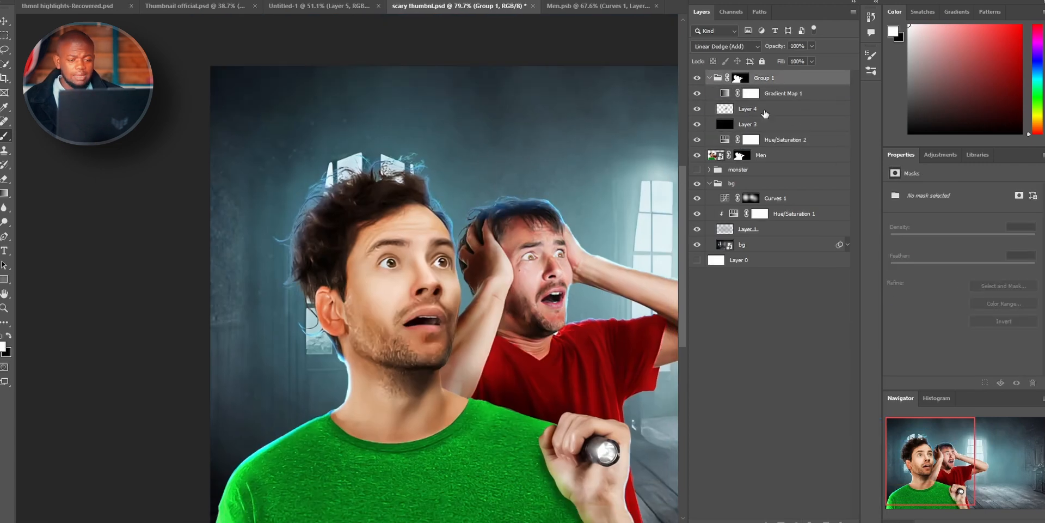
Try a colorized Hue/Saturation adjustment with saturation 100 above Gradient Map 1, painting it in around the front man through an inverted mask
click(962, 292)
drag(927, 254, 981, 254)
drag(791, 139, 792, 95)
drag(981, 255, 1035, 255)
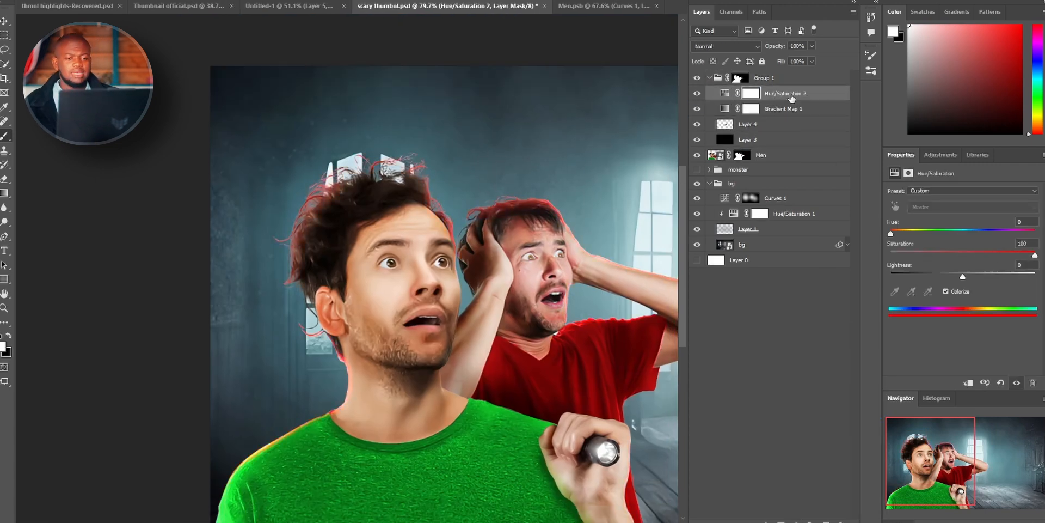
key(ctrl+i)
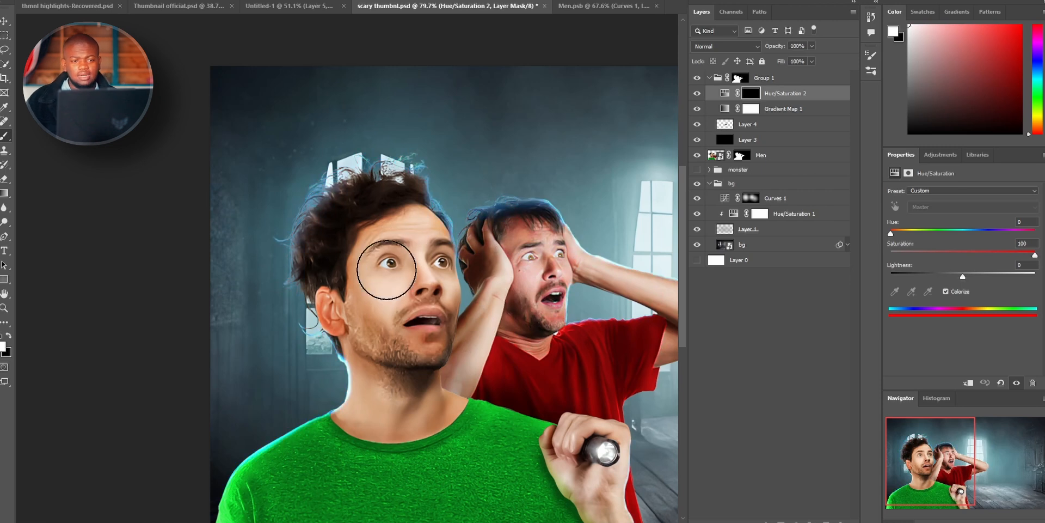
drag(395, 172, 467, 242)
alt+click(741, 85)
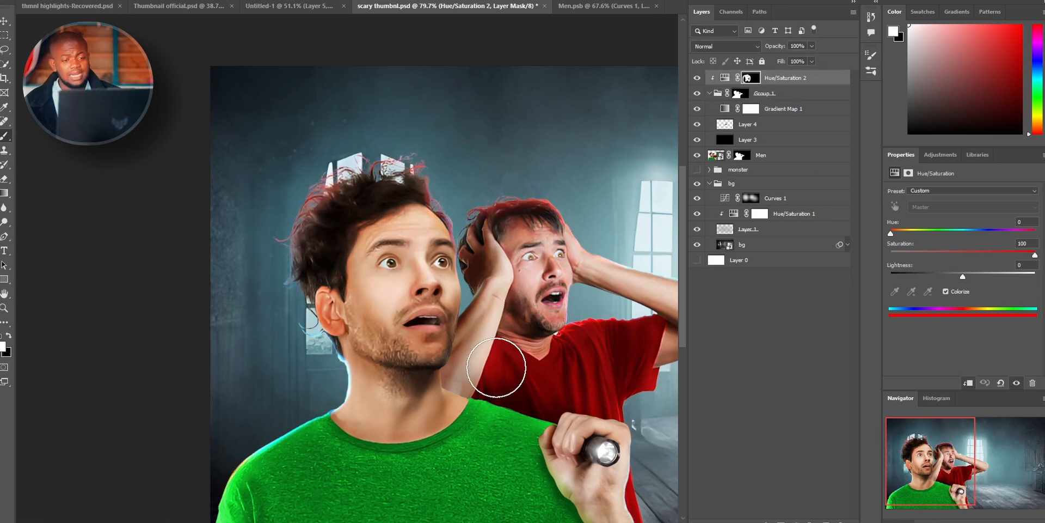
drag(784, 77, 774, 97)
key(Delete)
Add a Hue/Saturation adjustment clipped to the Men layer, colorized with hue 231 and saturation 54
click(770, 155)
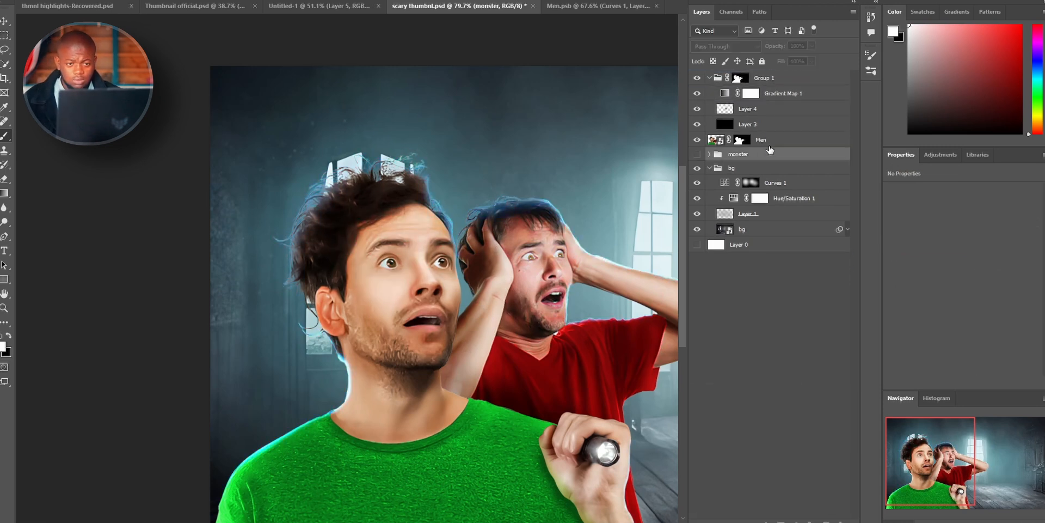
click(769, 141)
alt+click(761, 147)
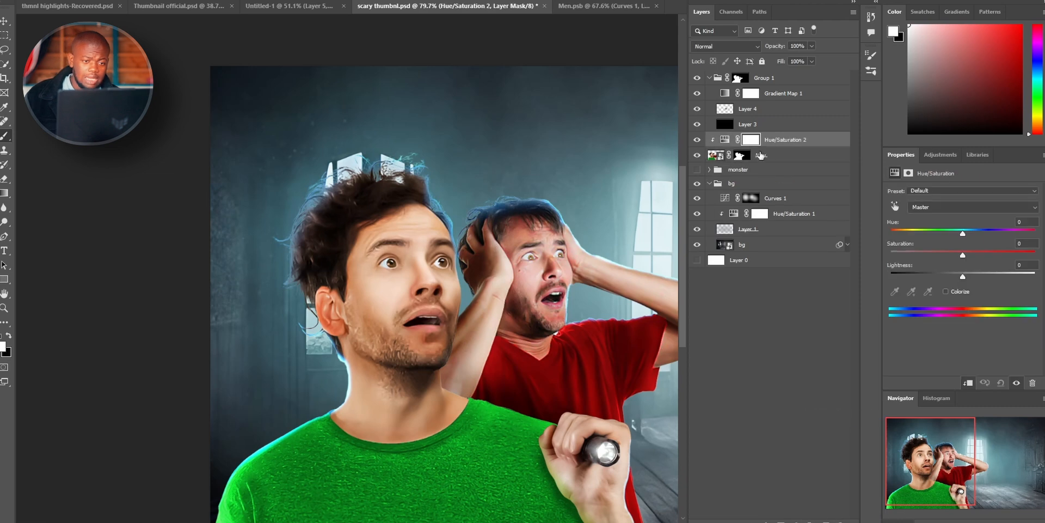
click(945, 292)
drag(927, 255, 977, 255)
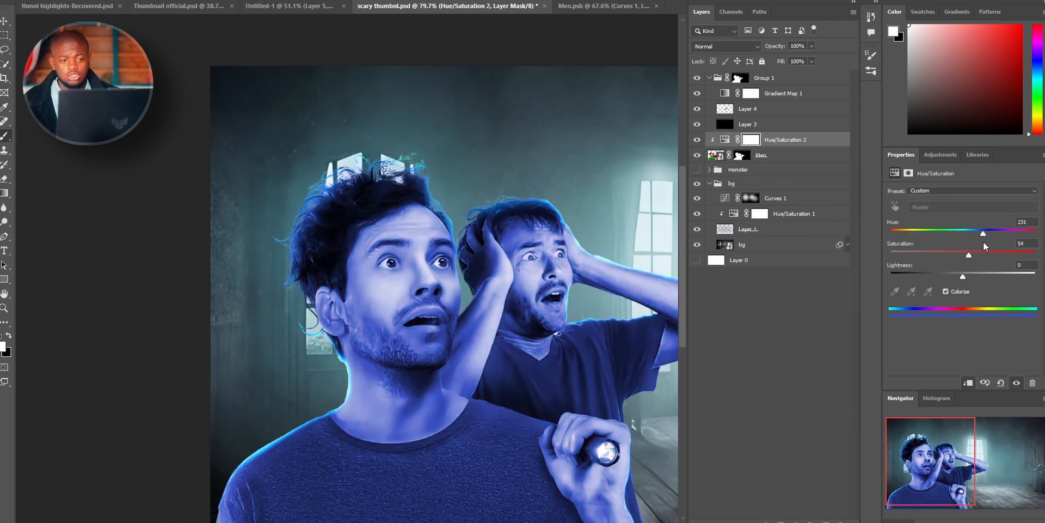
Limit Hue/Saturation 2 to brighter underlying tones with Blend If, set it to Linear Dodge (Add) and invert its mask
right_click(805, 140)
click(833, 145)
drag(689, 274, 744, 274)
key(Return)
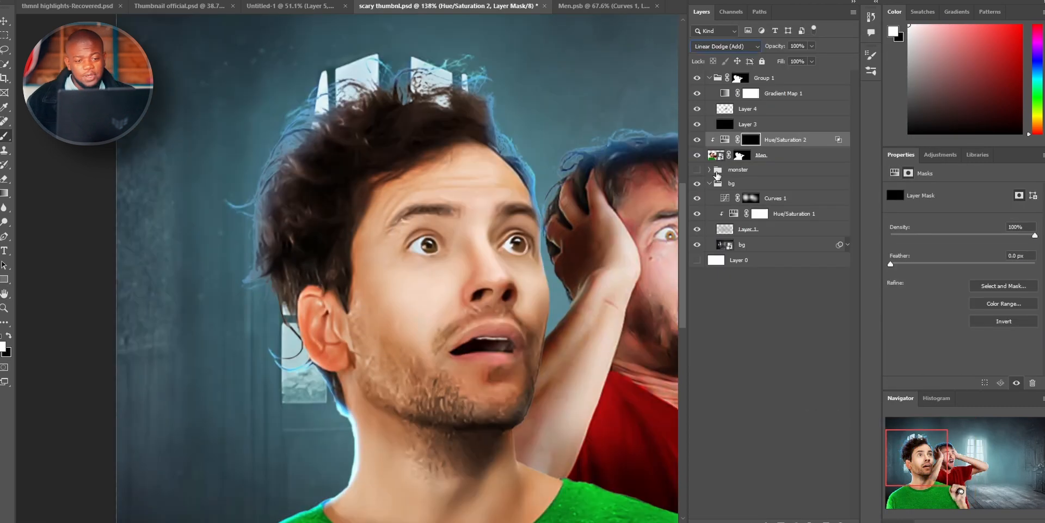
Try painting the colorized light onto the front man's ear and cheek with a smaller brush and Screen blending
mouse_move(345, 80)
mouse_down()
mouse_move(326, 373)
mouse_move(330, 338)
mouse_move(420, 395)
mouse_up()
key(bracketleft)
key(bracketleft)
key(bracketleft)
key(bracketleft)
key(bracketleft)
click(726, 46)
click(719, 137)
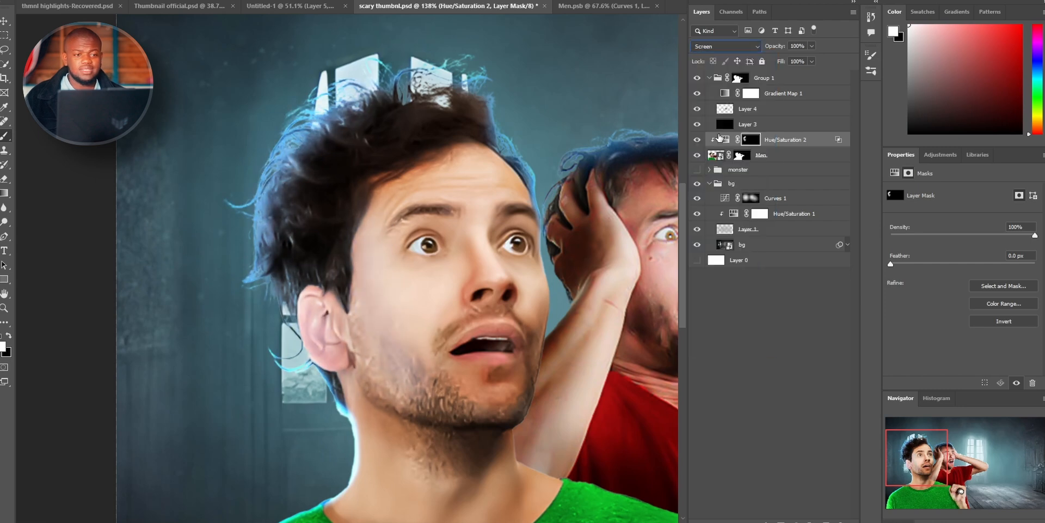
drag(722, 139, 841, 520)
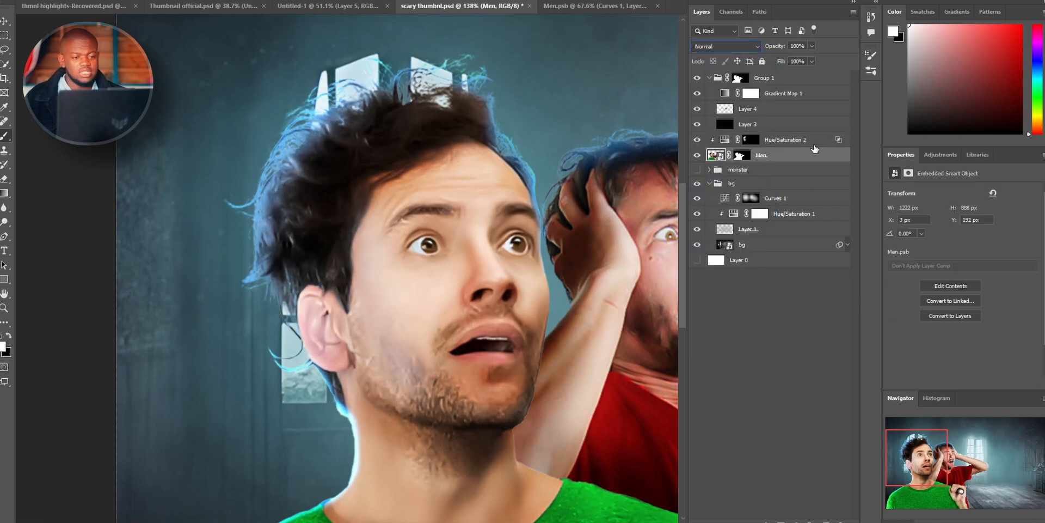
Add a blue solid Color Fill layer above Men, set its blend mode to Color and invert its mask
click(796, 520)
click(847, 338)
click(1010, 144)
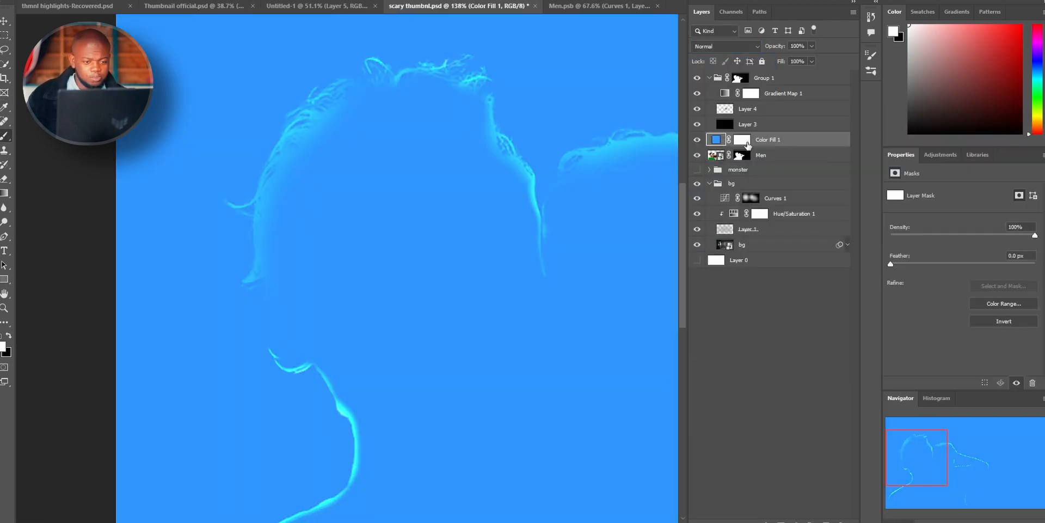
click(726, 46)
click(701, 339)
key(ctrl+i)
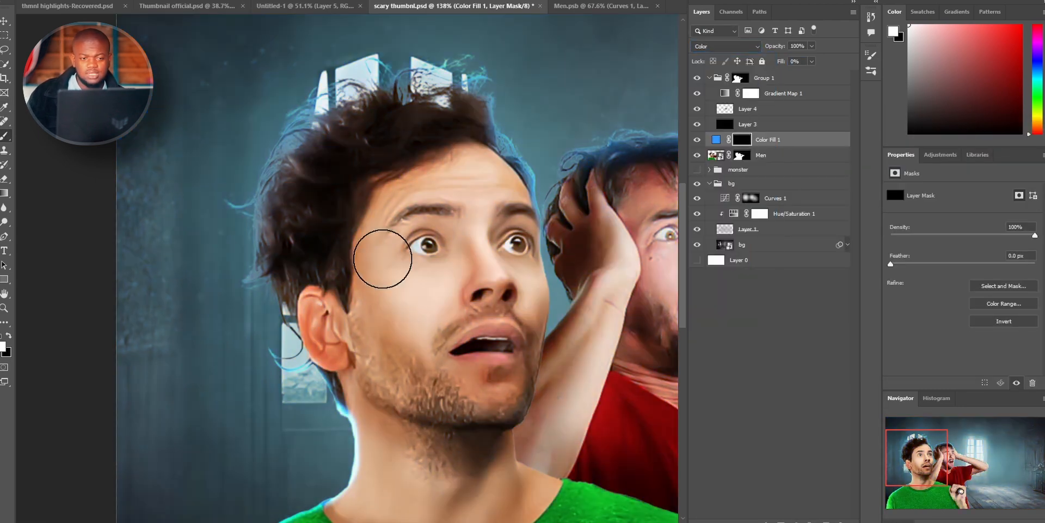
Try painting the blue fill onto the front man's cheek and limiting it to brighter underlying tones with Blend If
drag(376, 275, 395, 342)
scroll(395, 342, down, 5)
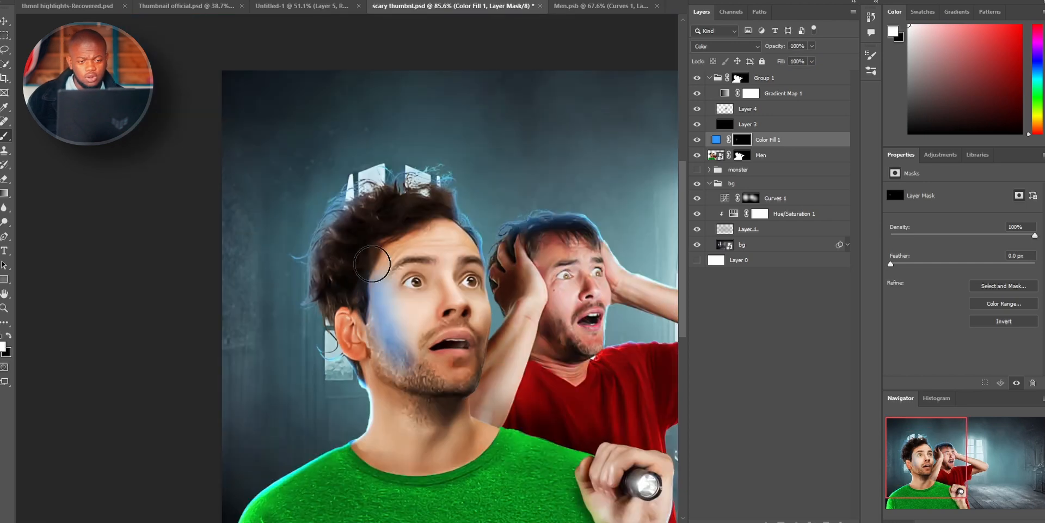
right_click(812, 139)
click(839, 51)
drag(691, 271, 739, 271)
key(Return)
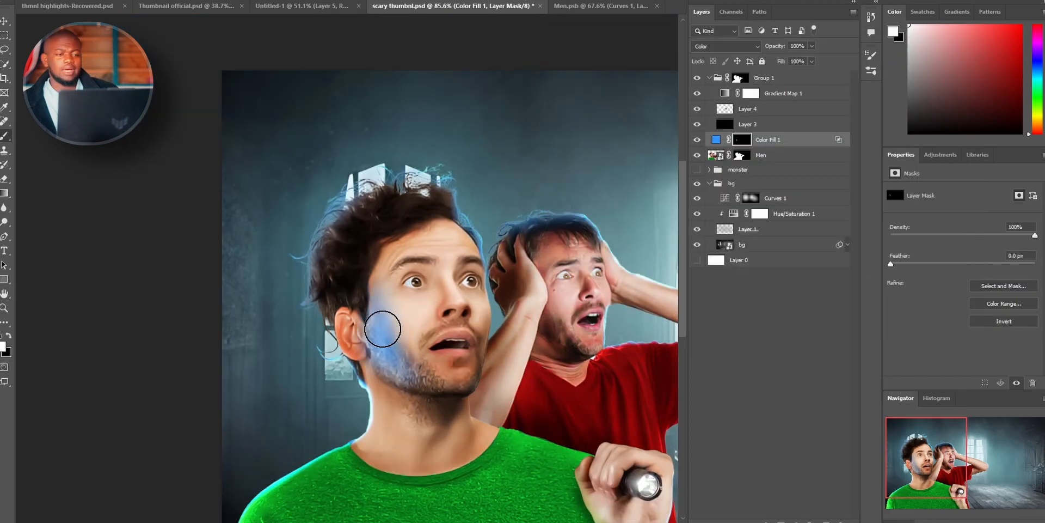
Set the Blend If range of Color Fill 1 and paint blue light onto the front man's cheek and jaw through its mask
right_click(792, 139)
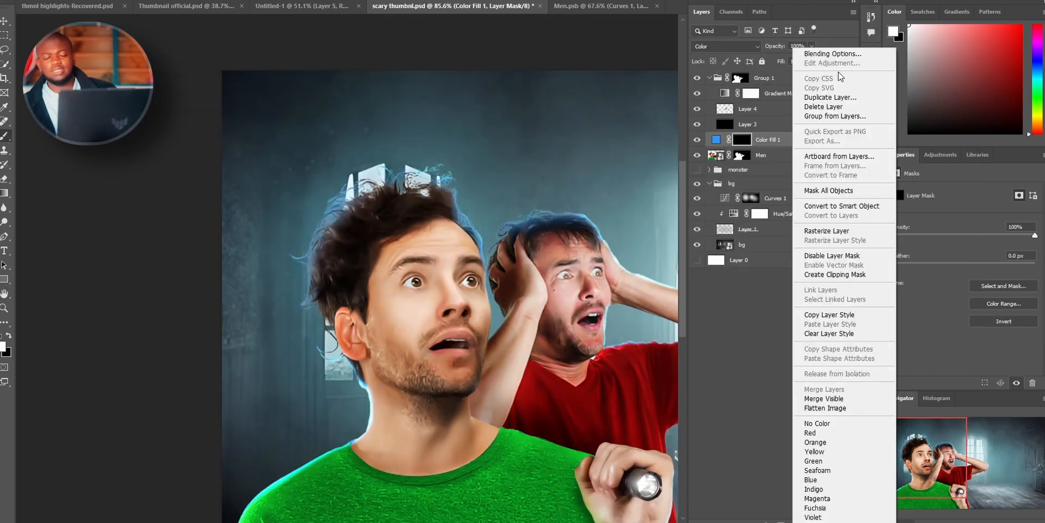
click(839, 51)
key(Return)
drag(376, 330, 436, 413)
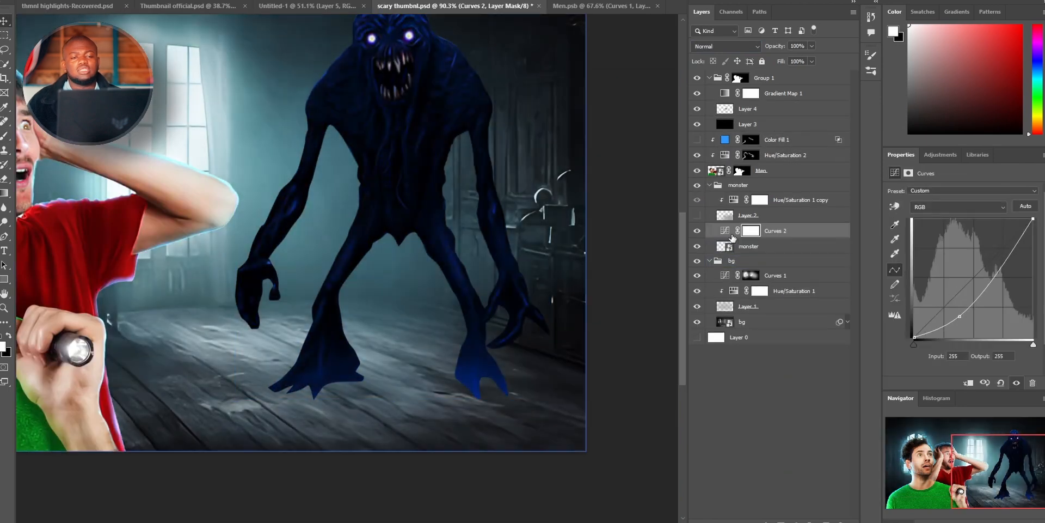
Place the darkening Curves 2 beneath the monster in the bg group, invert its mask and paint contact shadows under both feet
click(794, 519)
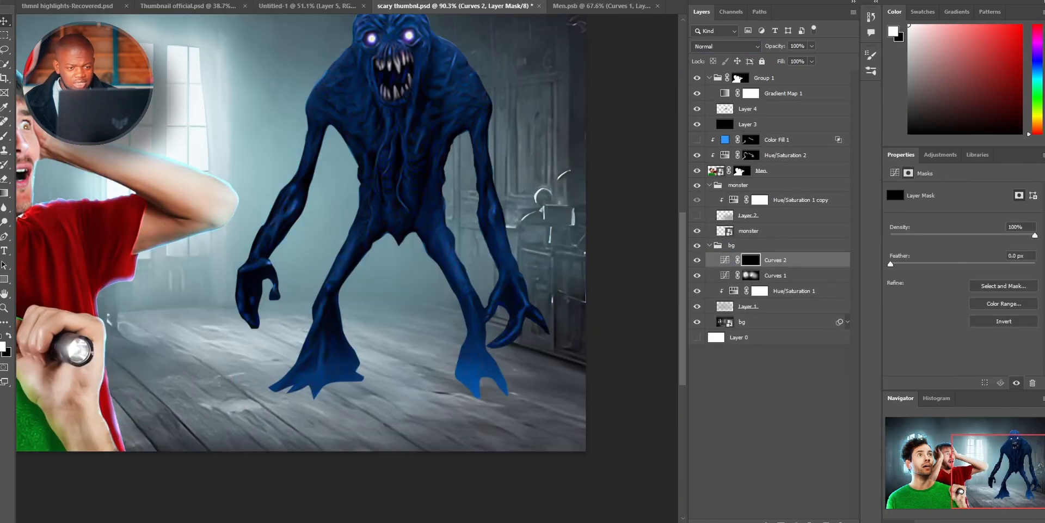
key(b)
drag(307, 384, 275, 389)
click(725, 260)
click(751, 260)
drag(463, 384, 499, 386)
click(725, 260)
drag(982, 303, 989, 320)
click(751, 259)
Lower Curves 3 from input 130 to output 70, invert its mask and paint a wide floor shadow around the monster's feet with a larger brush
key(])
key(])
key(])
key(])
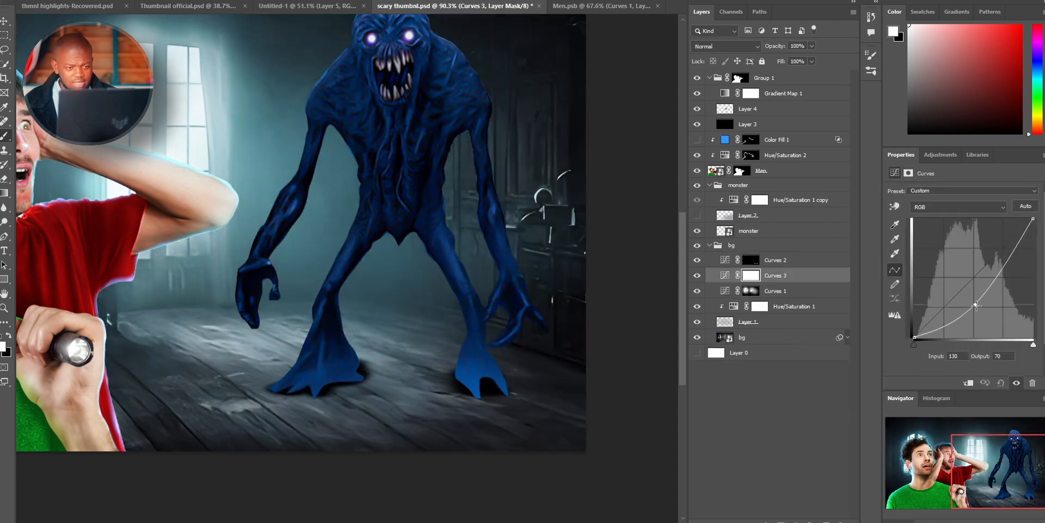
key(ctrl+i)
mouse_move(256, 387)
mouse_down()
mouse_move(338, 369)
mouse_move(448, 415)
mouse_up()
scroll(448, 416, down, 3)
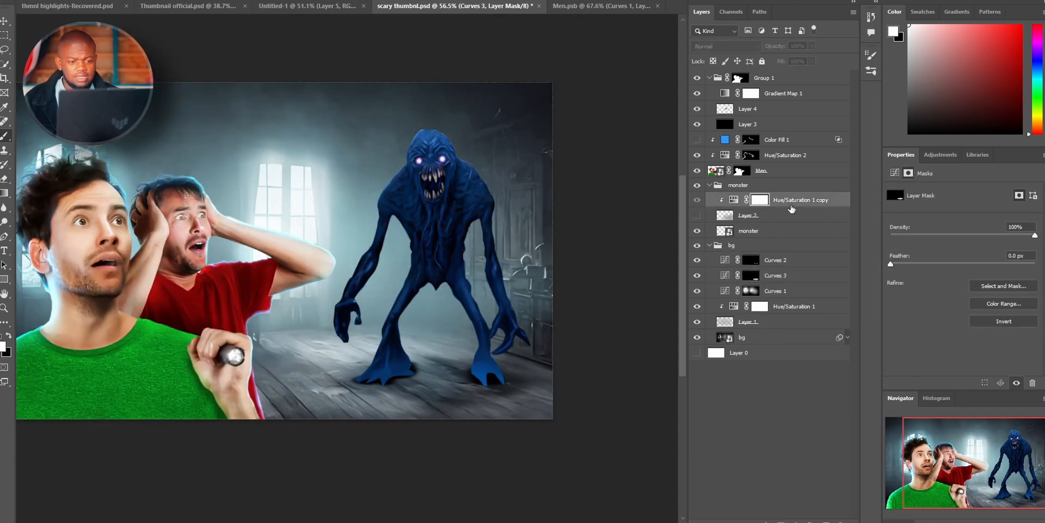
Add a darkening Curves adjustment clipped to the monster layer and invert its mask
click(768, 230)
click(796, 520)
click(806, 376)
click(796, 520)
click(806, 386)
drag(971, 282, 971, 306)
click(968, 382)
drag(796, 275, 792, 222)
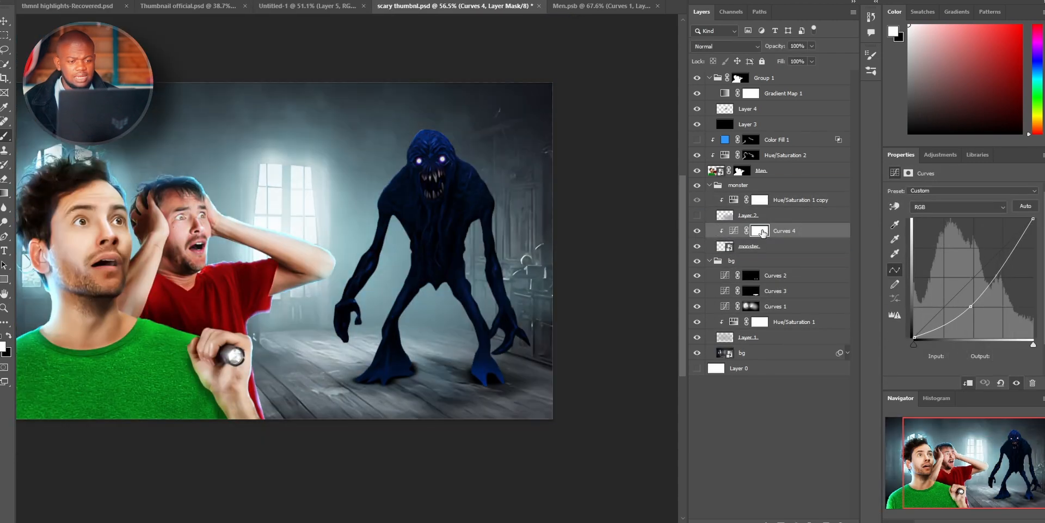
click(764, 231)
key(ctrl+i)
Add a darkening Exposure adjustment clipped to the monster, invert its mask and paint shading over the lower legs and feet
scroll(360, 365, up, 3)
scroll(322, 359, down, 1)
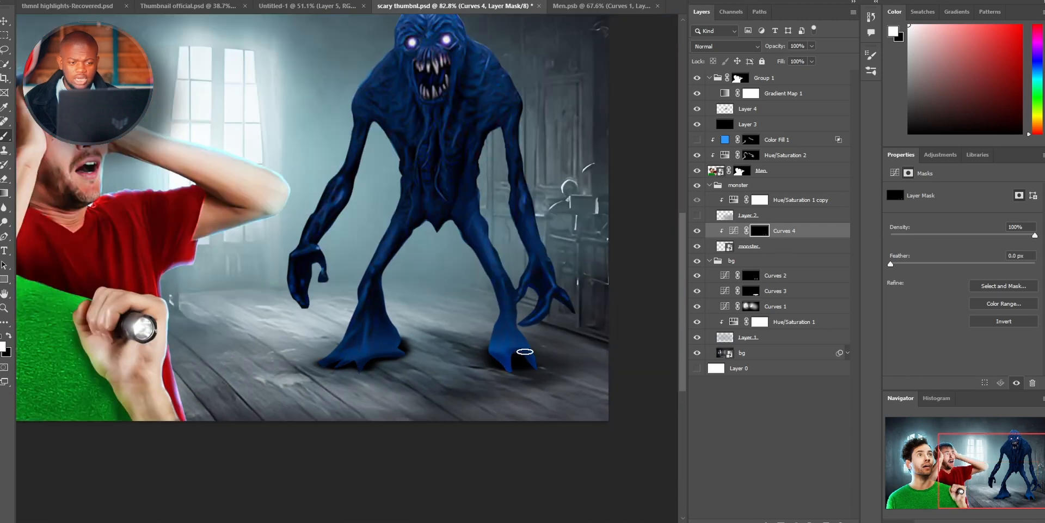
click(893, 178)
key(ctrl+i)
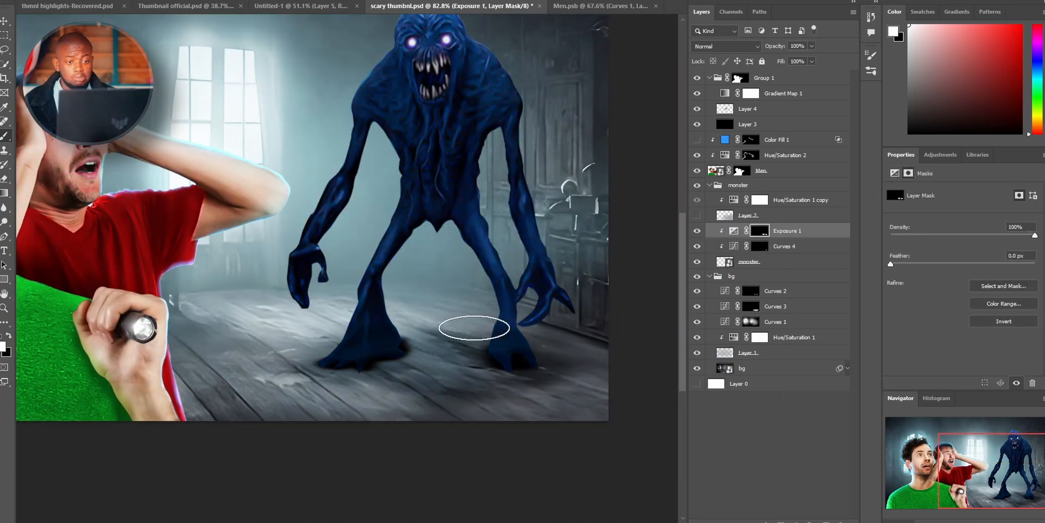
Add an Exposure adjustment above Curves 3 in the bg group, lower its exposure and invert its mask
scroll(546, 369, down, 2)
click(776, 306)
click(796, 520)
click(805, 396)
drag(963, 219, 935, 219)
key(ctrl+i)
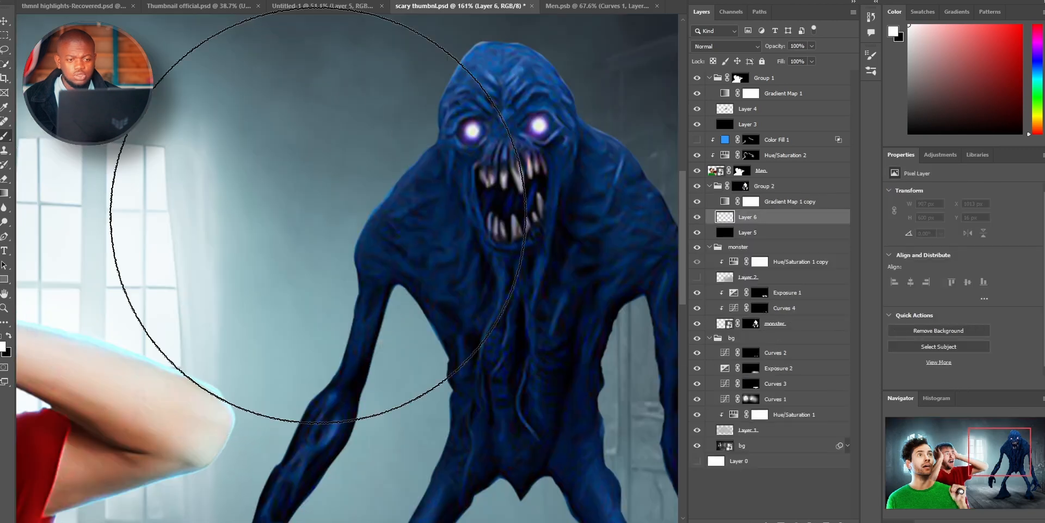
Paint a rim light on Layer 6 along the monster's shoulder, arm and head edges
scroll(409, 156, up, 3)
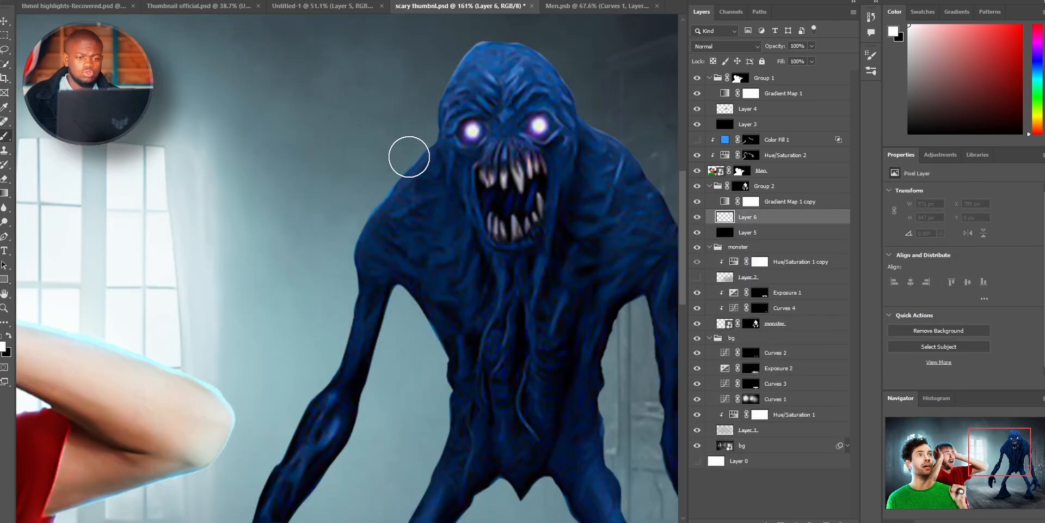
scroll(327, 355, up, 5)
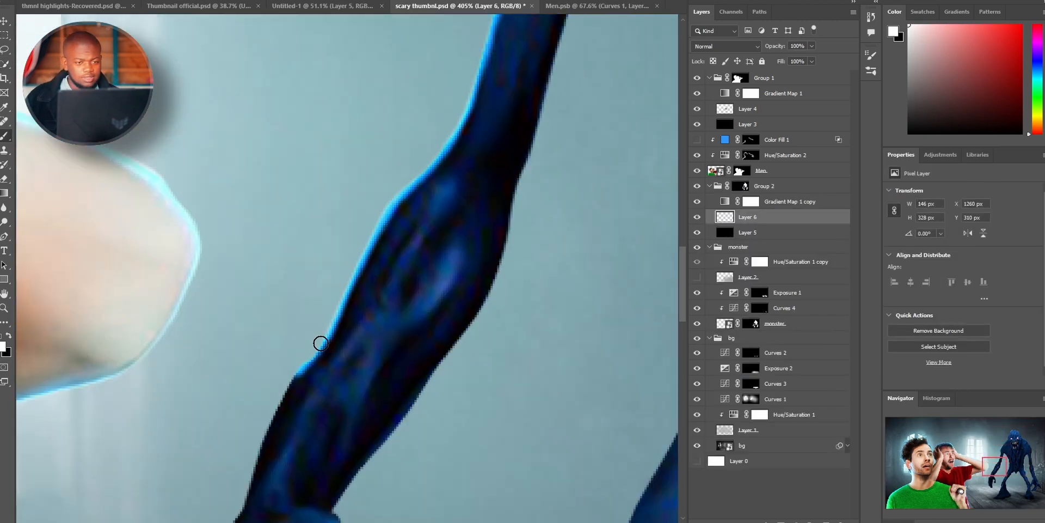
scroll(320, 343, down, 3)
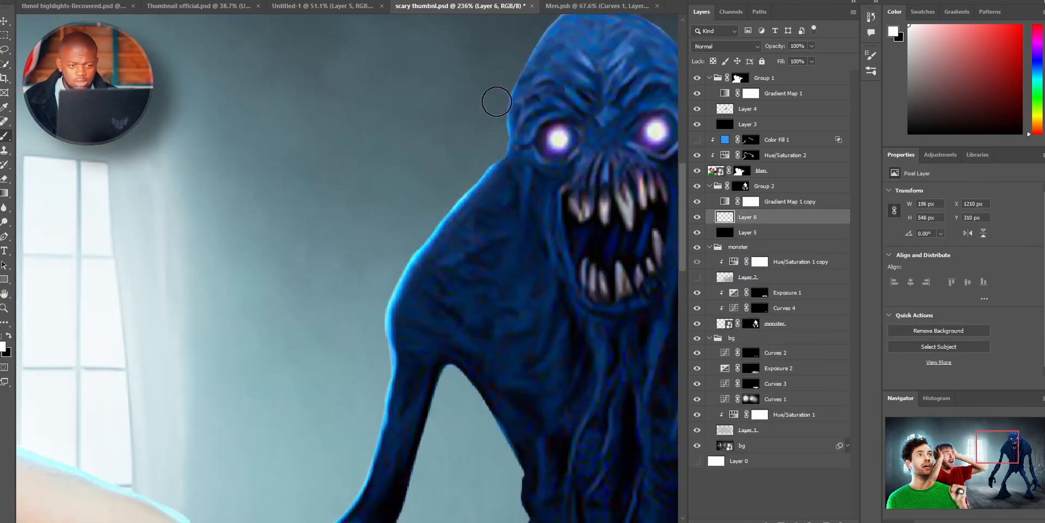
scroll(500, 109, down, 2)
scroll(410, 192, up, 3)
scroll(295, 284, up, 2)
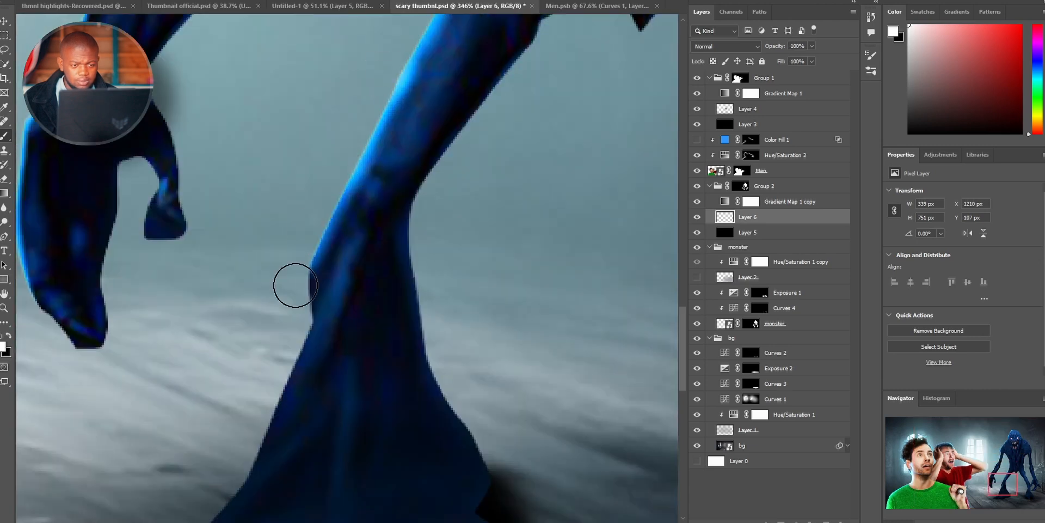
Extend the rim light on Layer 6 along the edges of the monster's legs
scroll(295, 285, down, 6)
scroll(537, 163, up, 5)
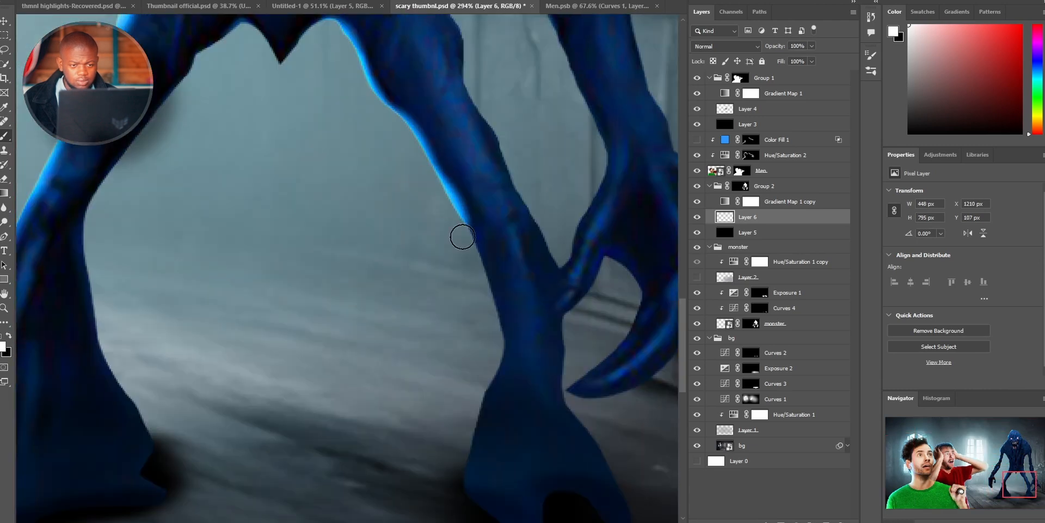
drag(462, 236, 493, 379)
drag(493, 380, 450, 295)
drag(449, 295, 432, 416)
scroll(493, 260, up, 4)
scroll(508, 278, up, 4)
drag(417, 39, 443, 229)
scroll(443, 229, down, 6)
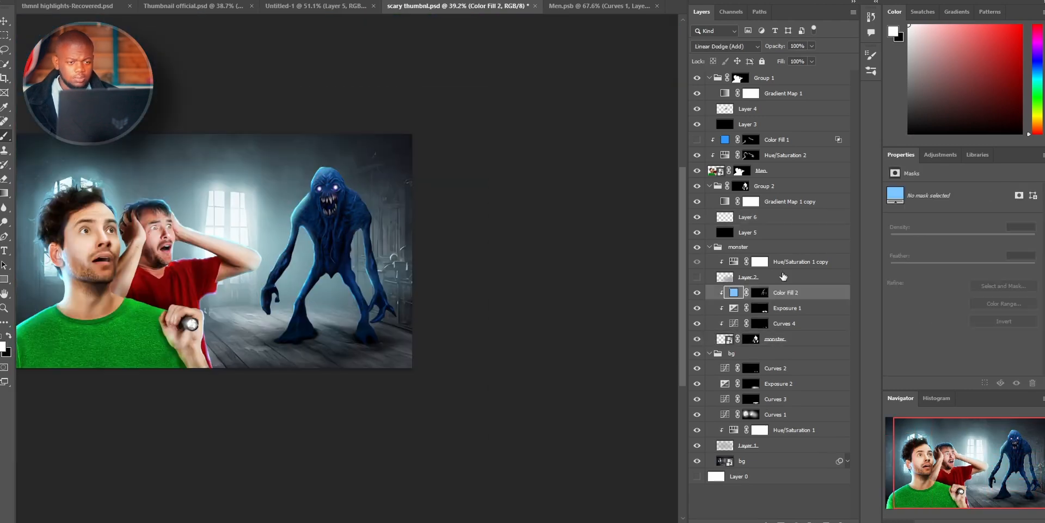
Add a Levels adjustment clipped to the monster layer and lower its white output level to 111
click(790, 339)
click(810, 520)
click(817, 380)
drag(1037, 303, 961, 309)
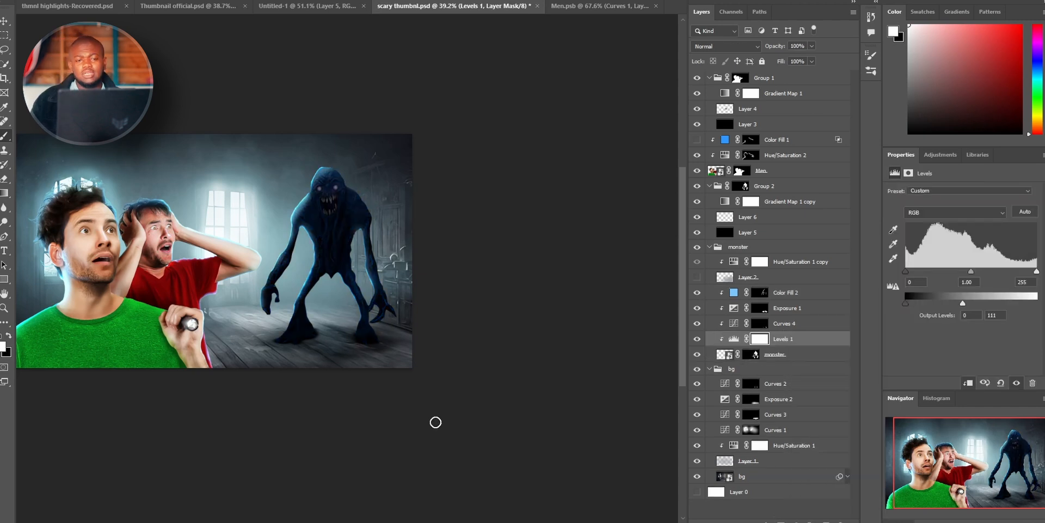
Copy Color Fill 2 above the monster group and fill the copy's mask with black
scroll(531, 170, up, 6)
key(ctrl+s)
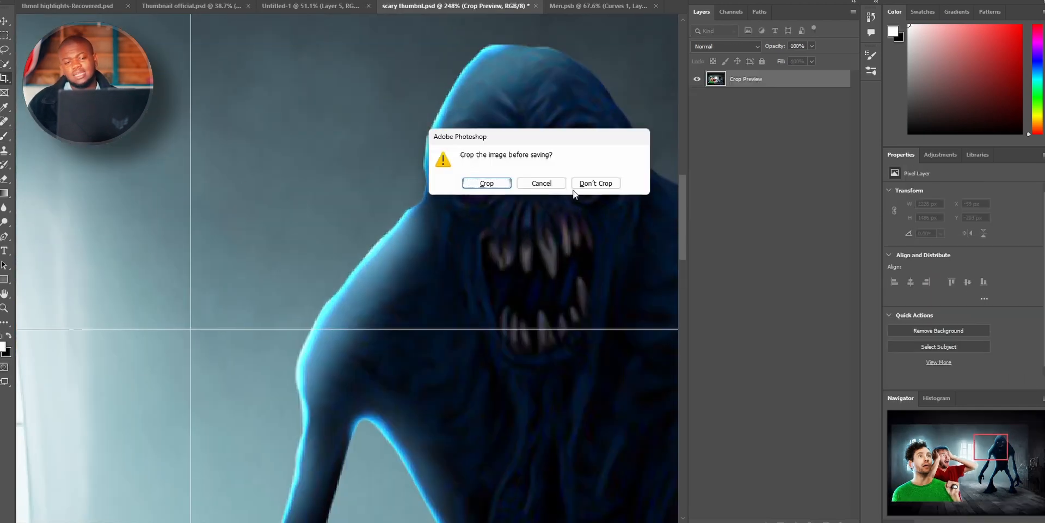
click(579, 182)
key(x)
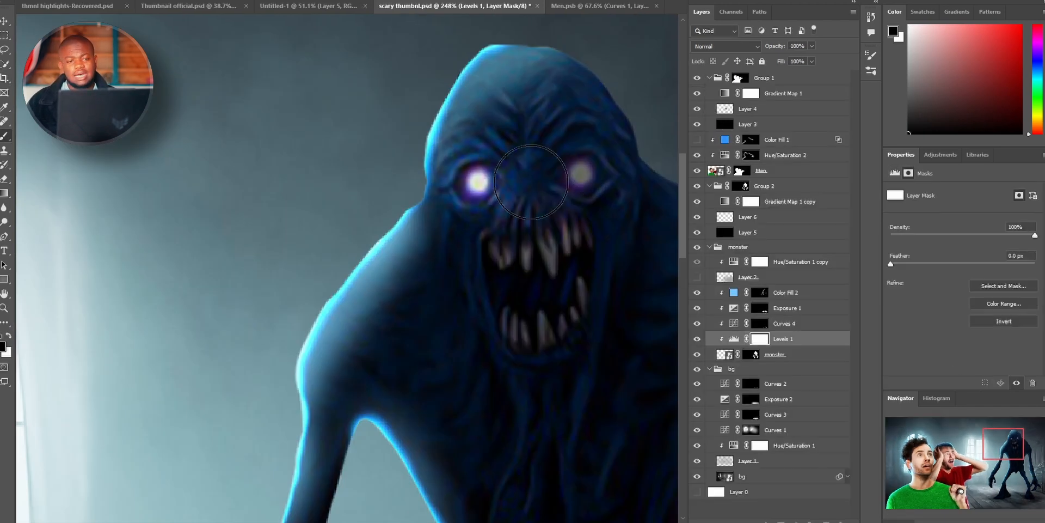
mouse_move(784, 292)
mouse_down()
mouse_move(772, 237)
mouse_move(747, 260)
mouse_up()
click(709, 185)
key(ctrl+BackSpace)
key(x)
key(ctrl+BackSpace)
Paint a blue glow on the Color Fill 2 copy mask over the monster's eyes and along its body, arm and leg edges
drag(479, 182, 572, 165)
scroll(497, 169, down, 3)
click(717, 201)
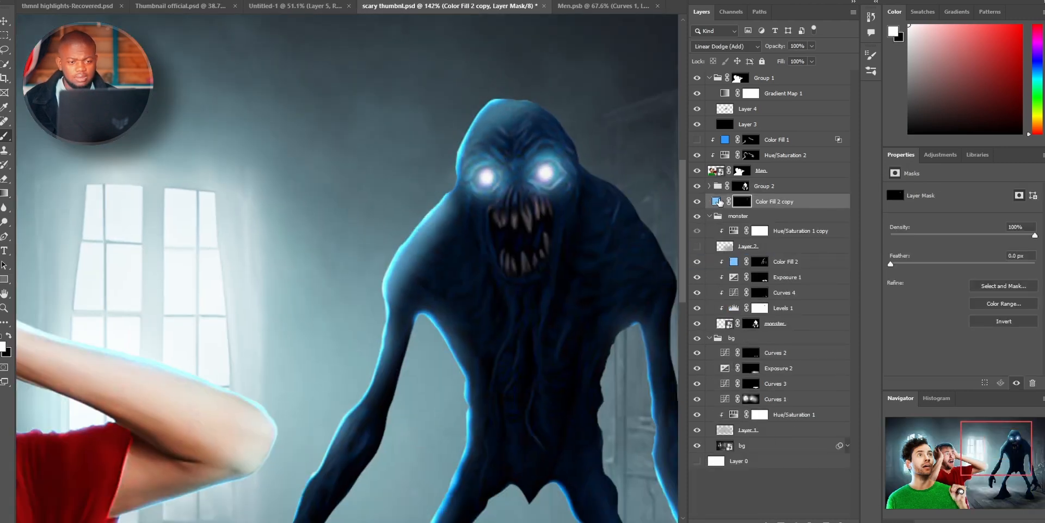
drag(387, 303, 393, 164)
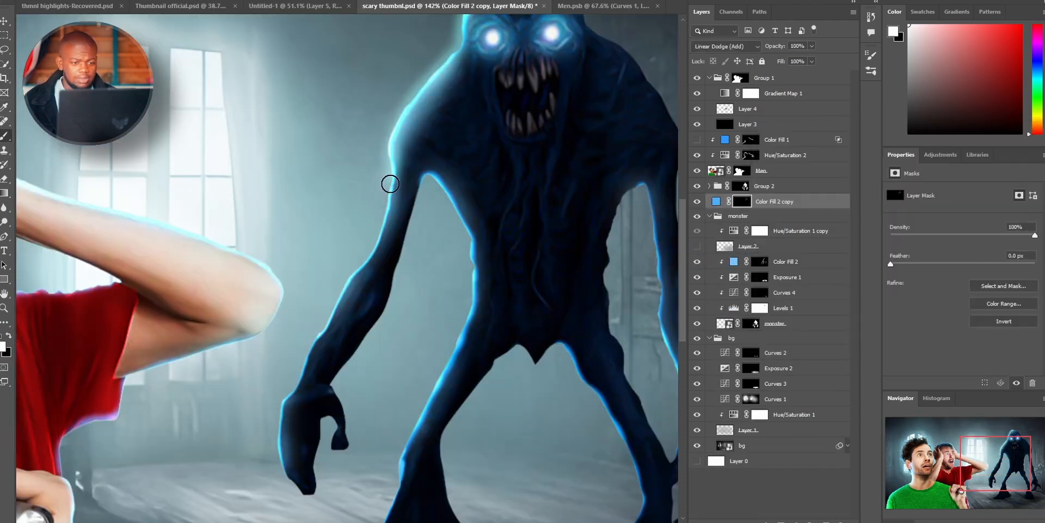
drag(471, 290, 415, 209)
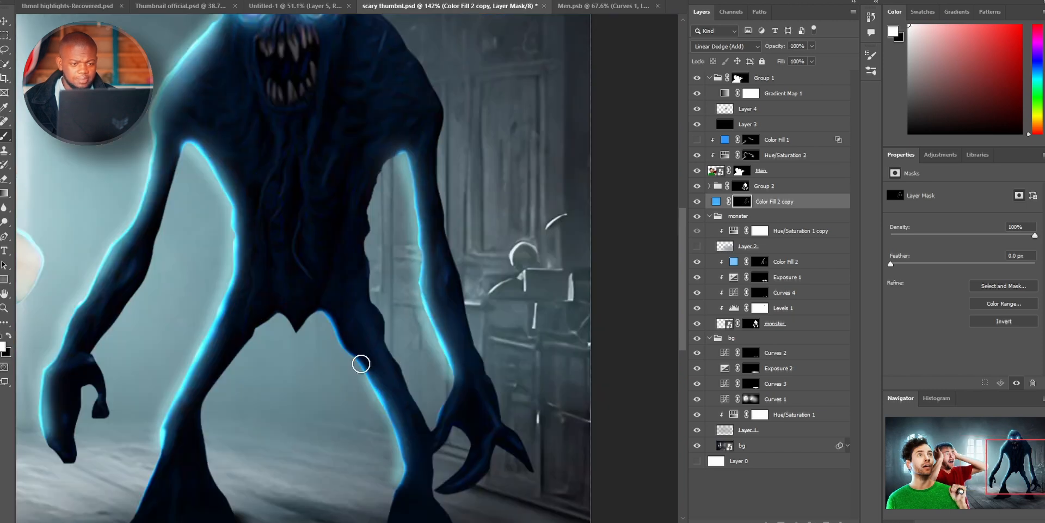
Place the OpticsPlus_Light_Ray_14 beam from the flashlight towards the monster in the bg group and mask out part of it around the men
scroll(382, 398, down, 5)
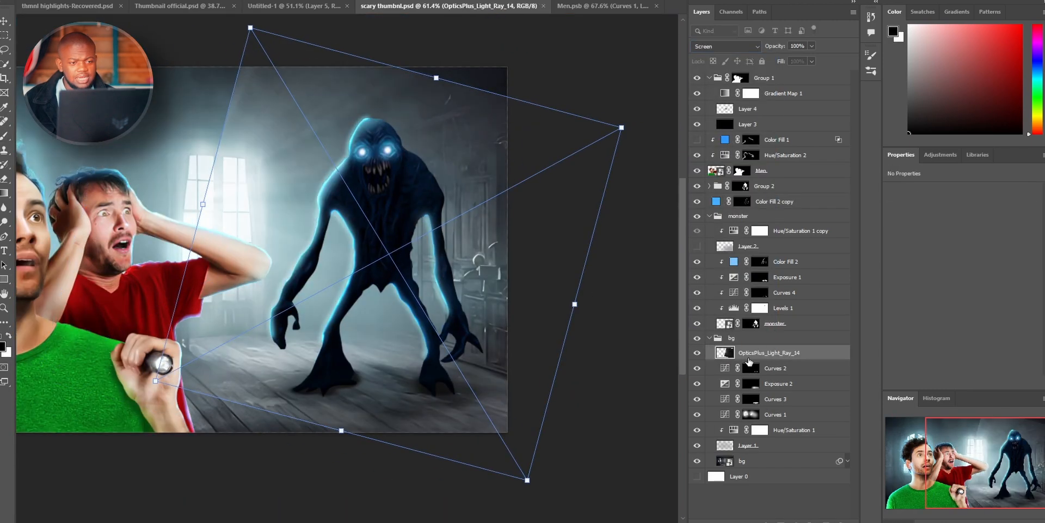
key(Return)
key(b)
key(x)
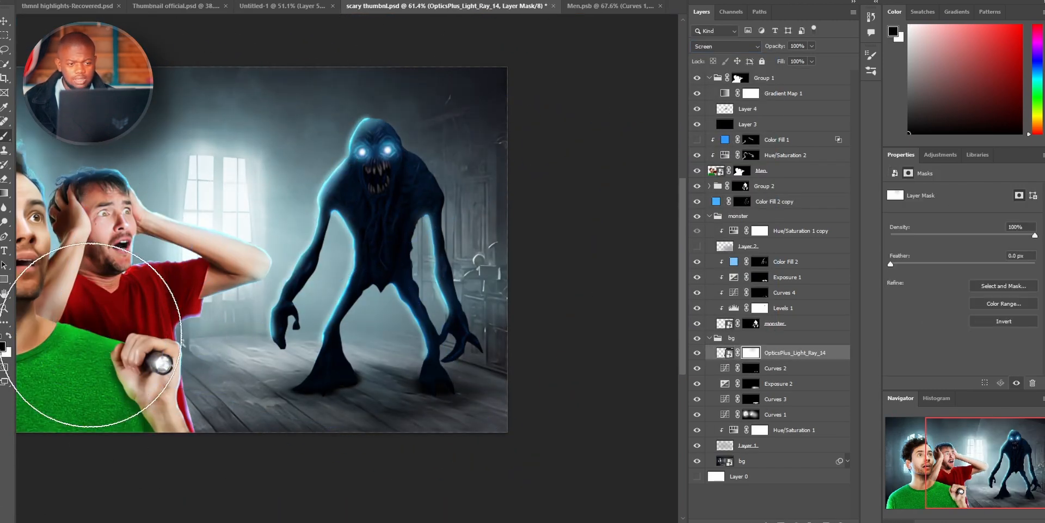
drag(168, 420, 98, 446)
key(shift+alt+w)
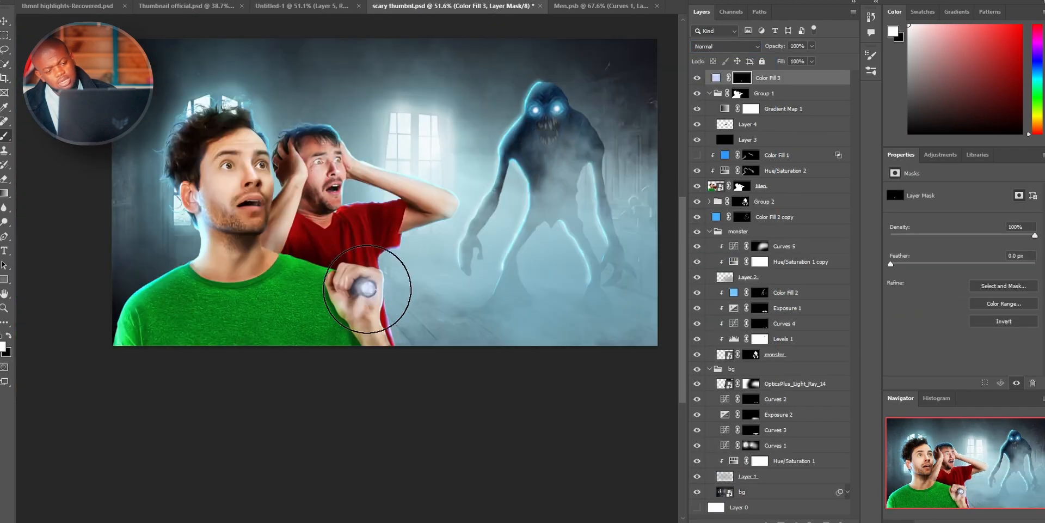
Set the blend mode of the Color Fill 3 glow at the flashlight to Screen
click(726, 47)
click(727, 159)
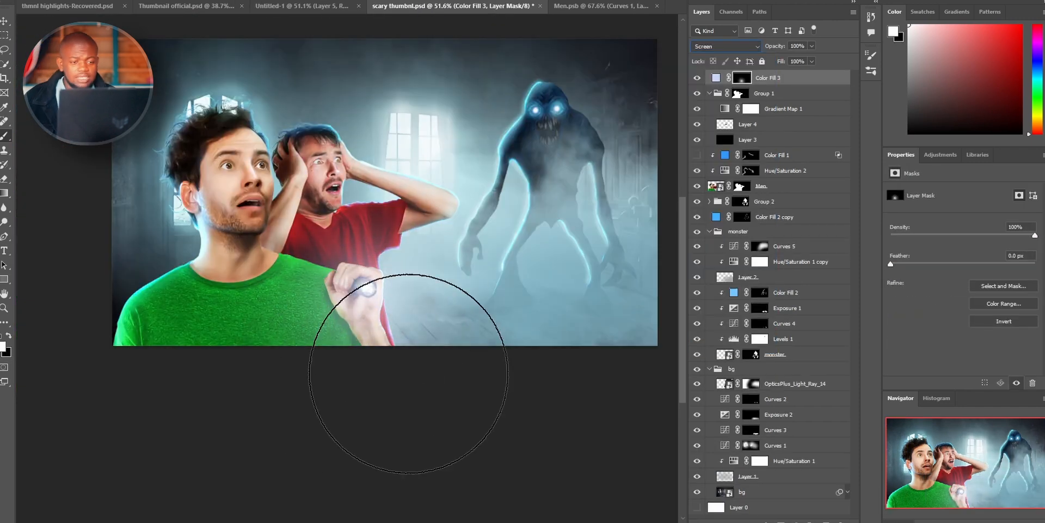
click(726, 46)
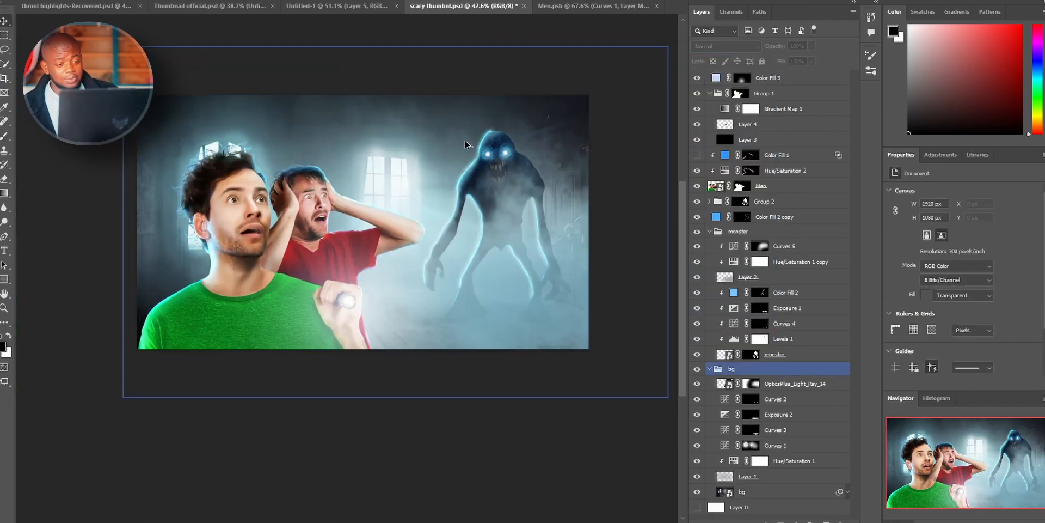
In Men.psb, paint a large soft blue haze above the Man back group, around the back man's shirt
click(601, 6)
click(825, 520)
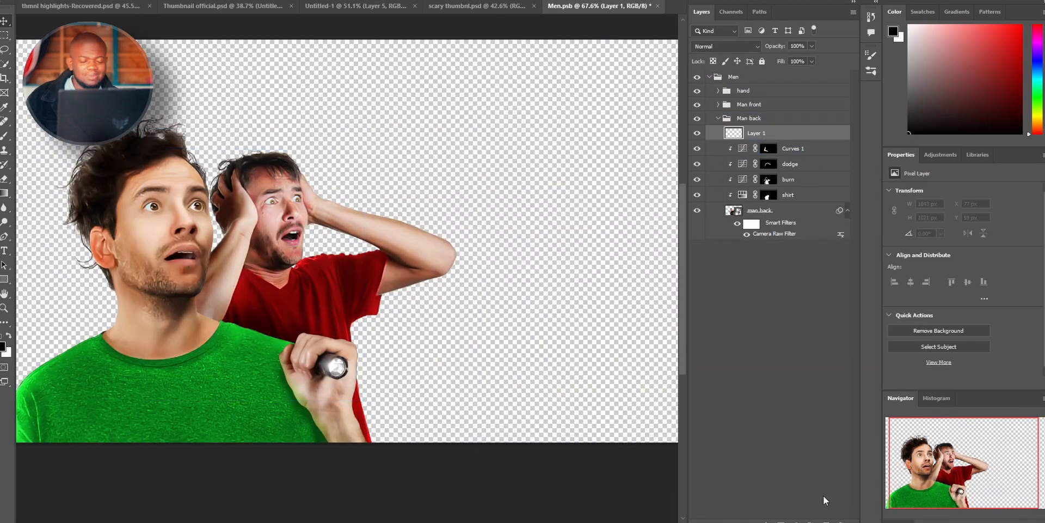
key(ctrl+])
key(b)
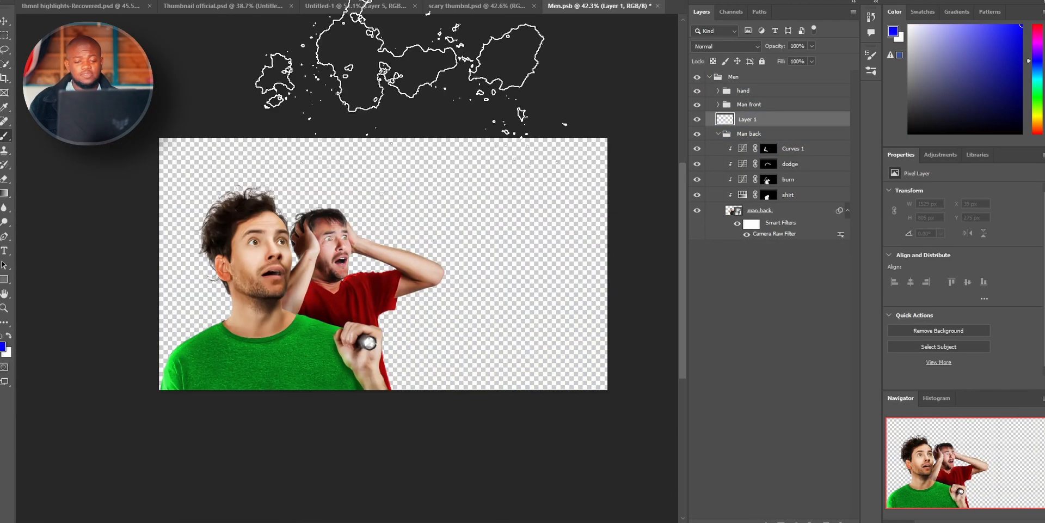
click(26, 2)
key(Escape)
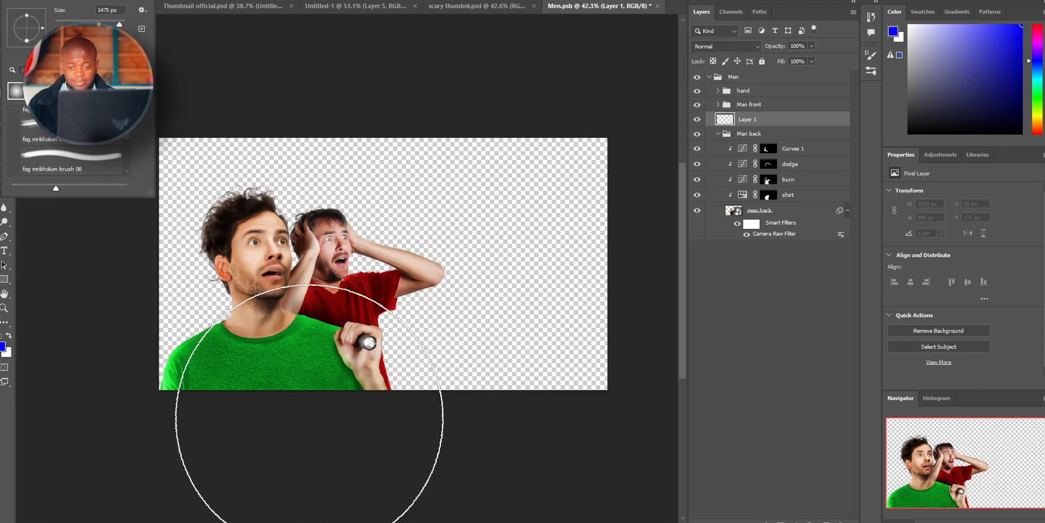
drag(303, 409, 537, 234)
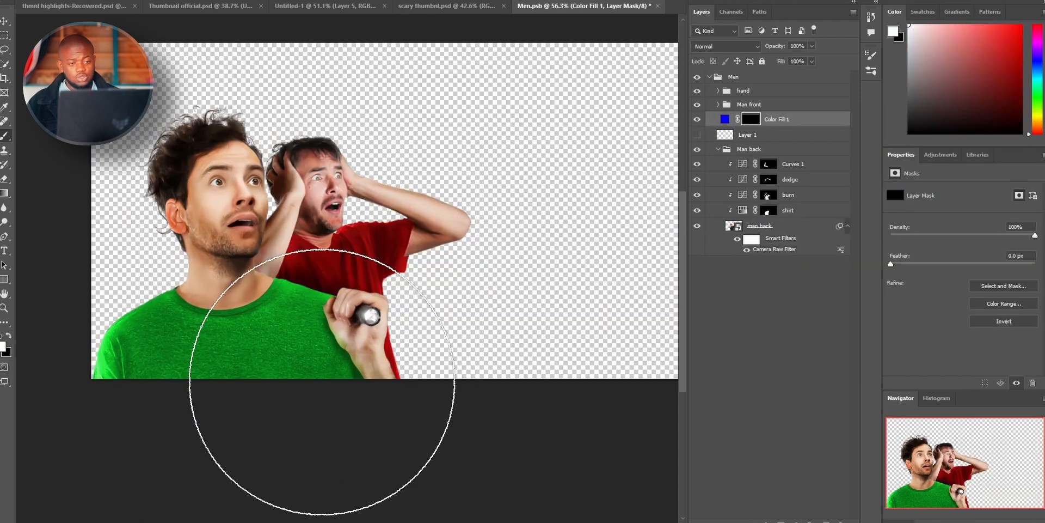
drag(322, 397, 409, 379)
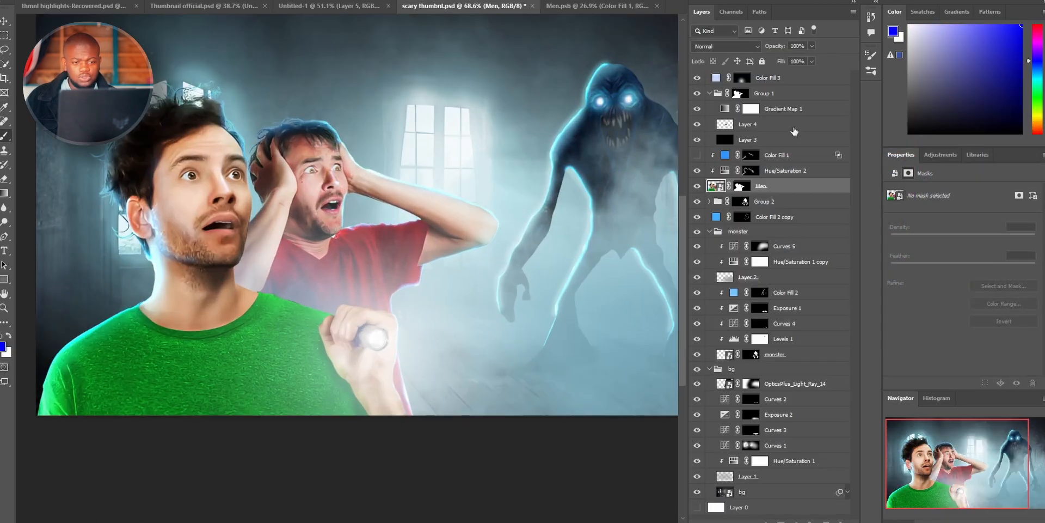
Rename Group 1 in scary thumbnl.psd to "hghlights"
double_click(764, 93)
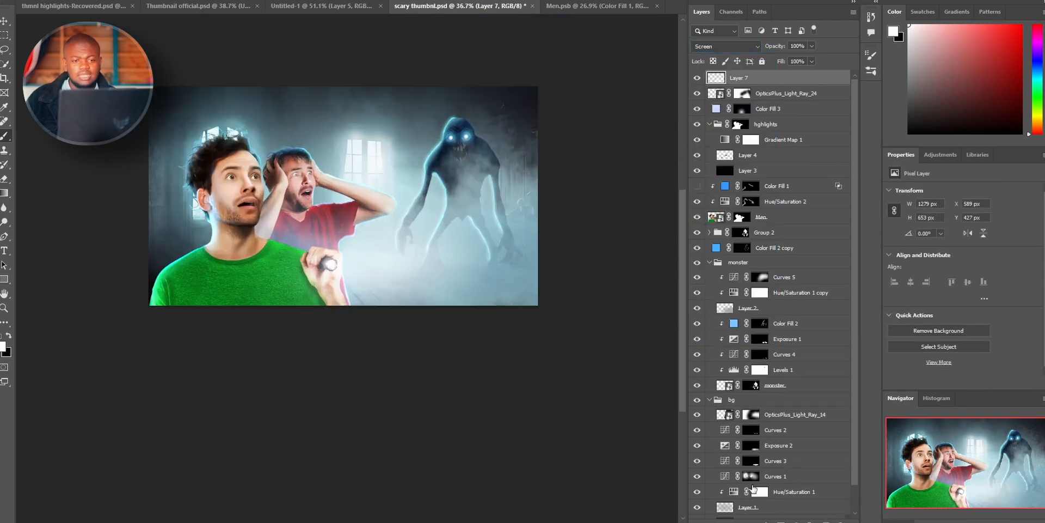
Try an Exposure adjustment above Layer 7 with exposure -3.97, offset -0.1906 and gamma correction 0.77
click(788, 520)
click(773, 398)
drag(963, 219, 920, 219)
drag(962, 262, 965, 268)
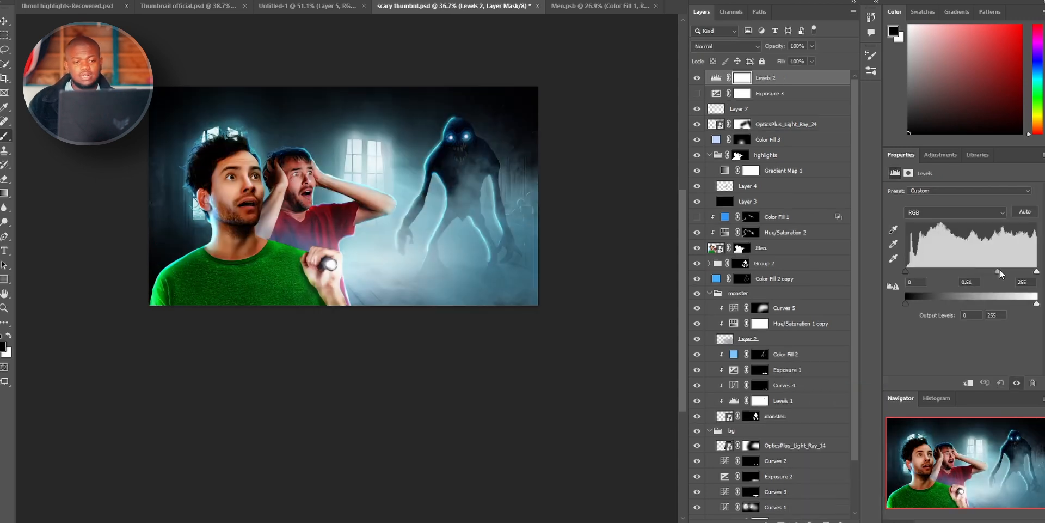
Paint black on the Levels 2 mask over the men and the lit fog area, and delete the hidden Exposure 3 adjustment
click(742, 77)
mouse_move(221, 172)
mouse_down()
mouse_move(234, 235)
mouse_move(345, 262)
mouse_move(349, 185)
mouse_move(379, 146)
mouse_move(212, 180)
mouse_move(401, 269)
mouse_move(479, 256)
mouse_up()
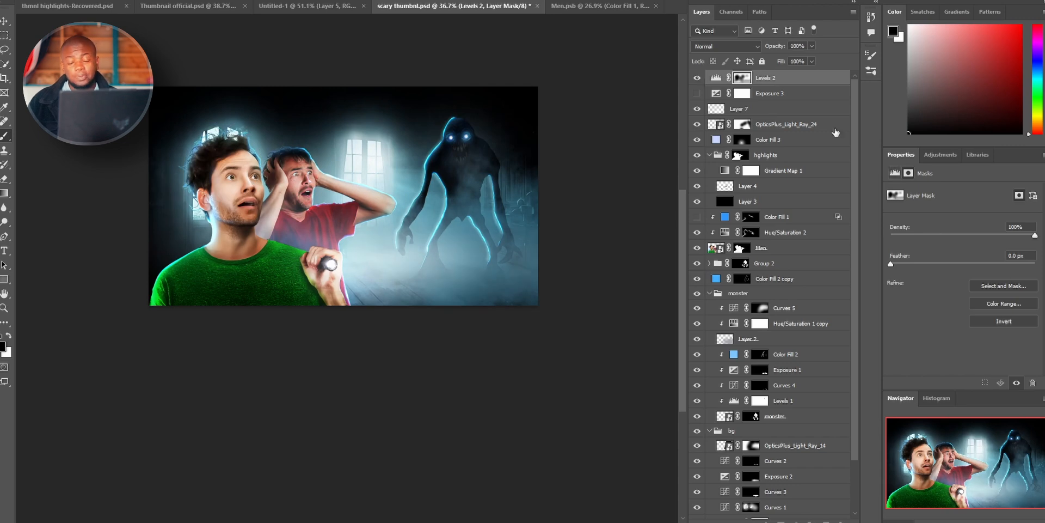
click(768, 95)
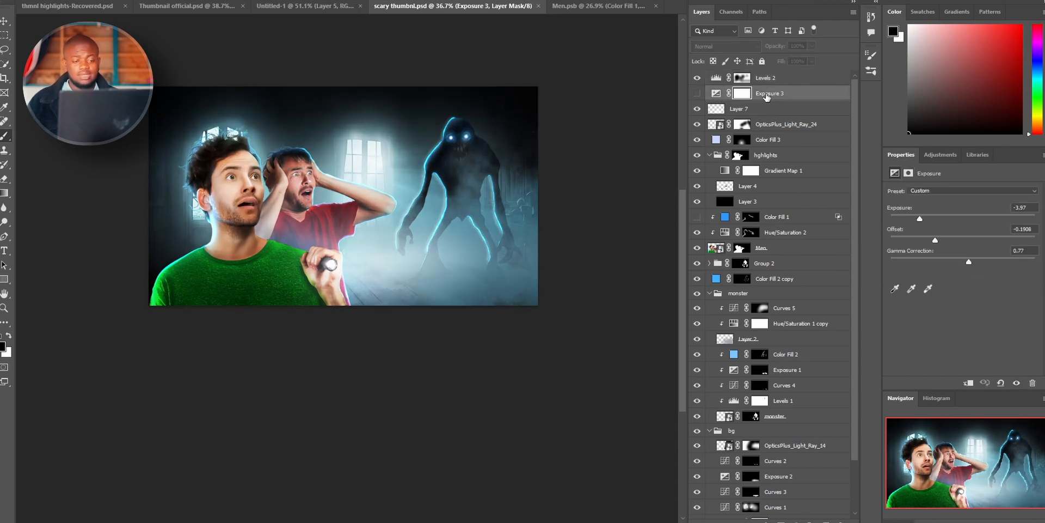
key(Delete)
Stamp all visible layers into a new layer above Levels 2 and convert it to a smart object
key(ctrl+shift+alt+n)
click(779, 93)
click(790, 85)
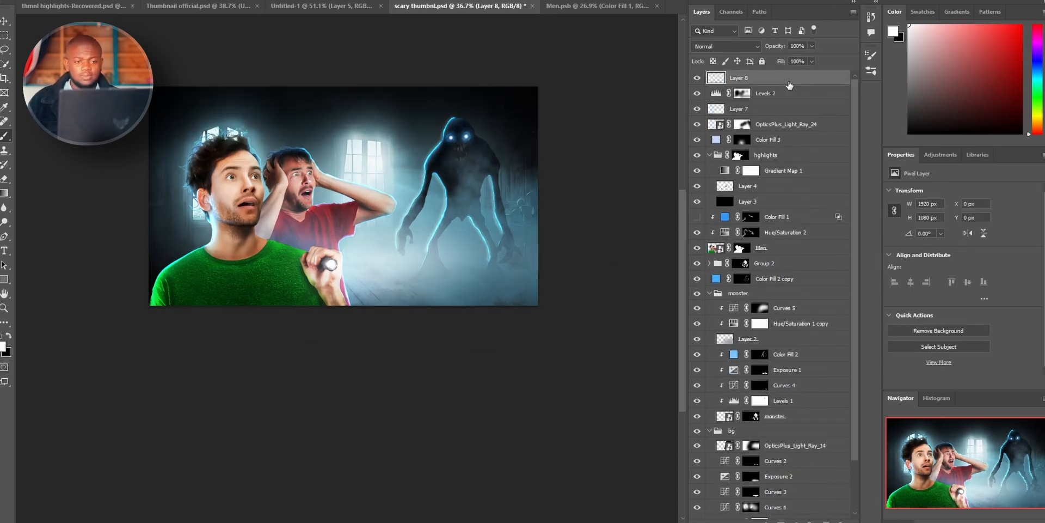
key(ctrl+shift+alt+e)
right_click(789, 82)
click(817, 251)
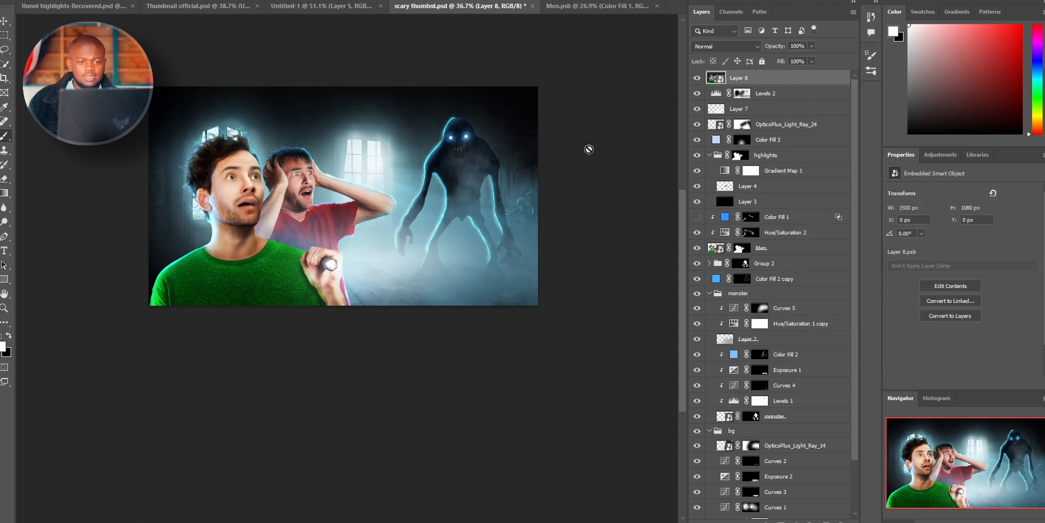
Scale the merged smart object up around its centre to 2304 x 1297 px
key(ctrl+t)
drag(538, 86, 577, 57)
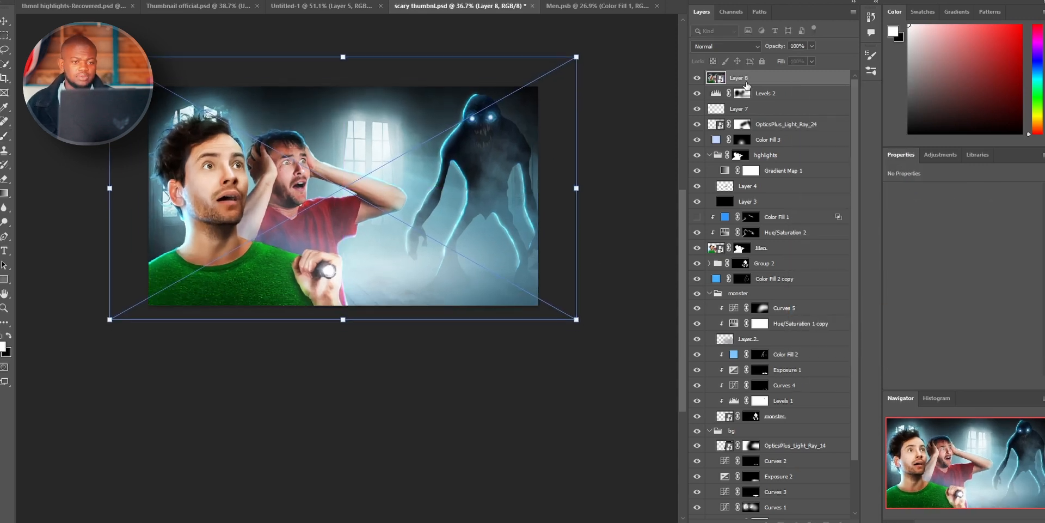
key(Return)
Open the Camera Raw Filter on the merged smart object, set Texture to +86 and raise Clarity
key(b)
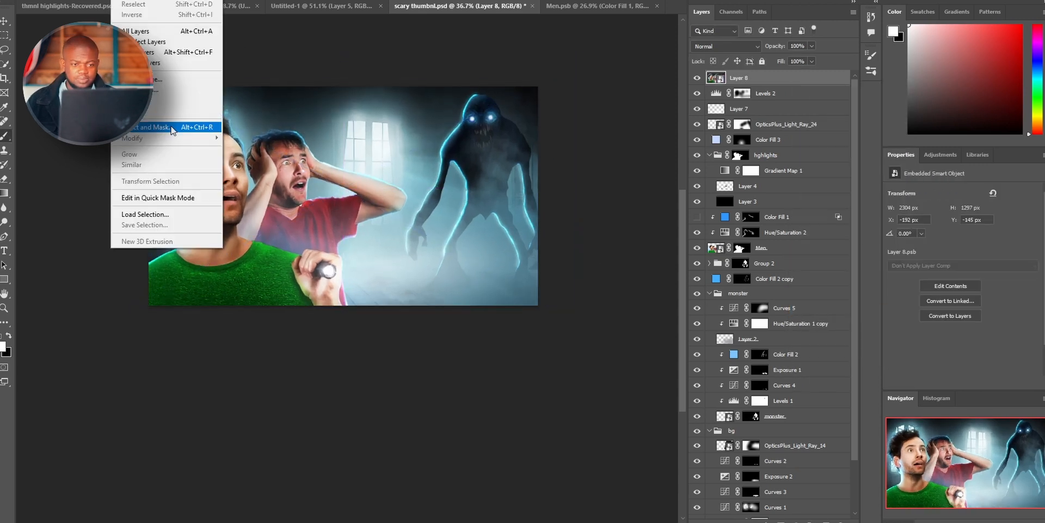
click(220, 86)
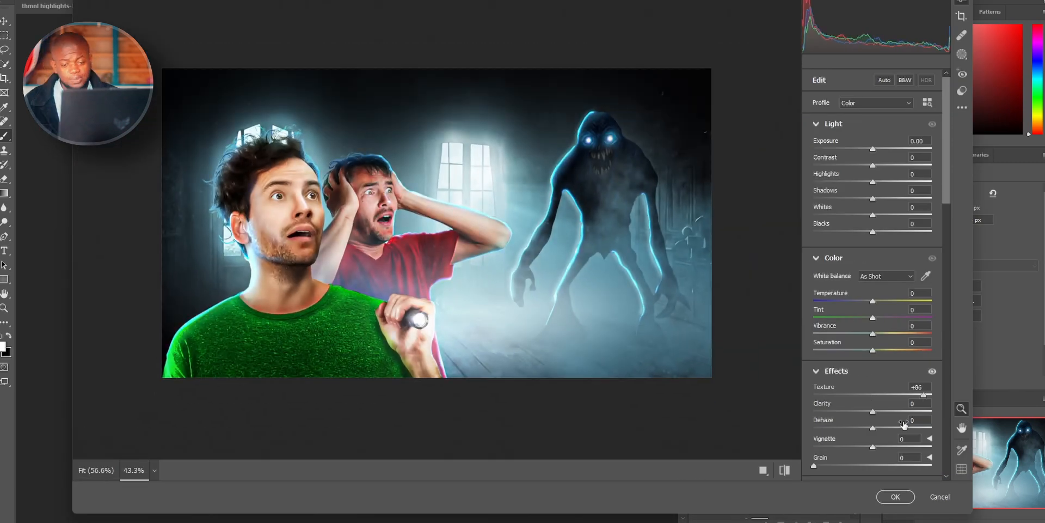
drag(871, 412, 914, 415)
Shift the Reds hue in the Color Mixer to +55
scroll(909, 426, down, 10)
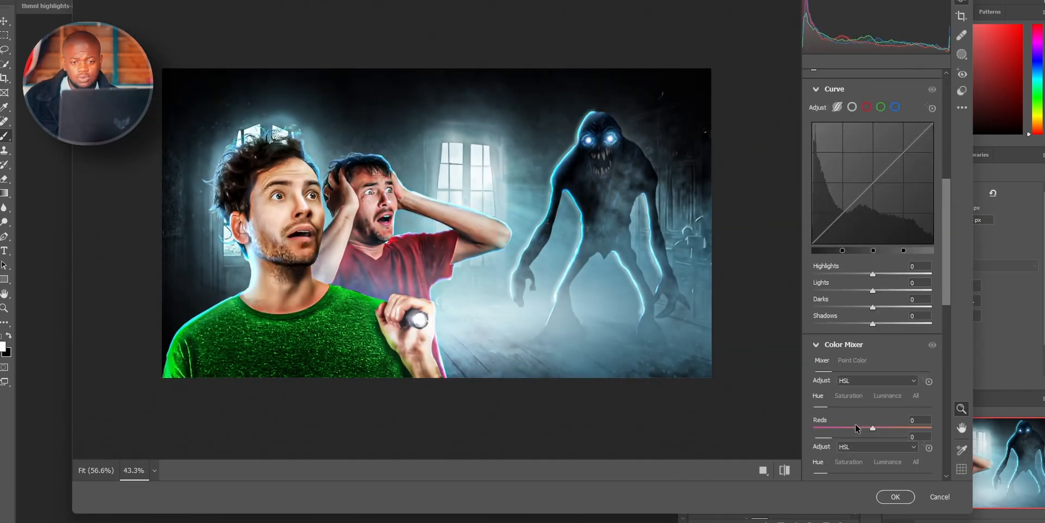
drag(871, 170, 965, 178)
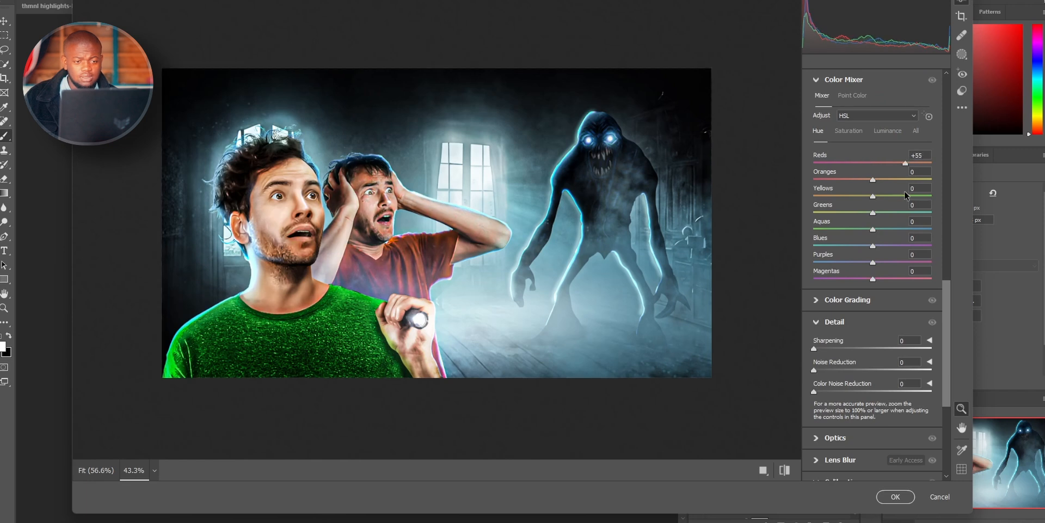